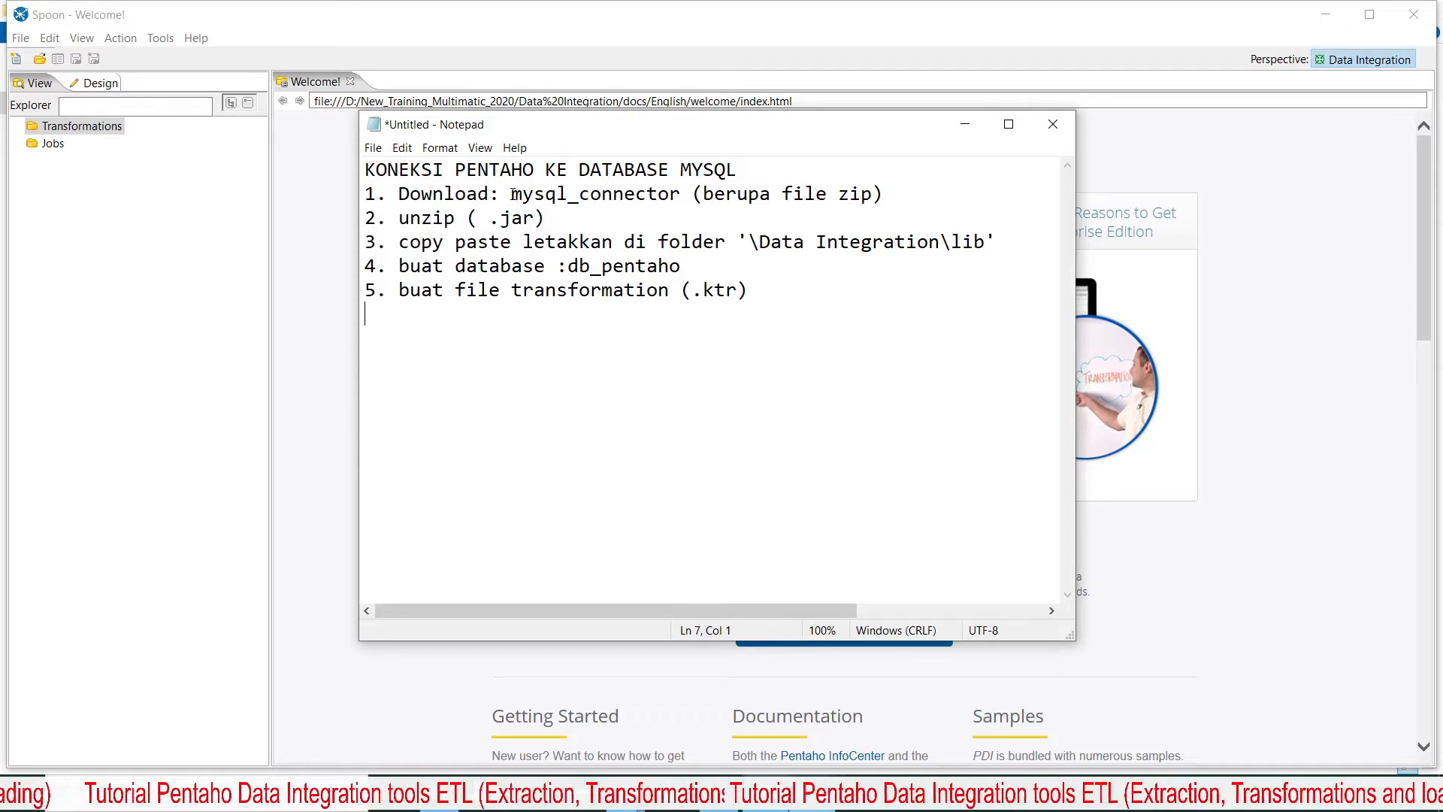
Review the Notepad checklist for connecting Pentaho to MySQL, from the mysql_connector download and .jar extraction to the lib folder and db_pentaho database.
drag(512, 194, 694, 194)
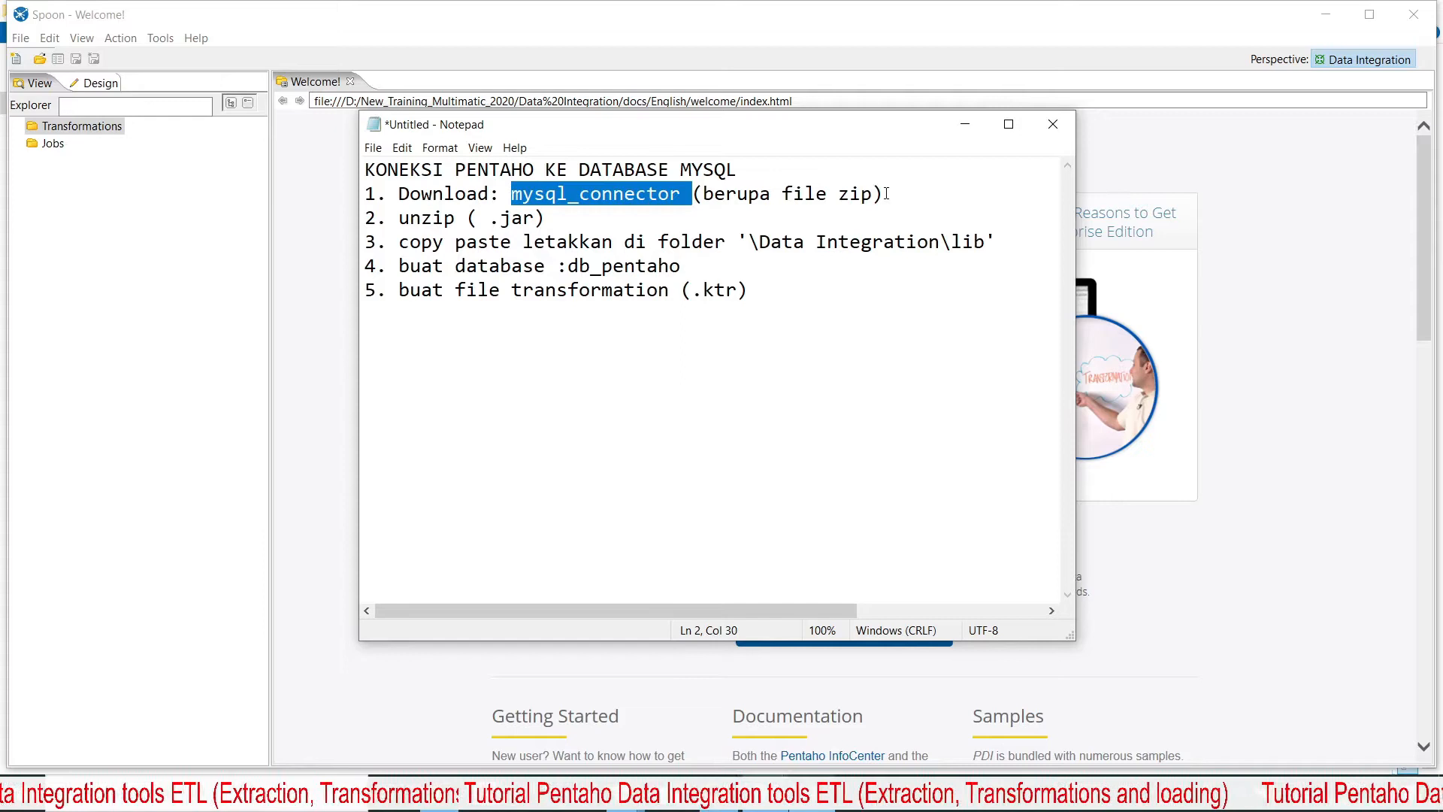
drag(478, 218, 538, 218)
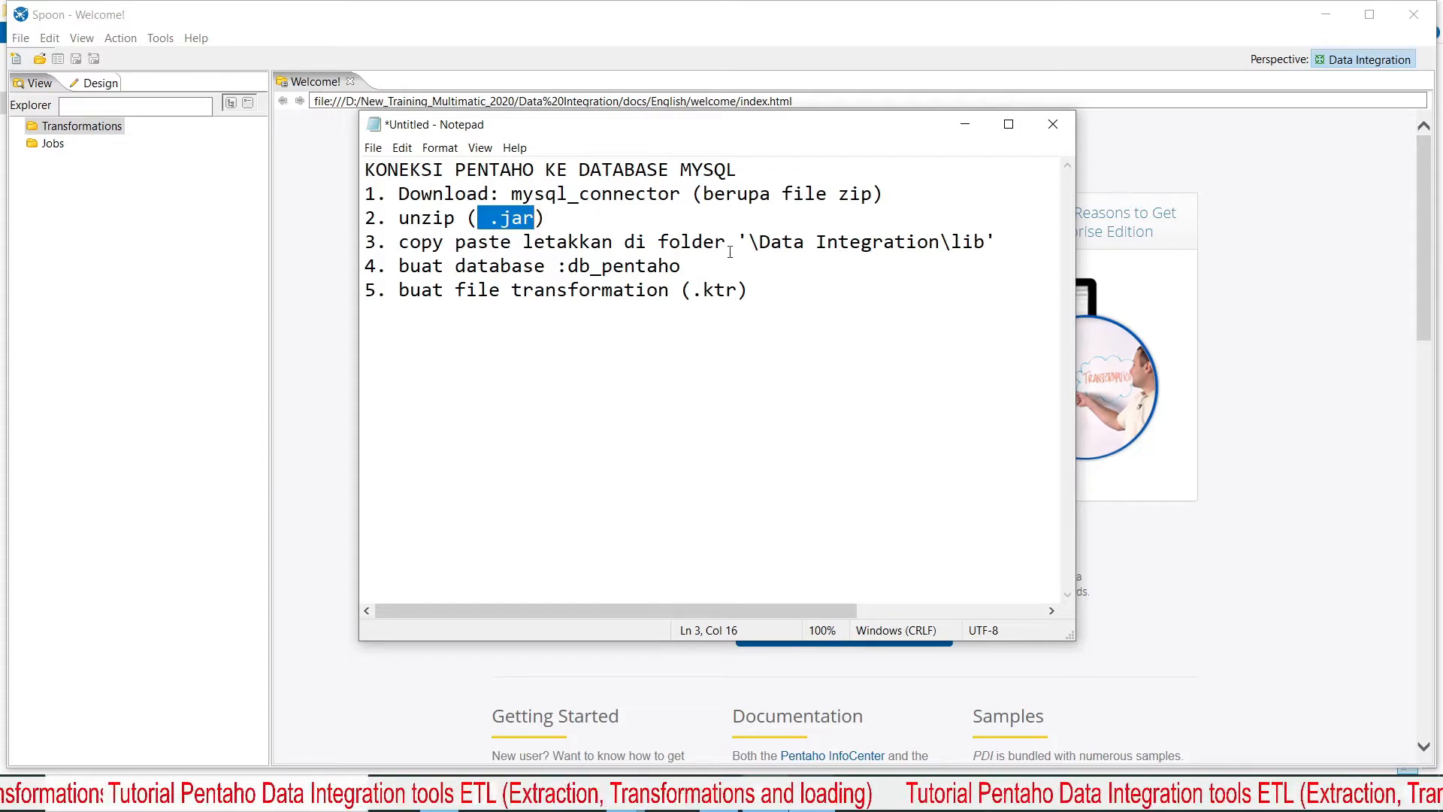
drag(759, 242, 981, 242)
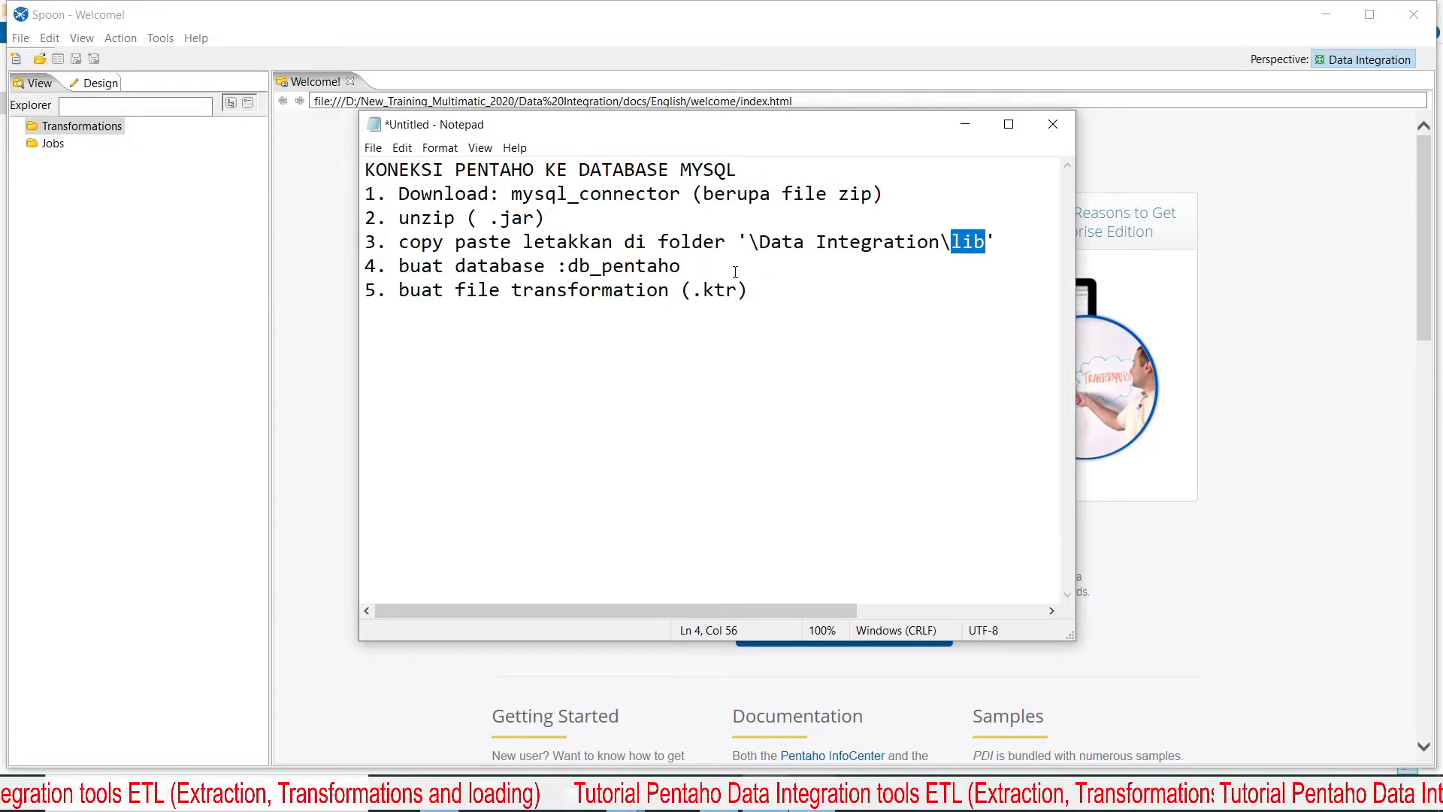
click(696, 261)
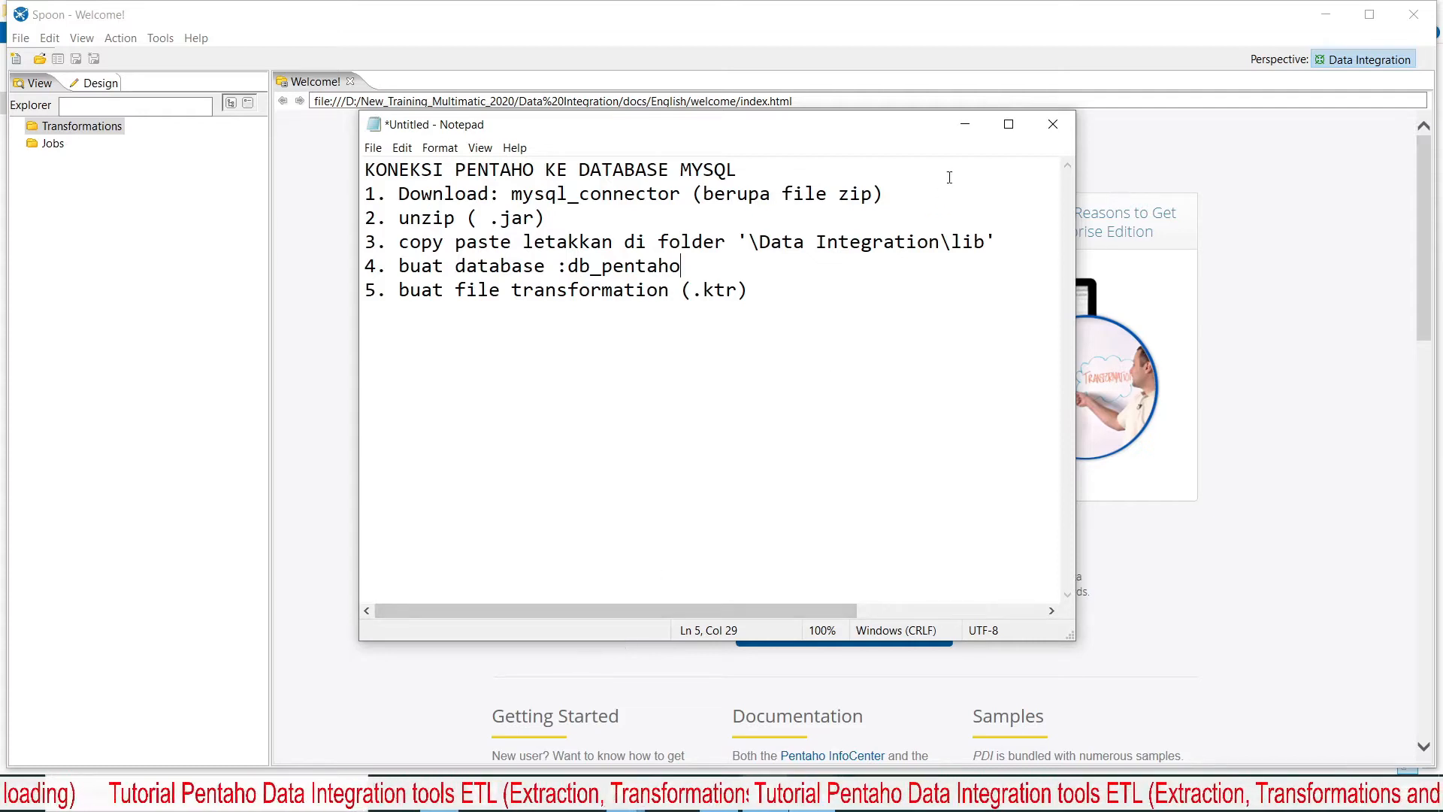
click(966, 129)
Check in File Explorer that the lib folder inside Data Integration contains the MySQL connector .jar, and return to Spoon.
click(624, 796)
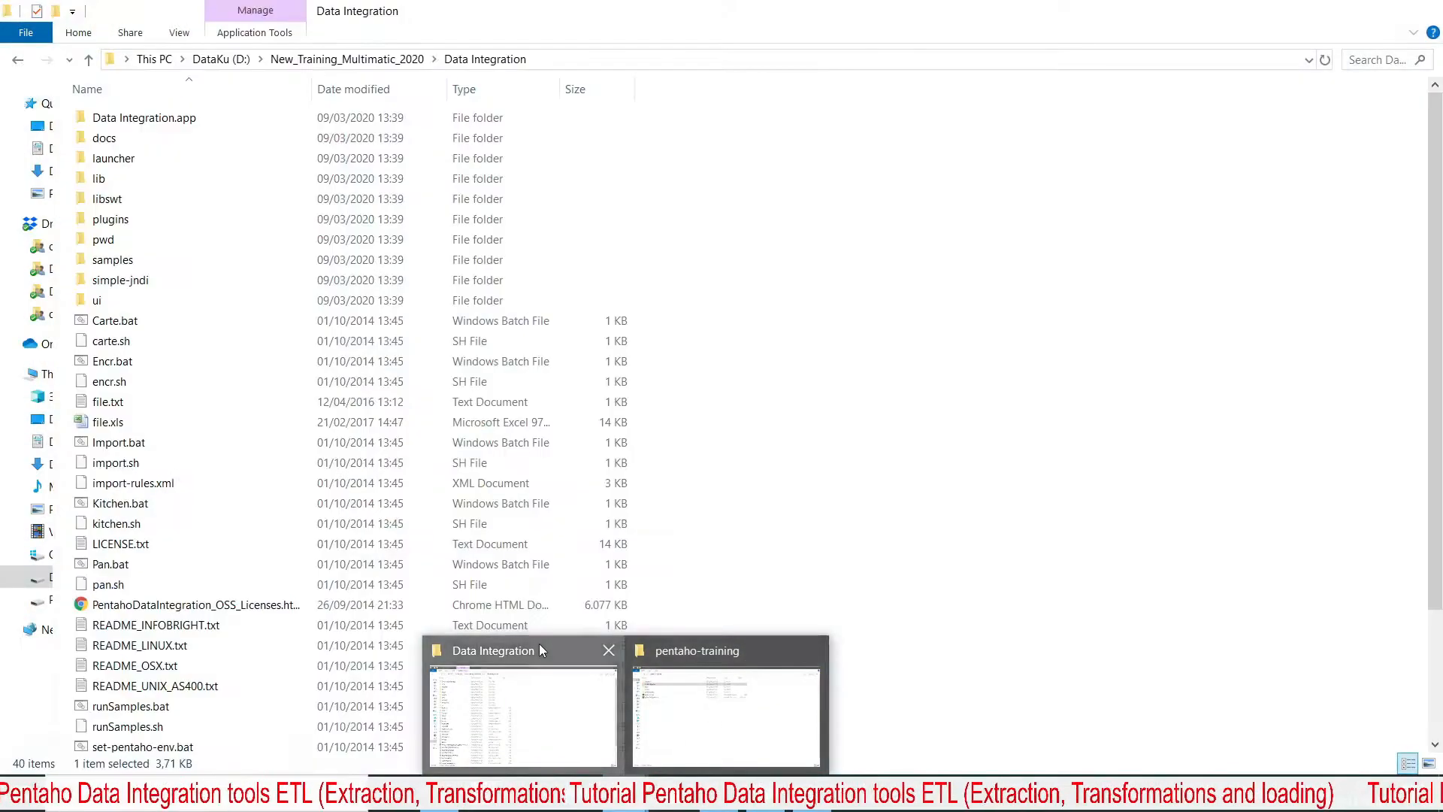
click(539, 643)
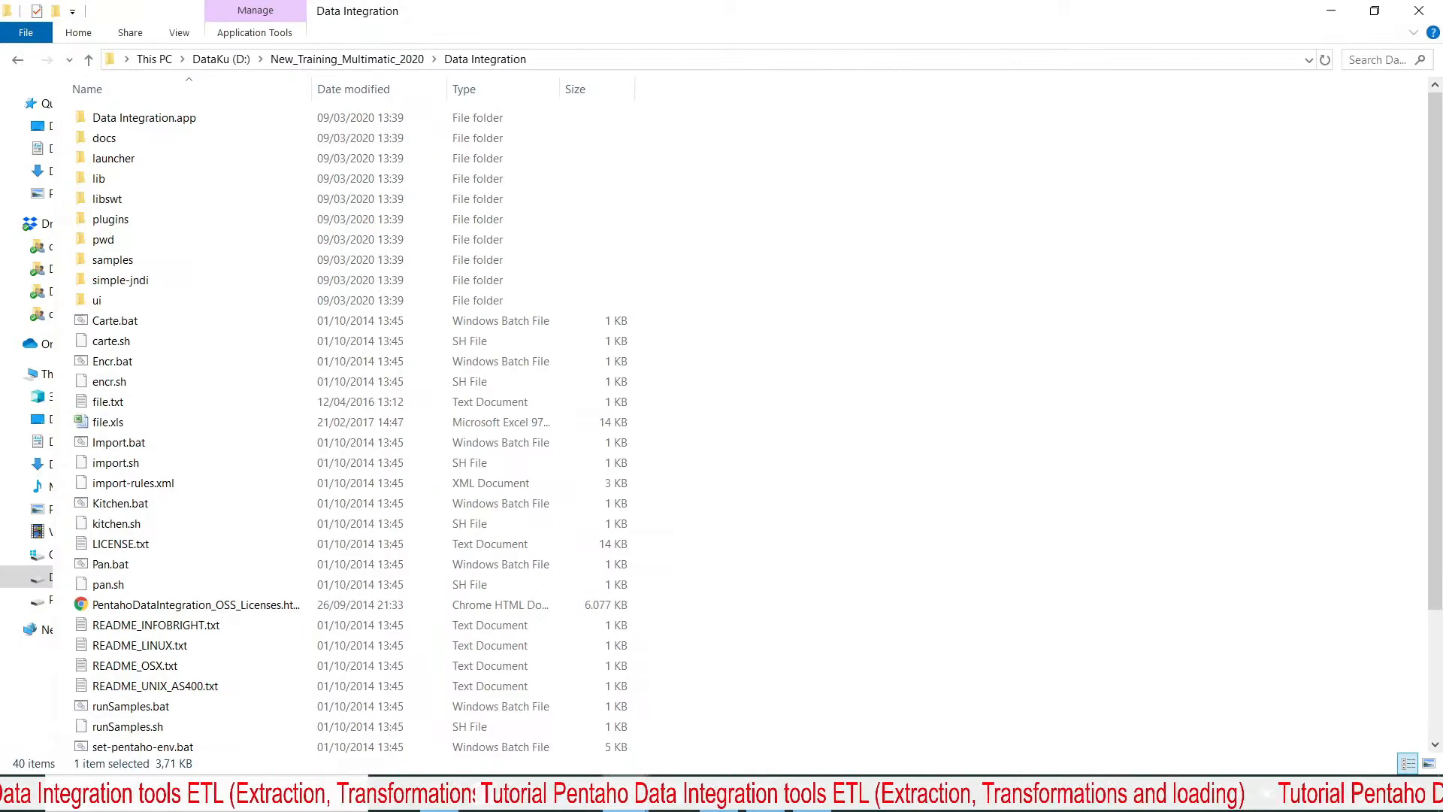
click(719, 797)
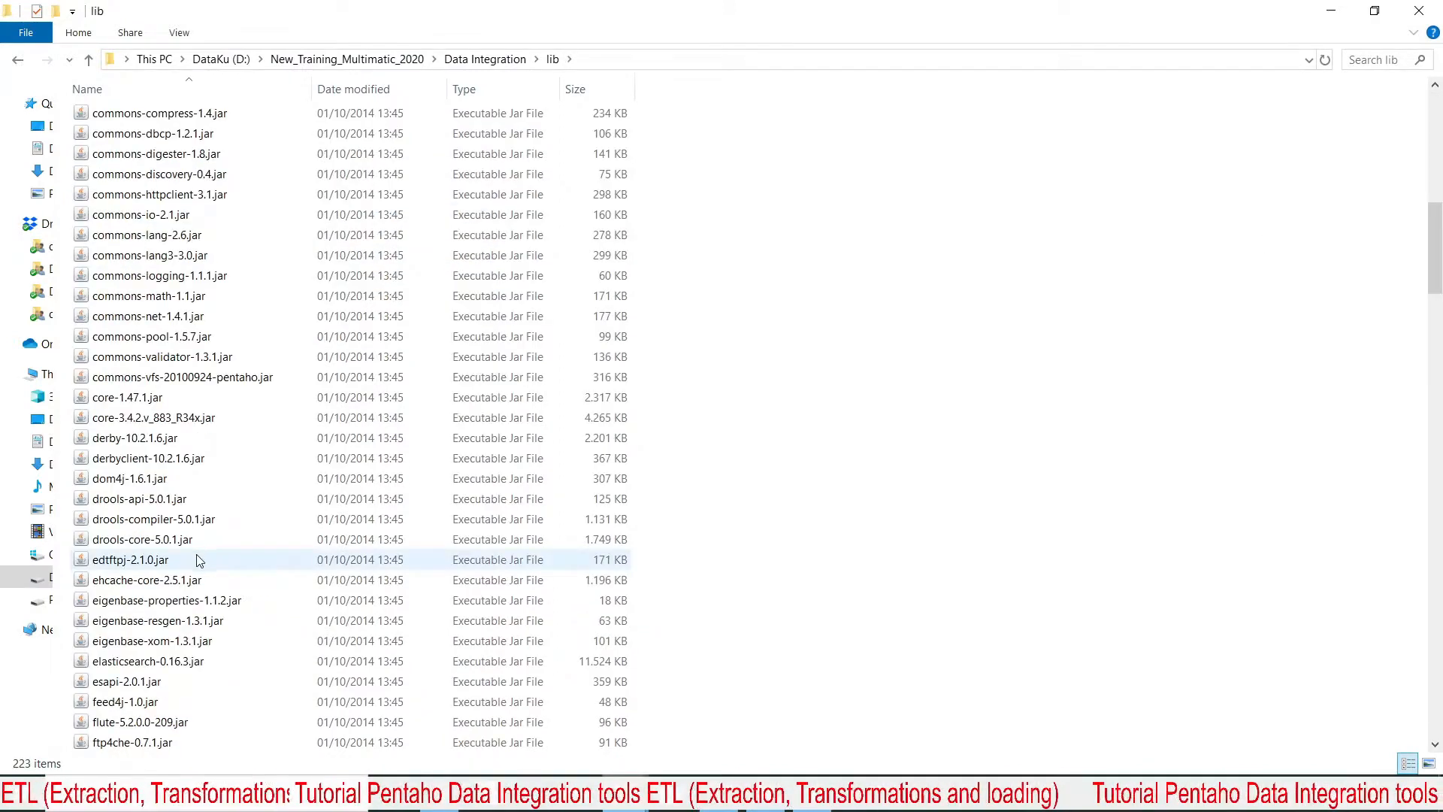
scroll(197, 557, down, 3)
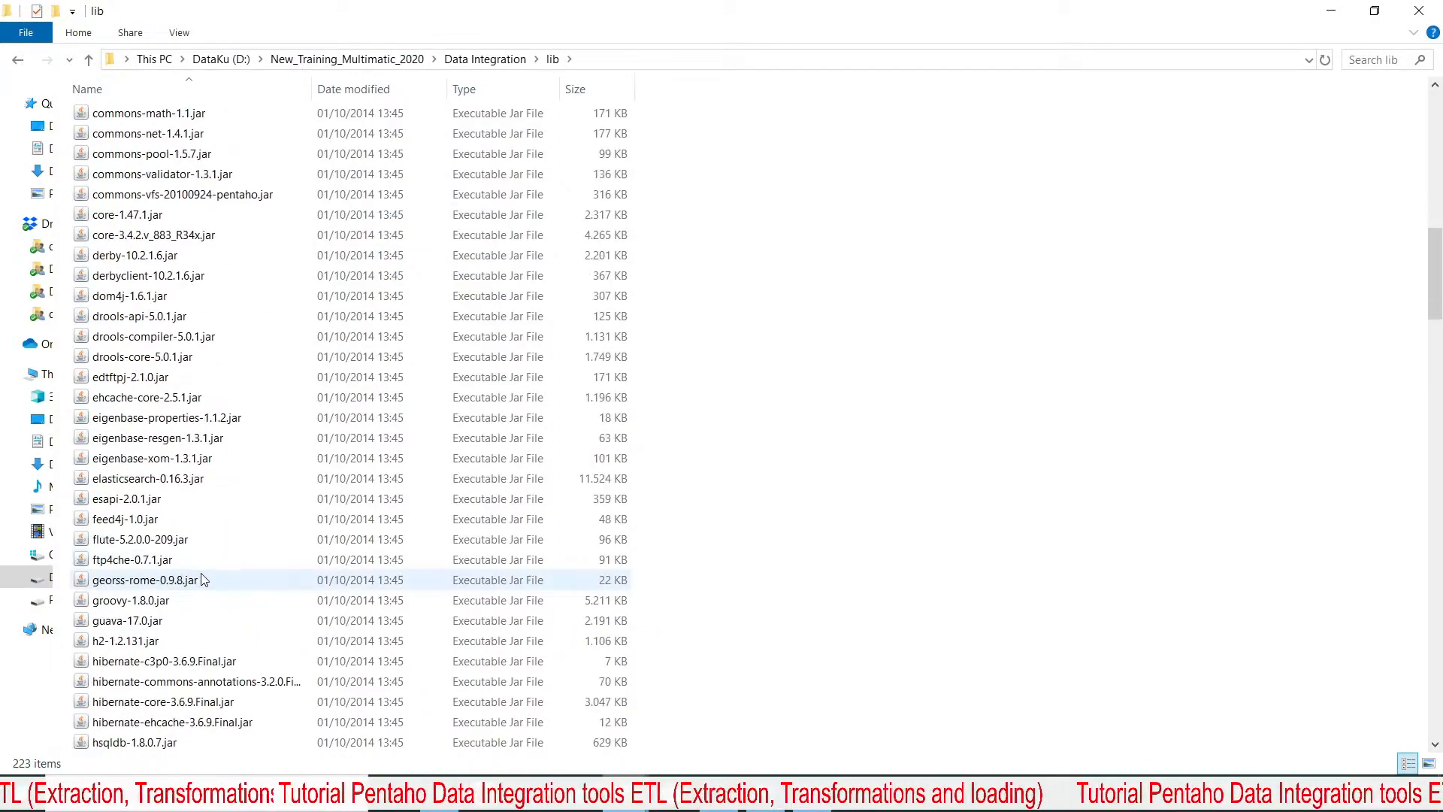
scroll(232, 597, down, 15)
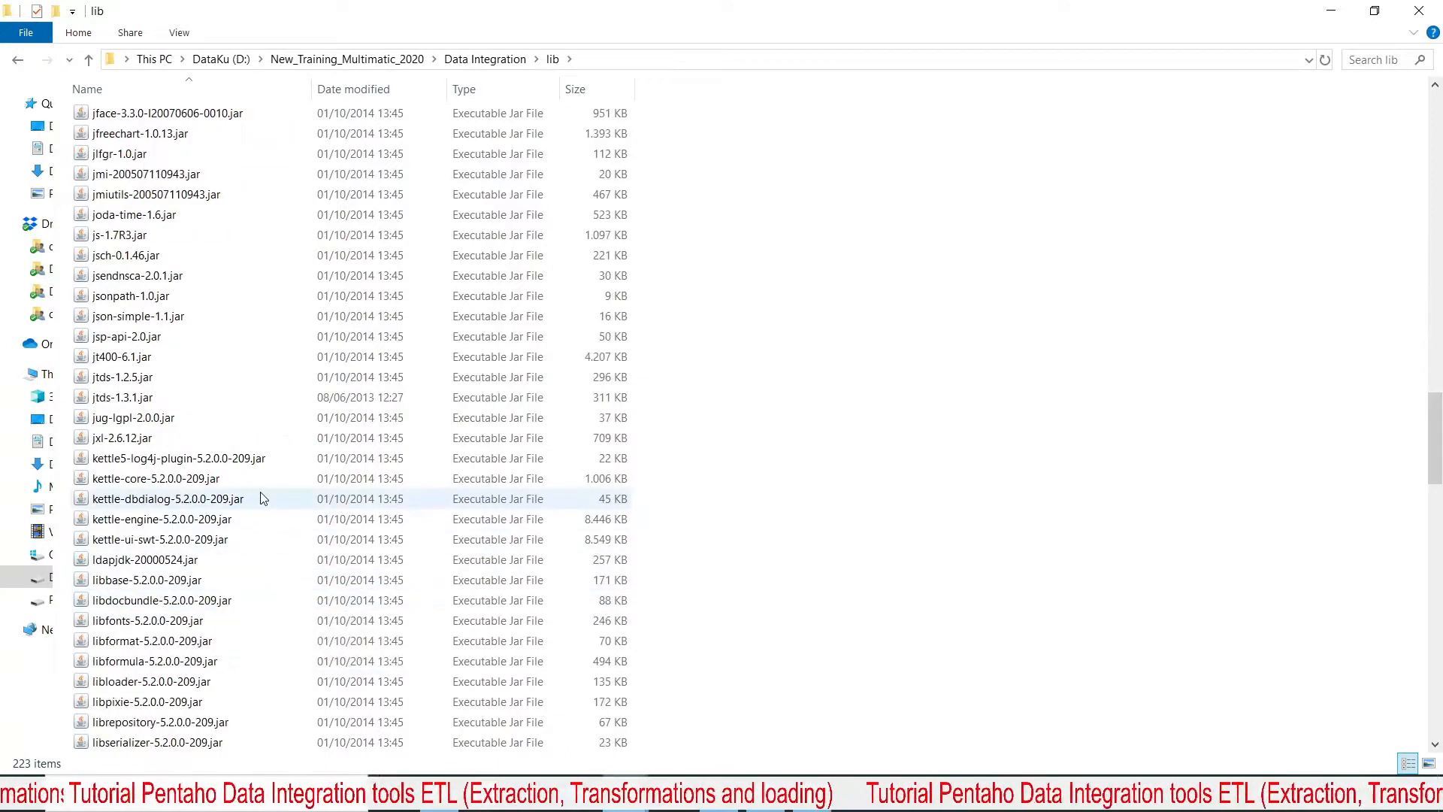
scroll(262, 498, down, 7)
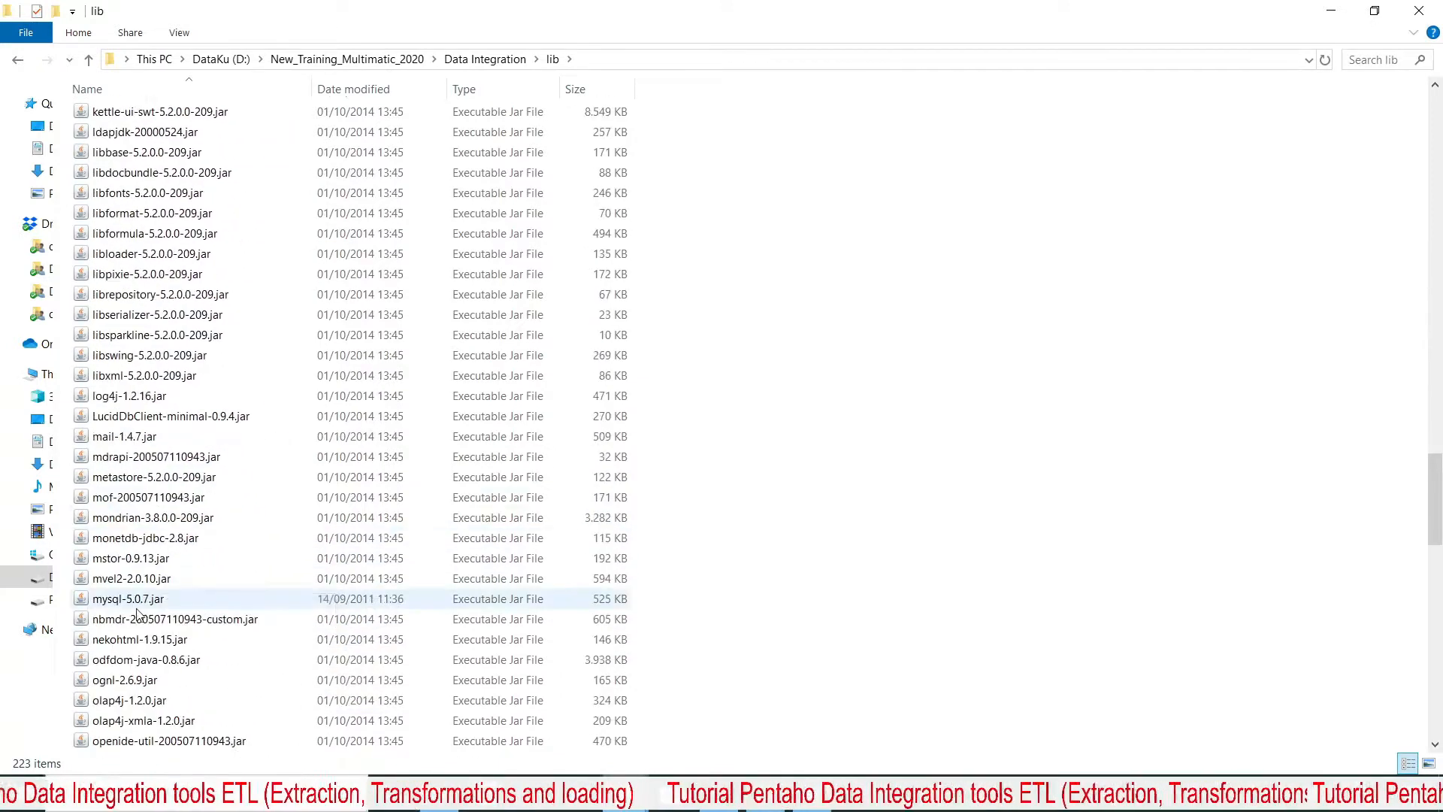
mouse_move(136, 610)
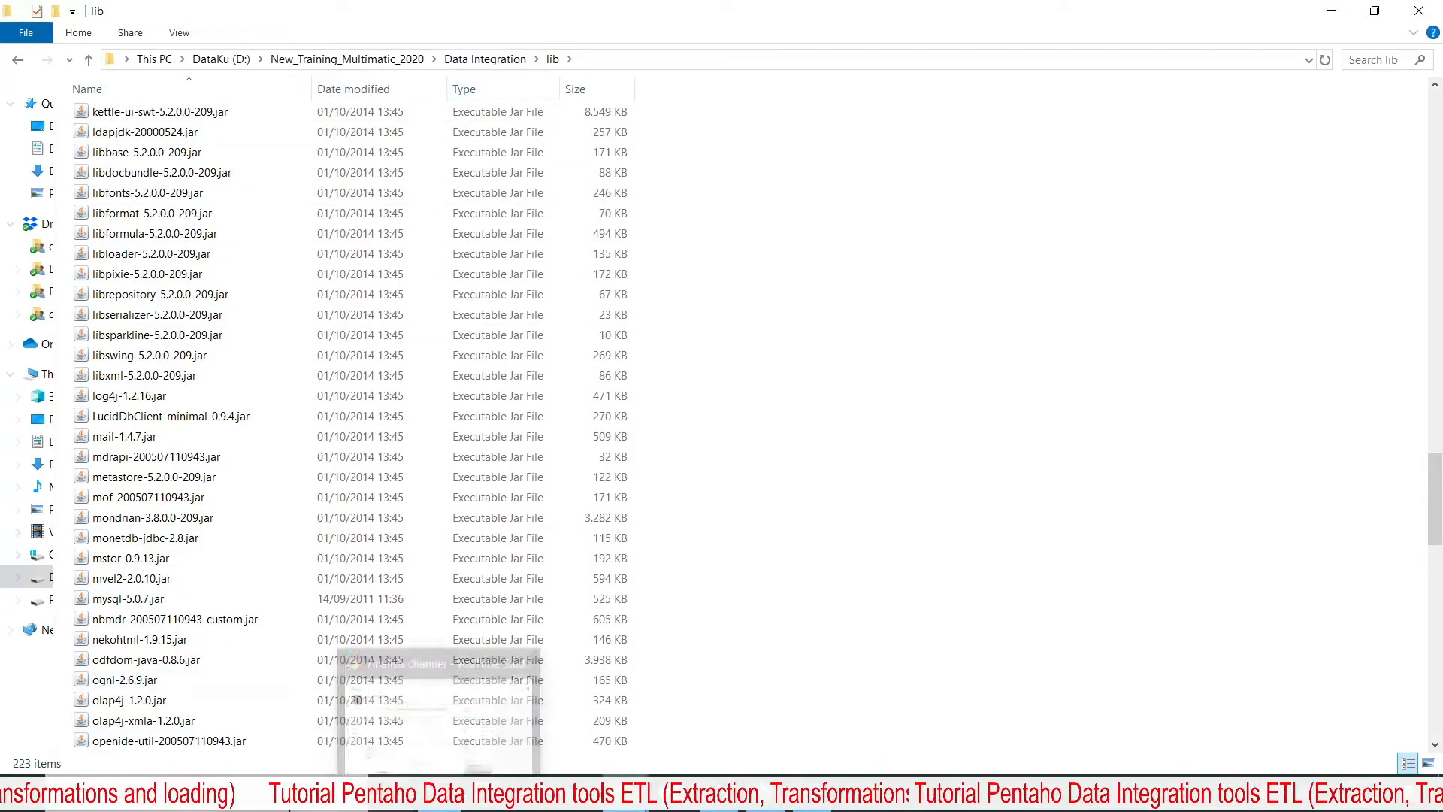
mouse_move(792, 798)
click(792, 714)
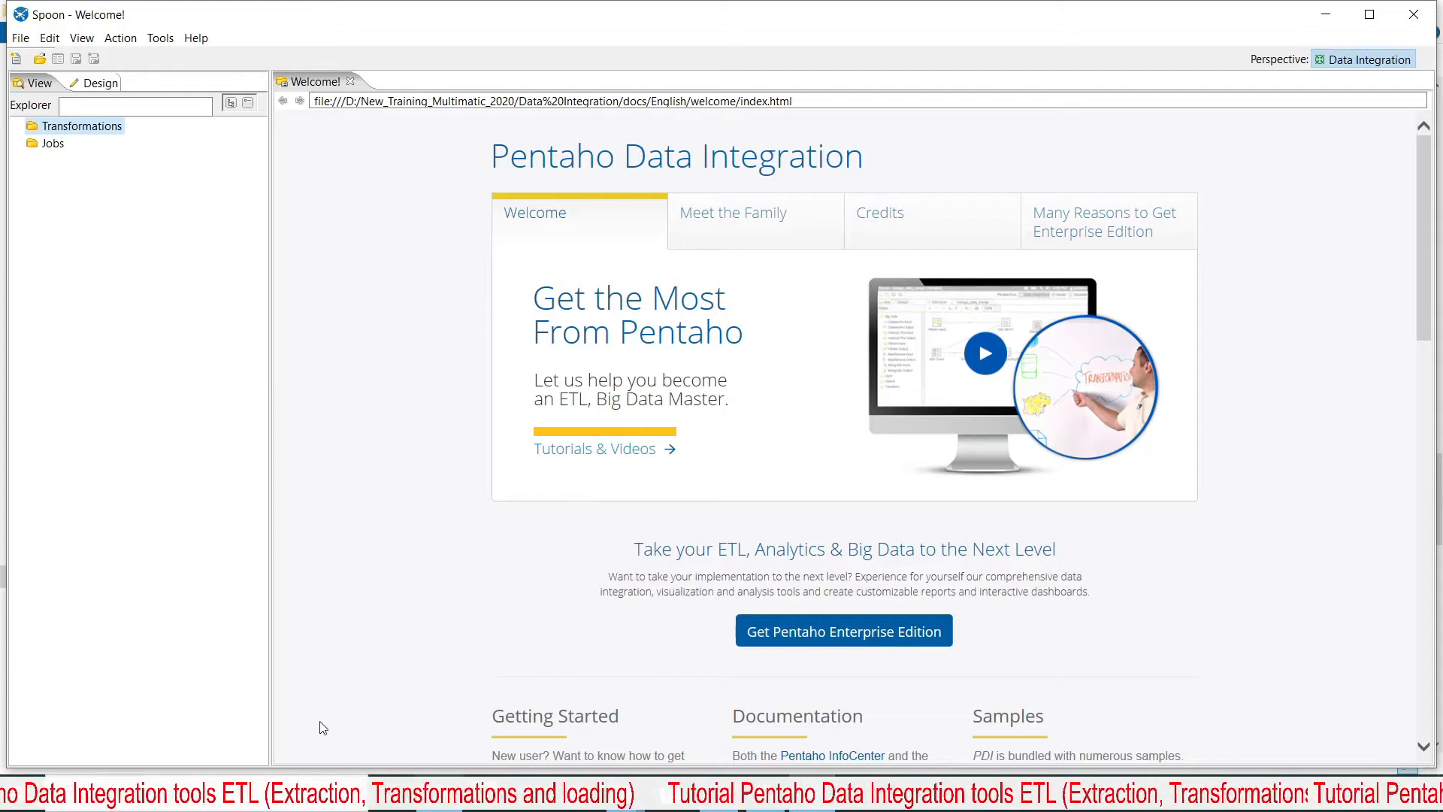
Launch the XAMPP Control Panel and start the MySQL module.
click(278, 793)
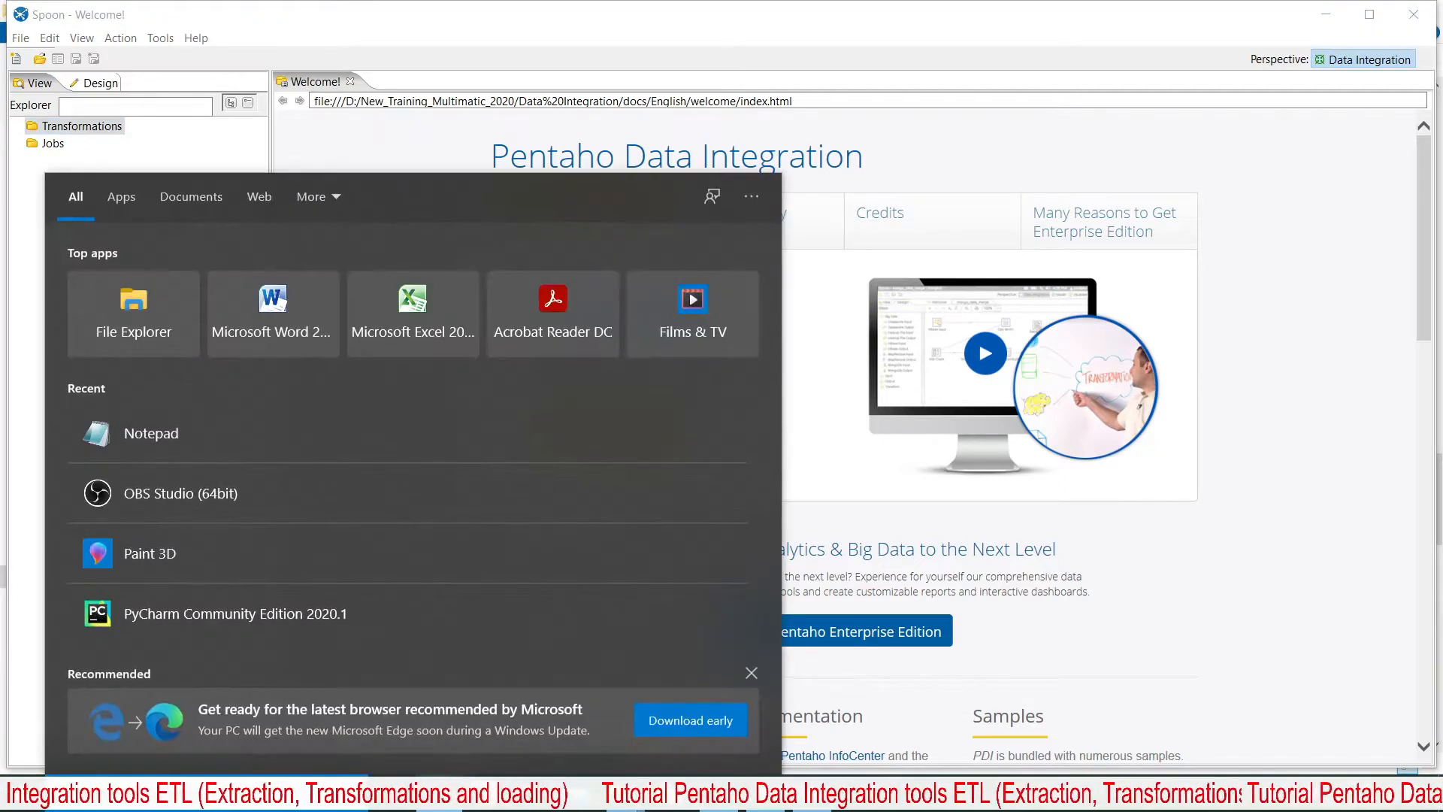
text(x)
key(Return)
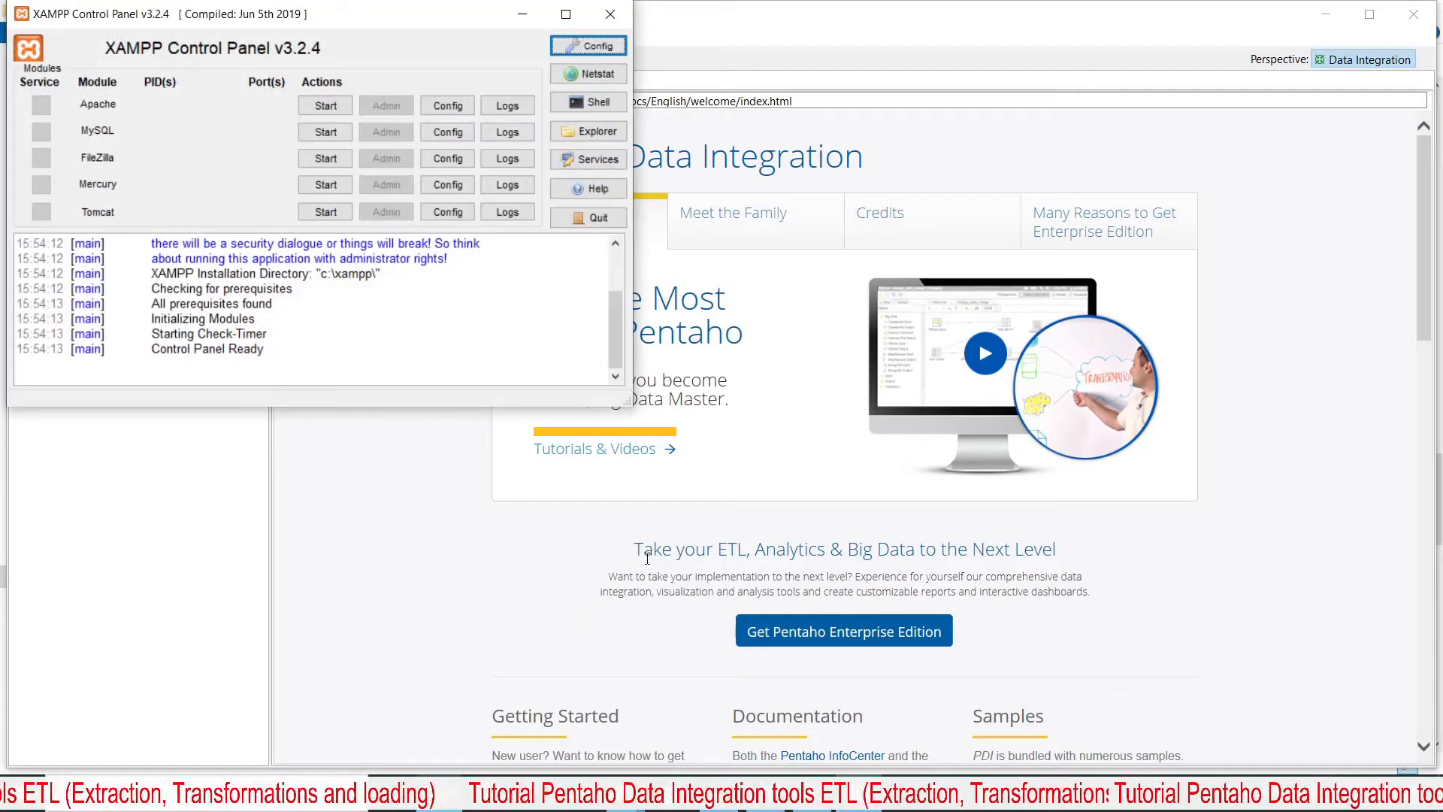
click(316, 133)
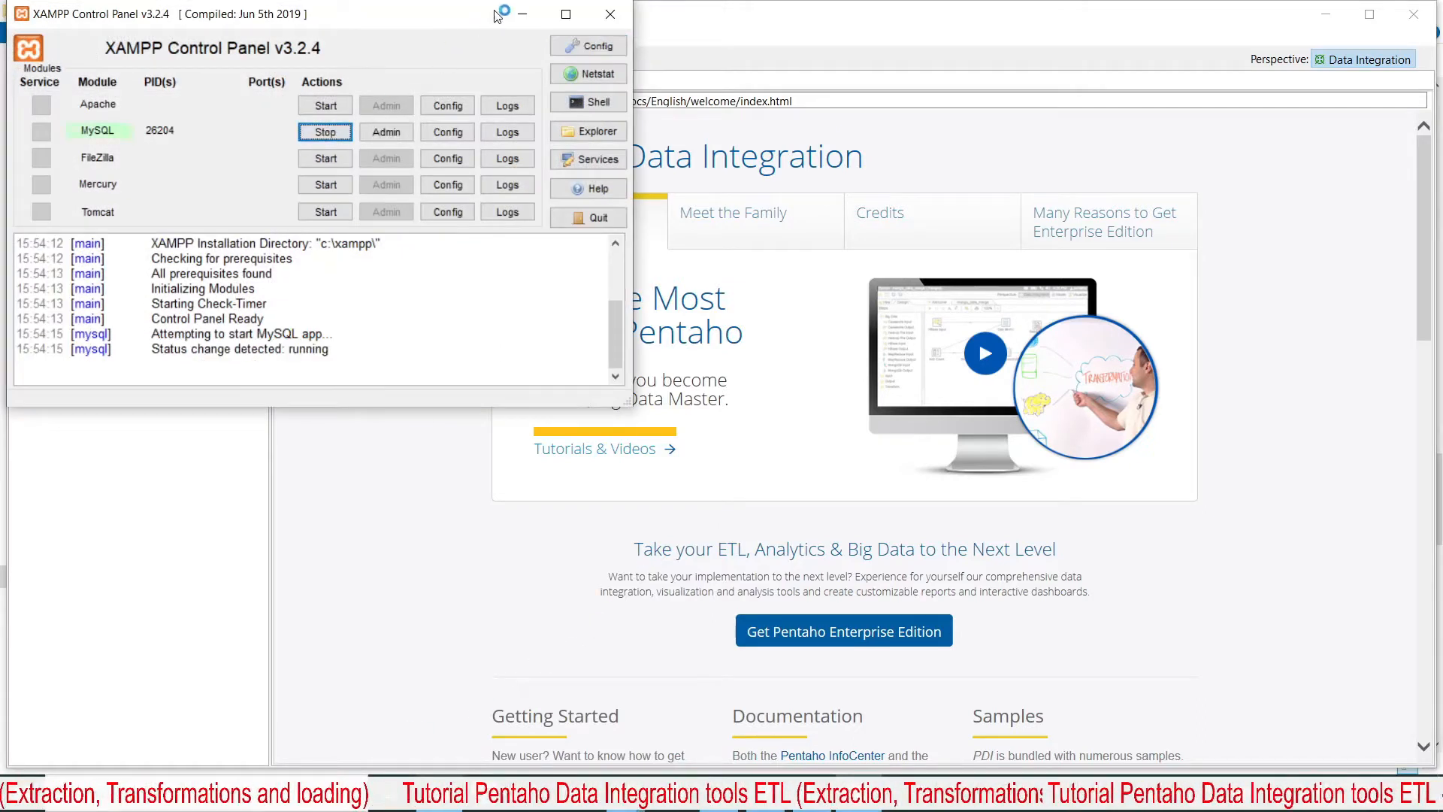
click(524, 14)
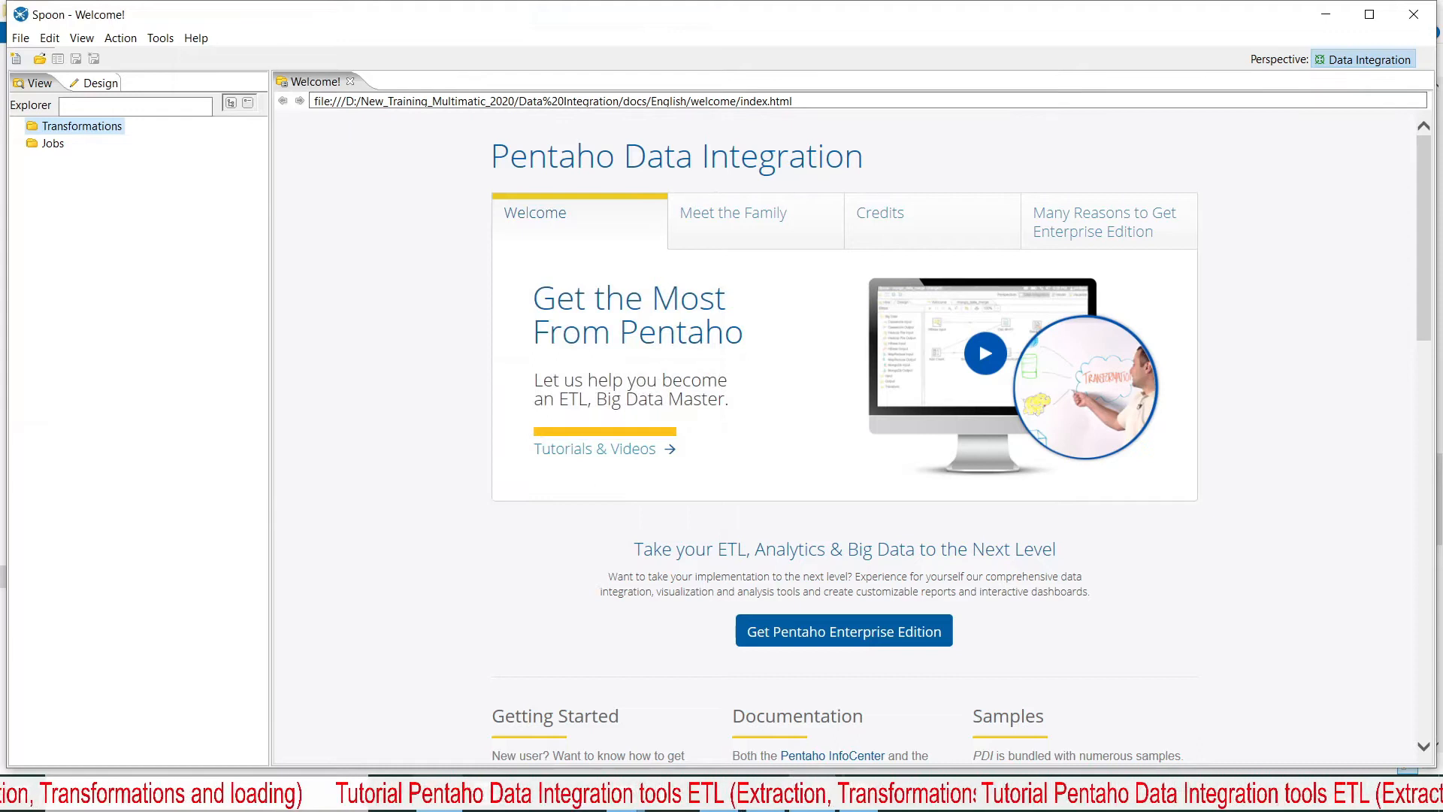
Launch SQLyog with the bi_2 connection and dismiss the update notice.
key(super)
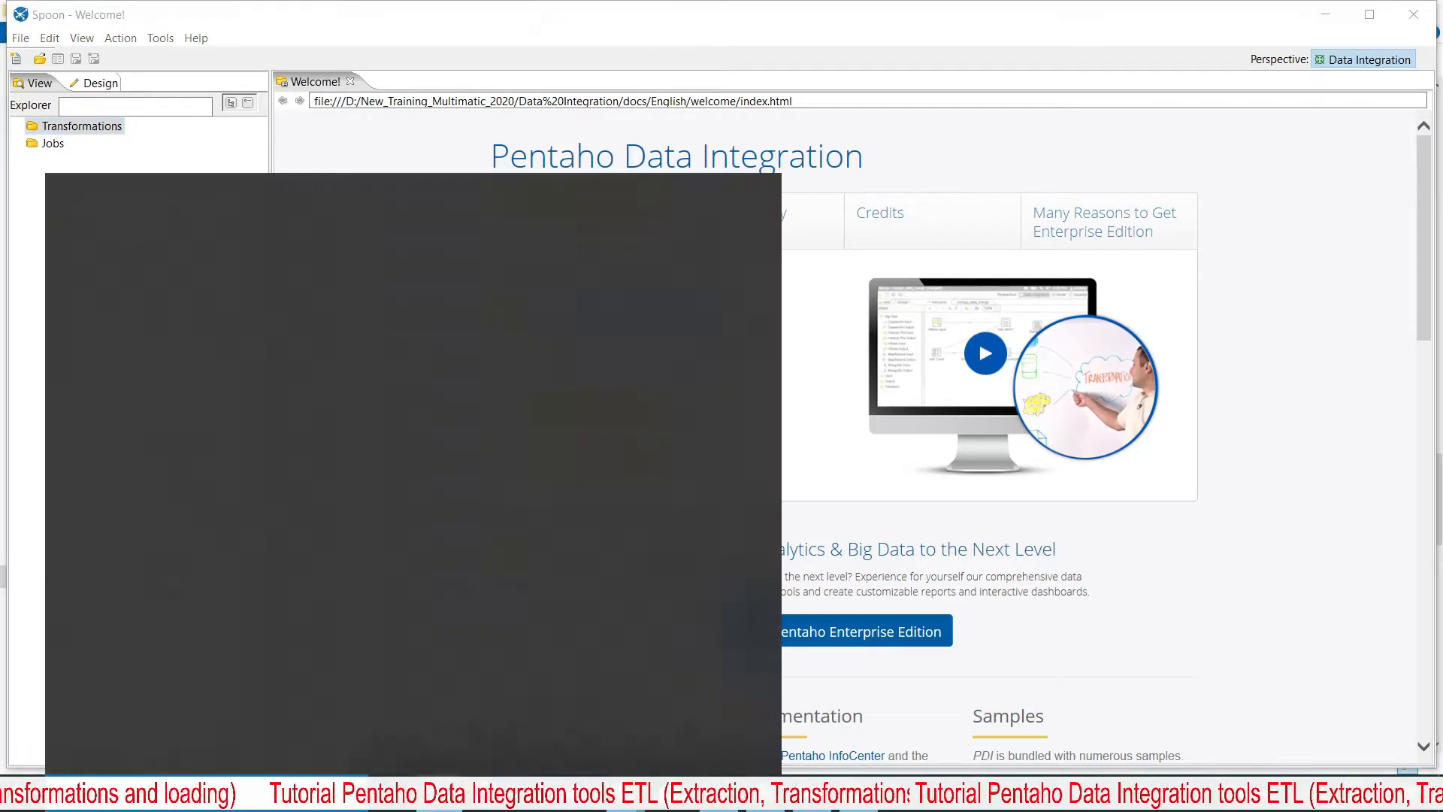
text(x)
key(BackSpace)
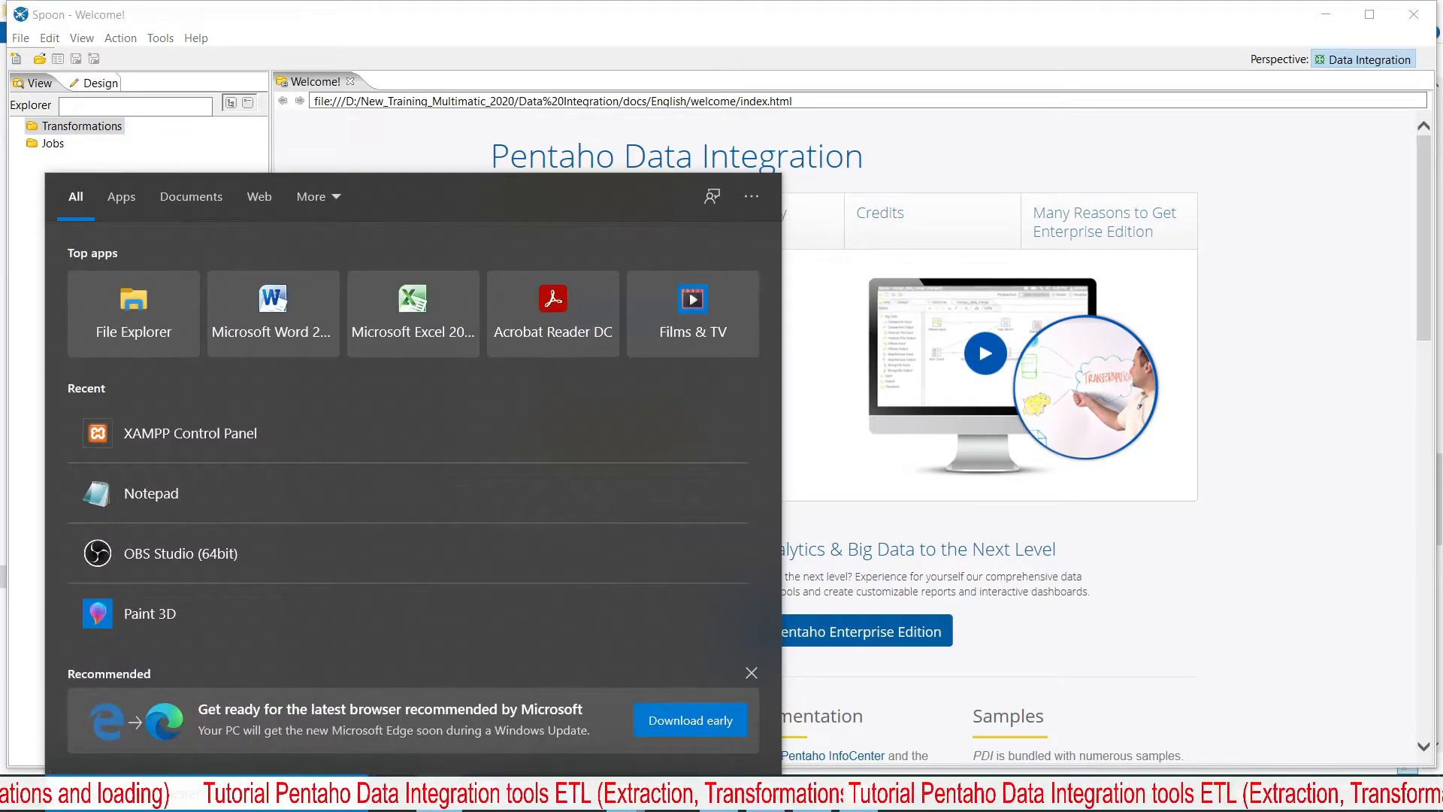
text(sql)
key(Return)
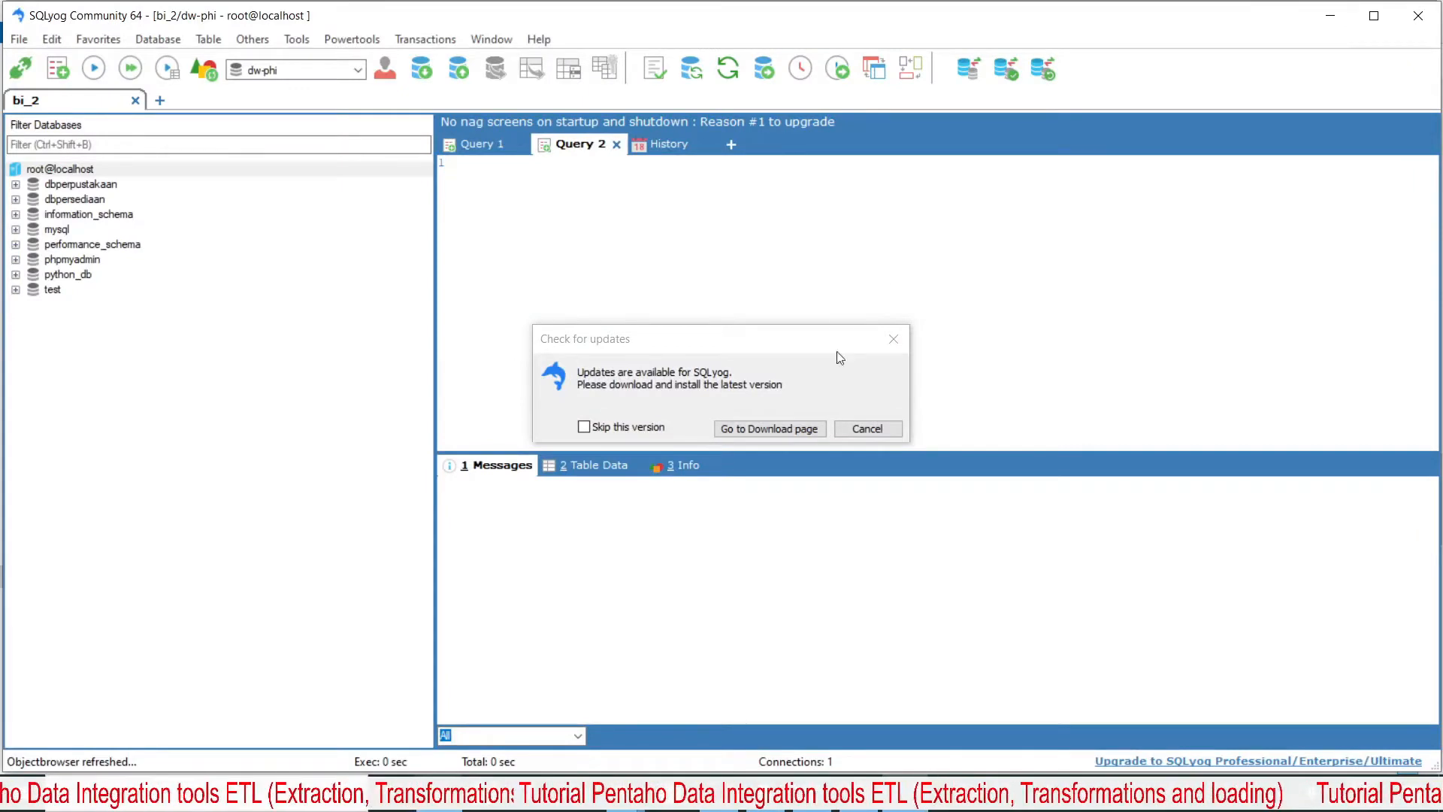
click(863, 428)
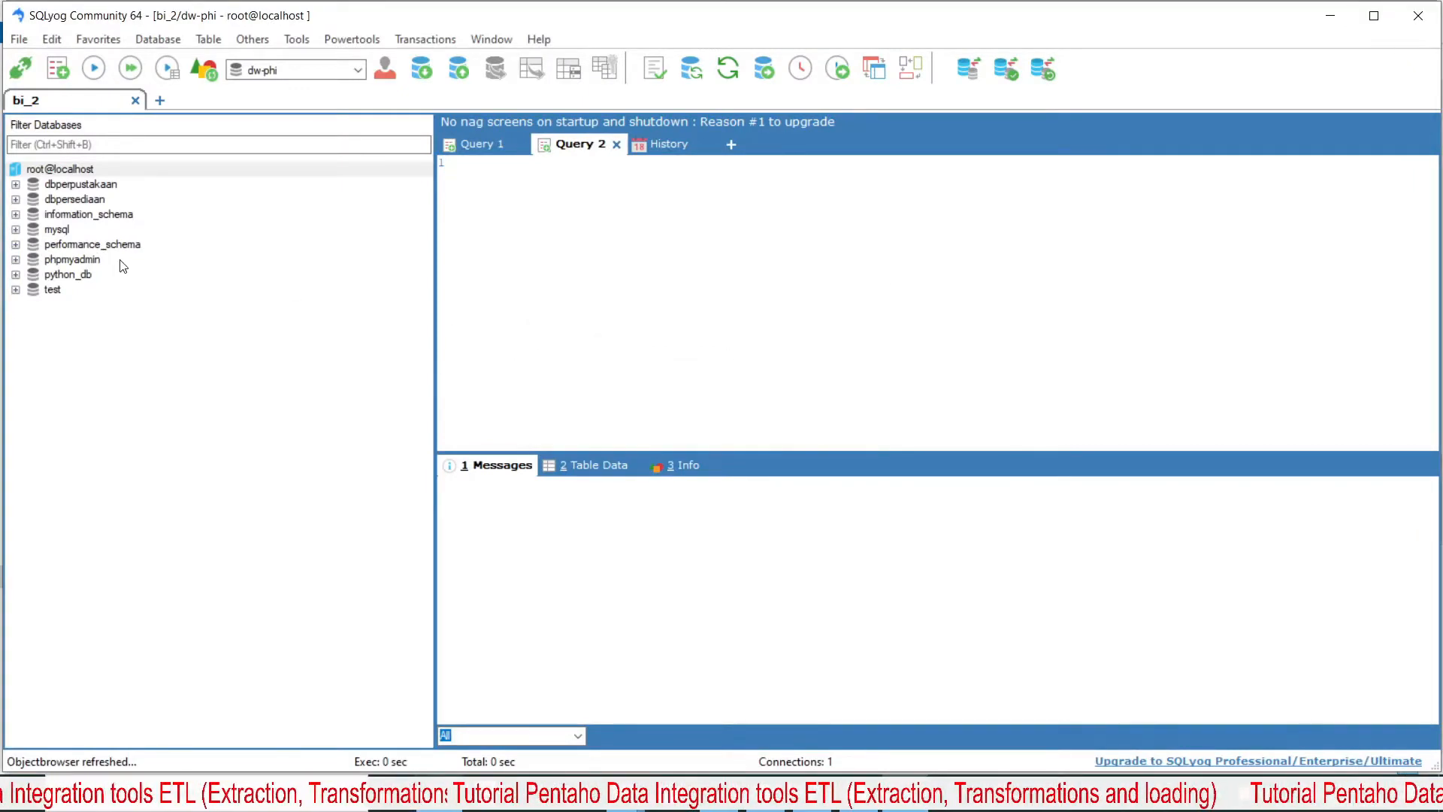
Create a database named db_pentaho with default charset and collation on the localhost server and expand its Tables node.
click(42, 171)
right_click(42, 170)
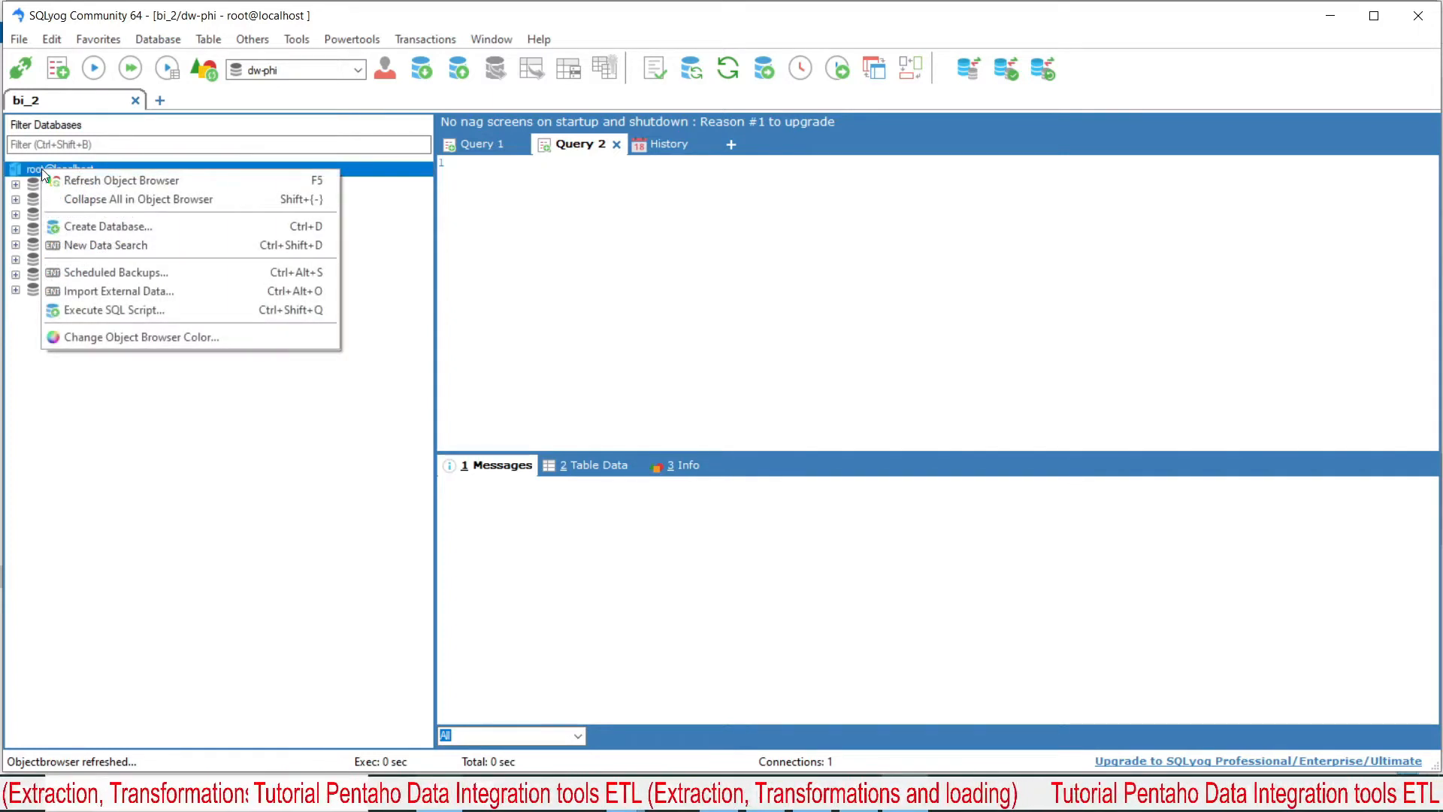
click(112, 226)
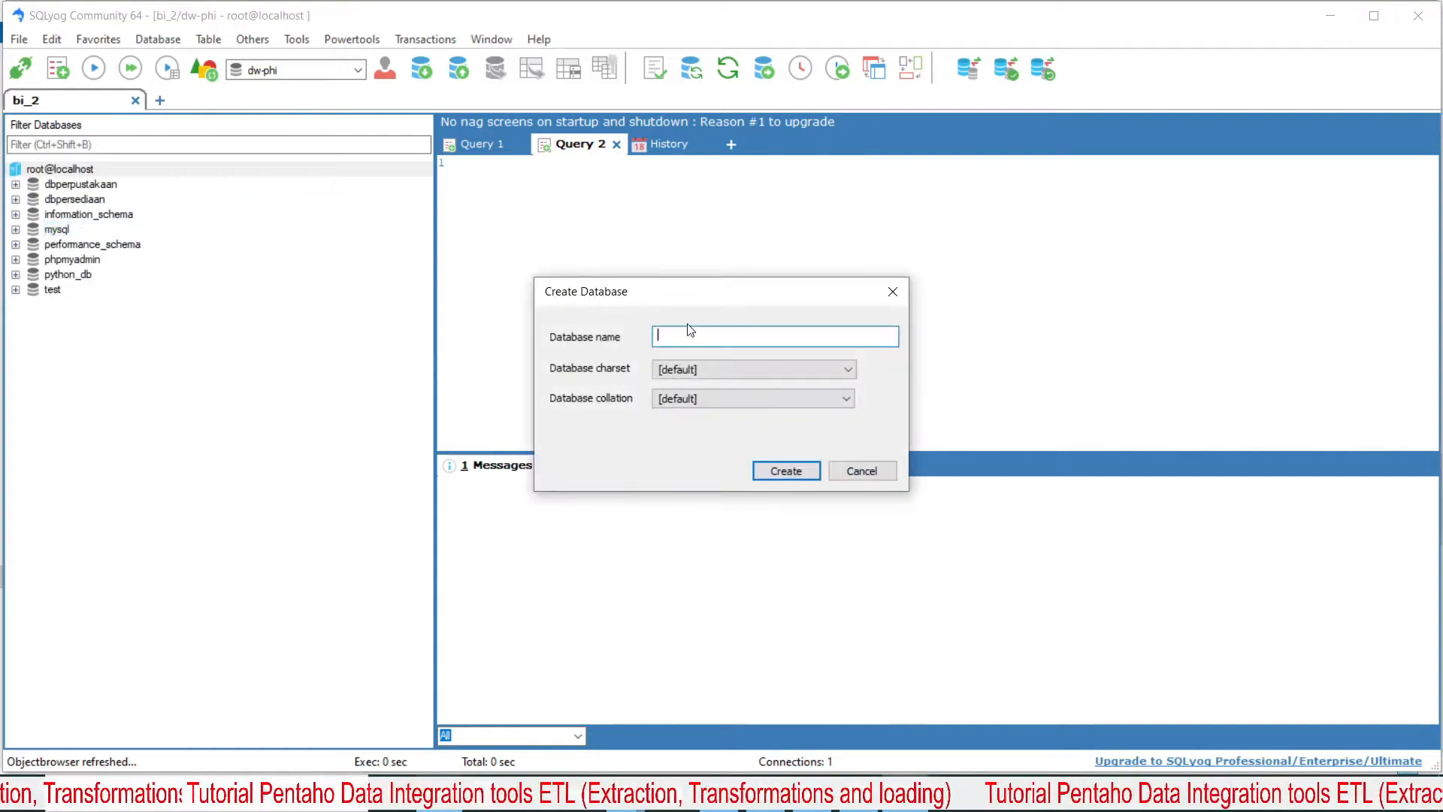
text(db_)
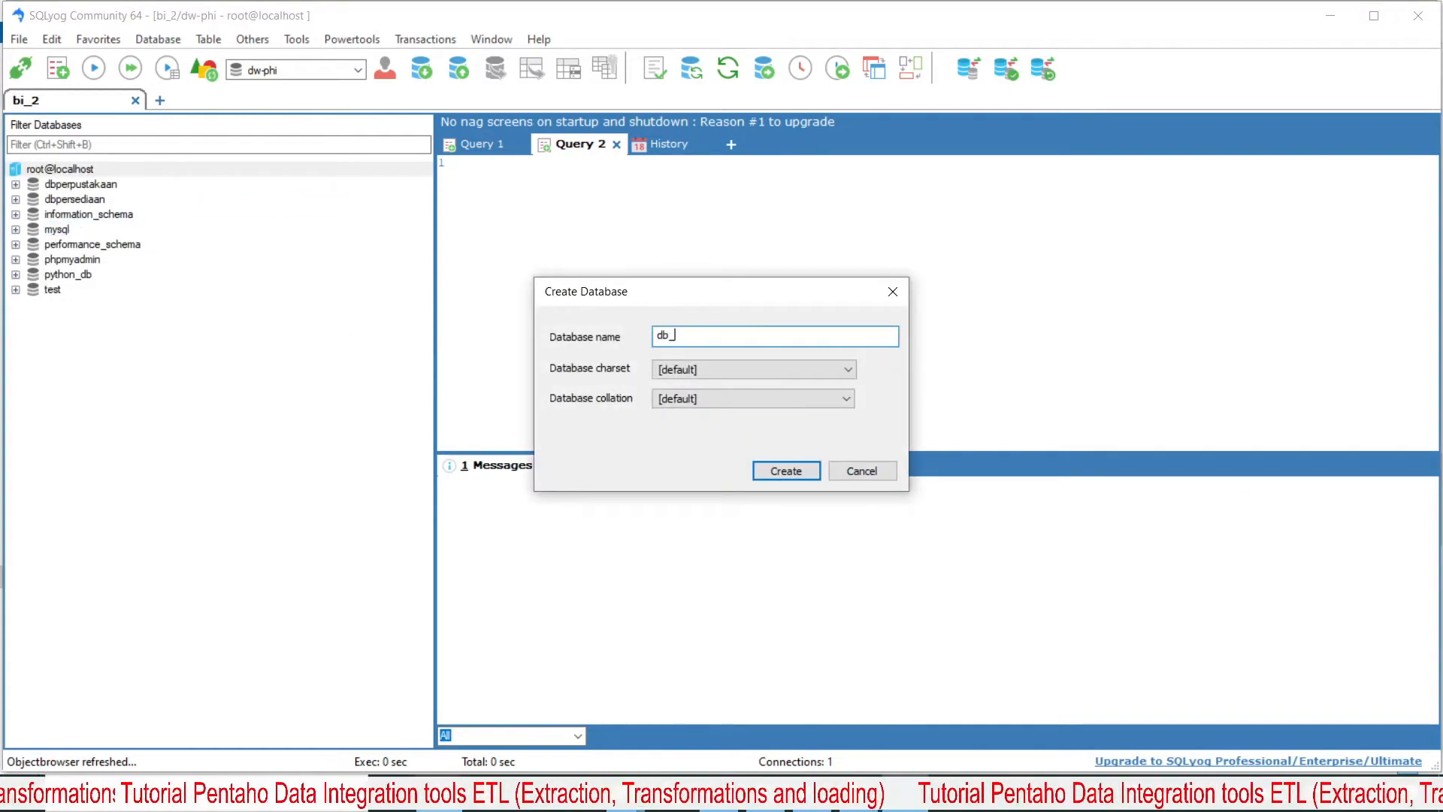
text(pentaho)
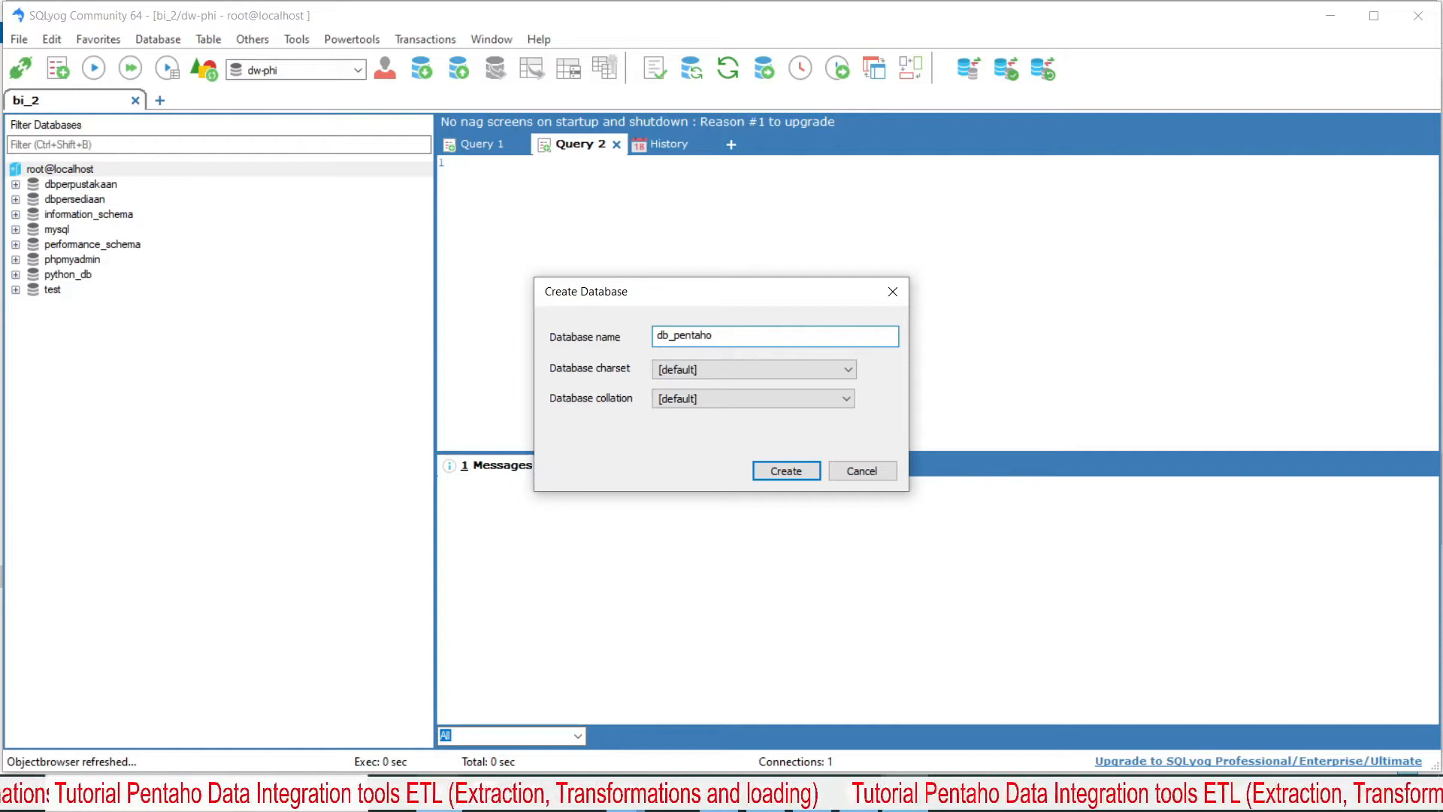
click(786, 472)
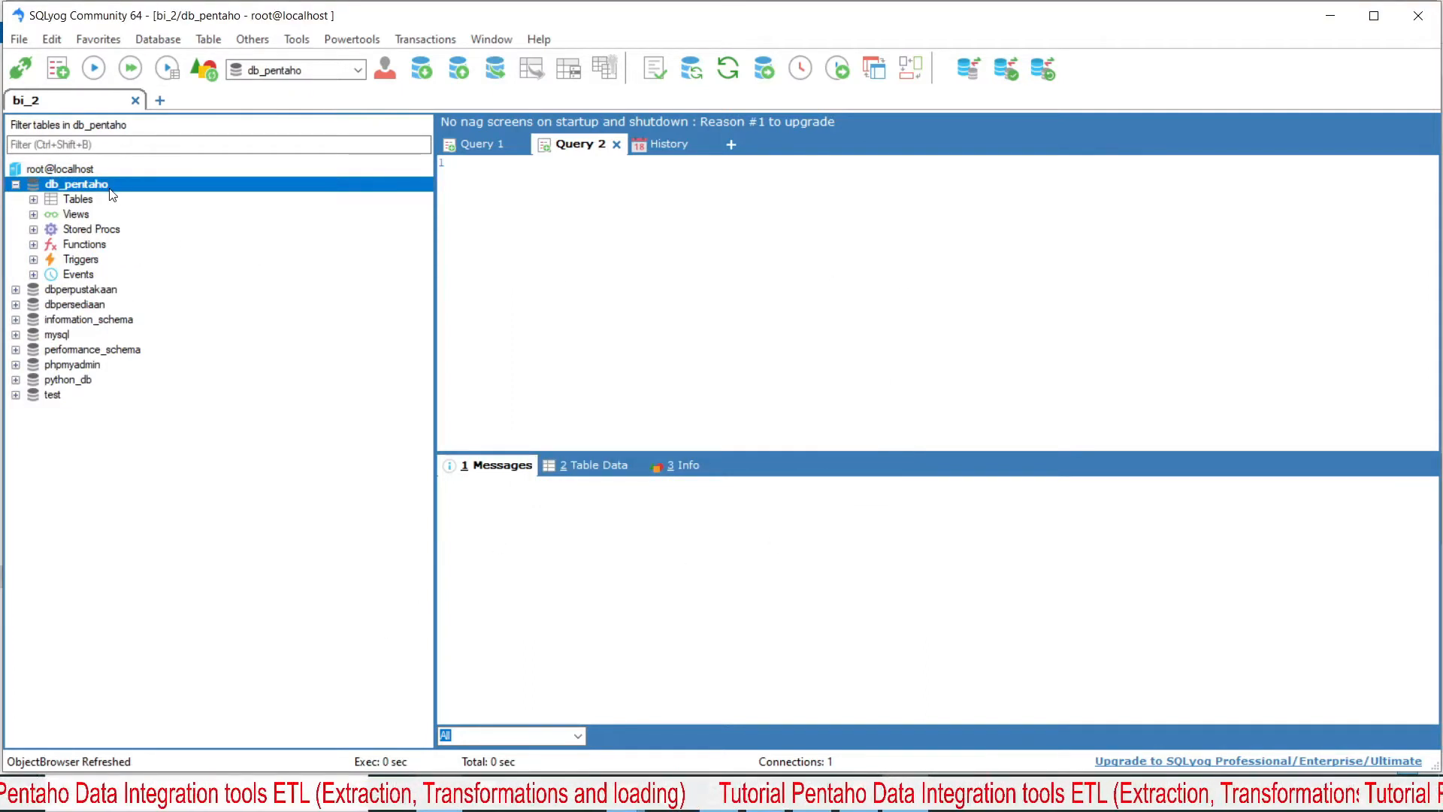
click(34, 199)
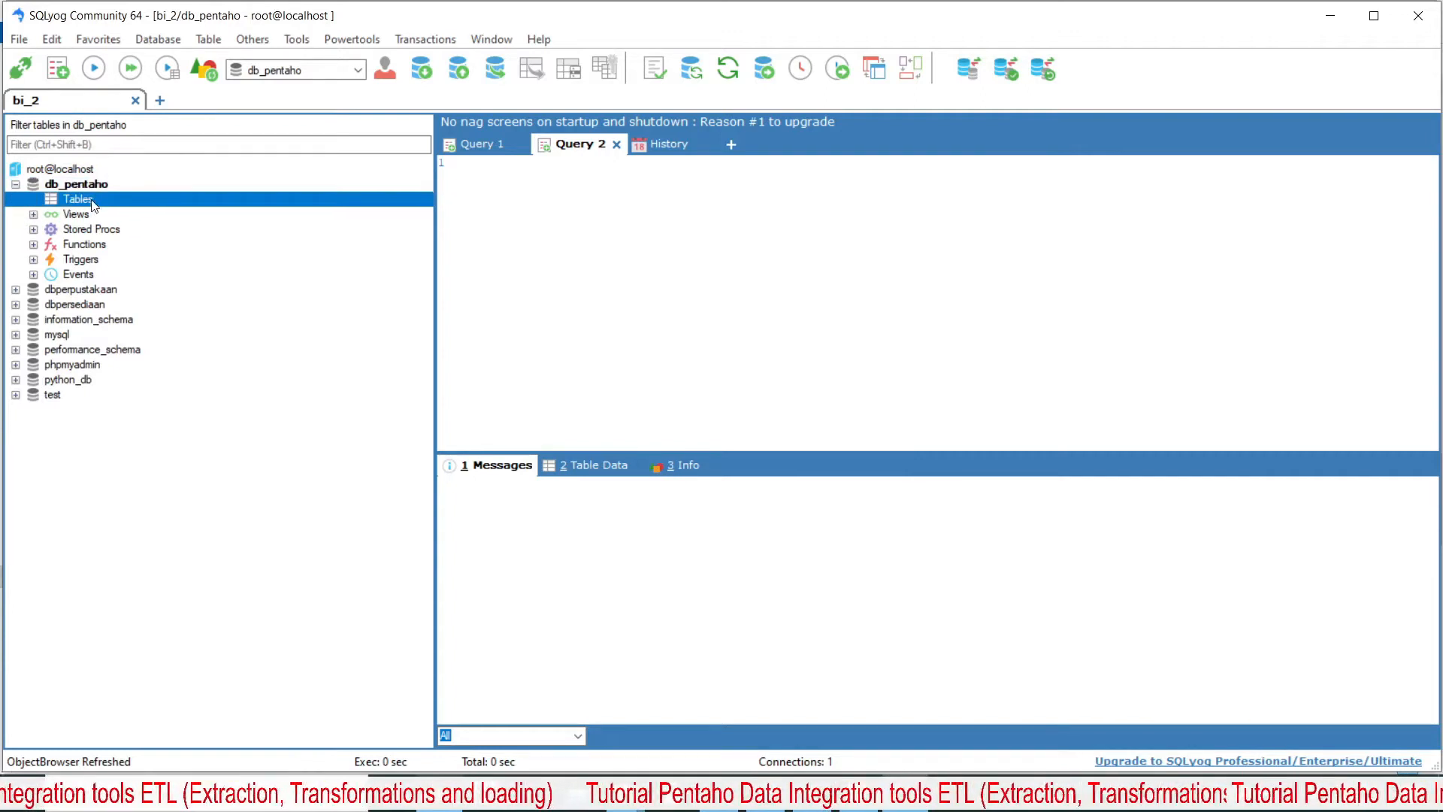
click(15, 185)
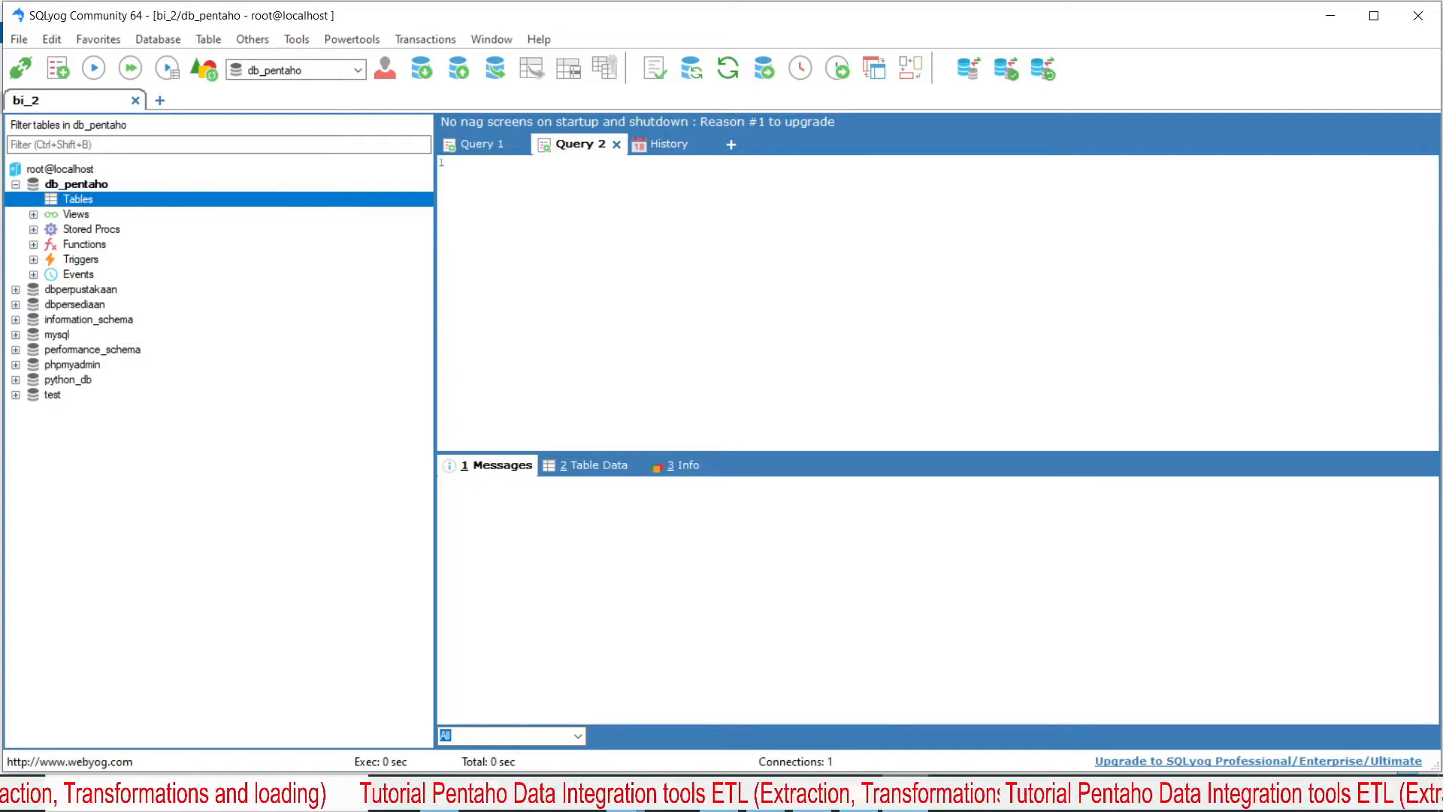
Open play_tennis.csv from the input folder of pentaho-training in Notepad++.
key(alt+Tab)
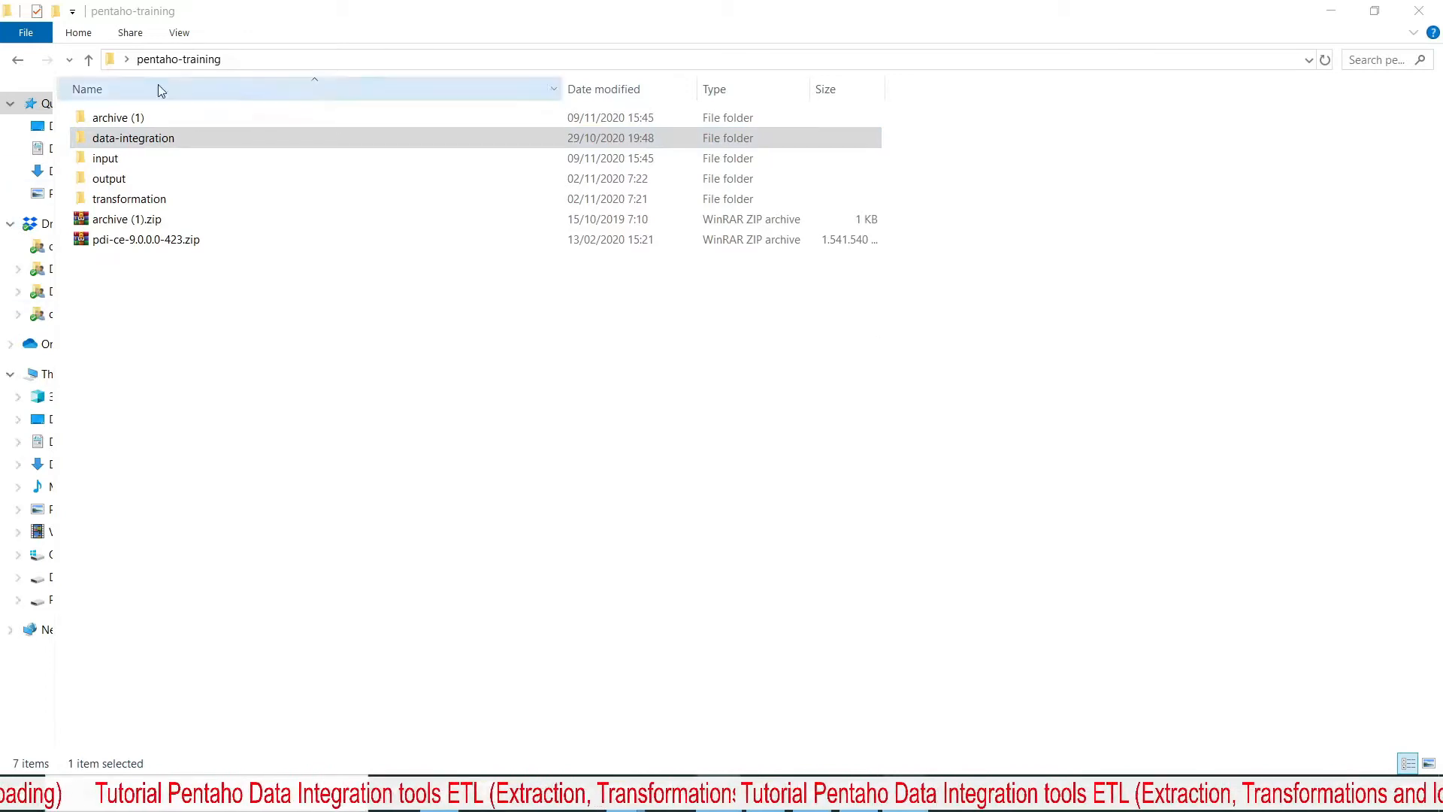
double_click(135, 161)
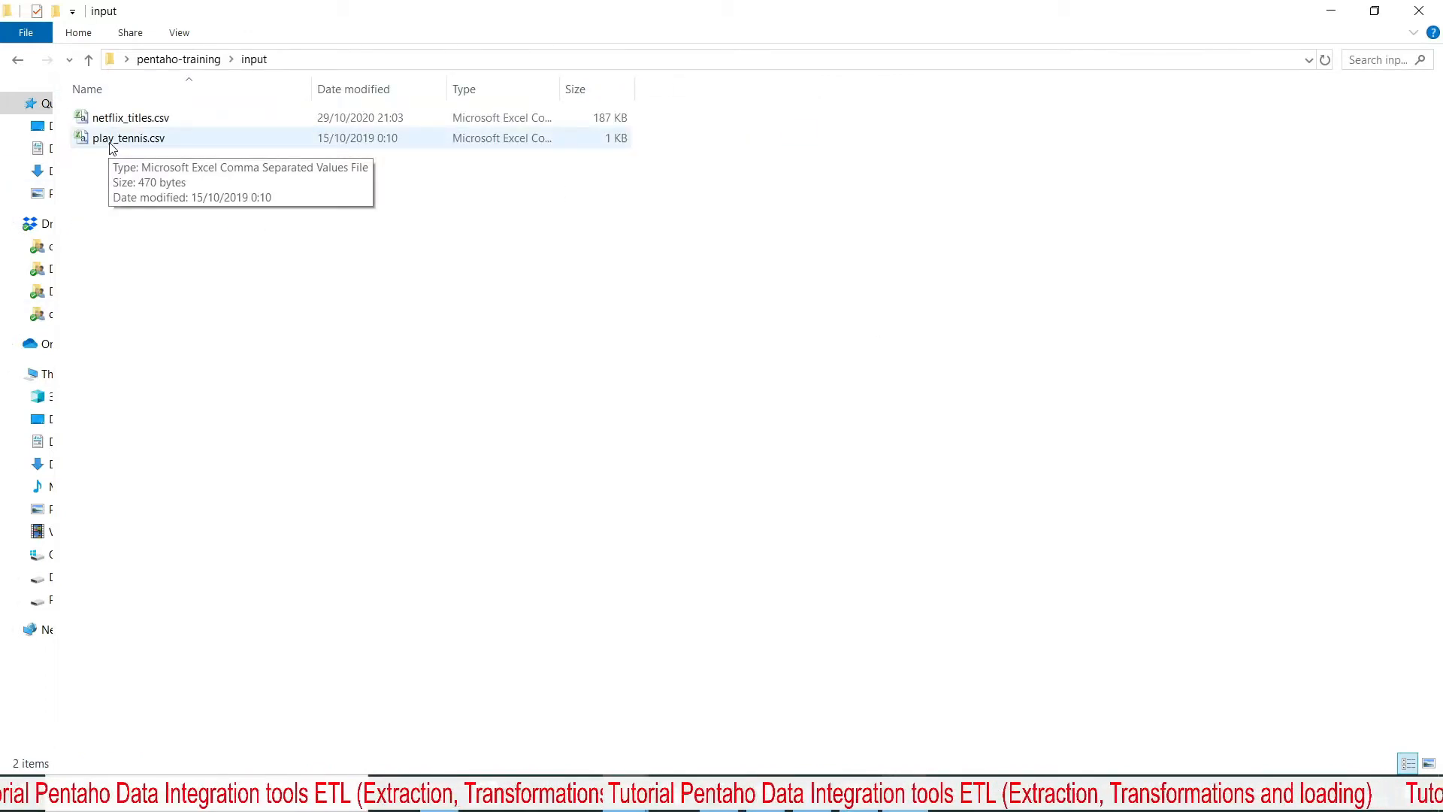
click(111, 147)
right_click(112, 145)
click(280, 240)
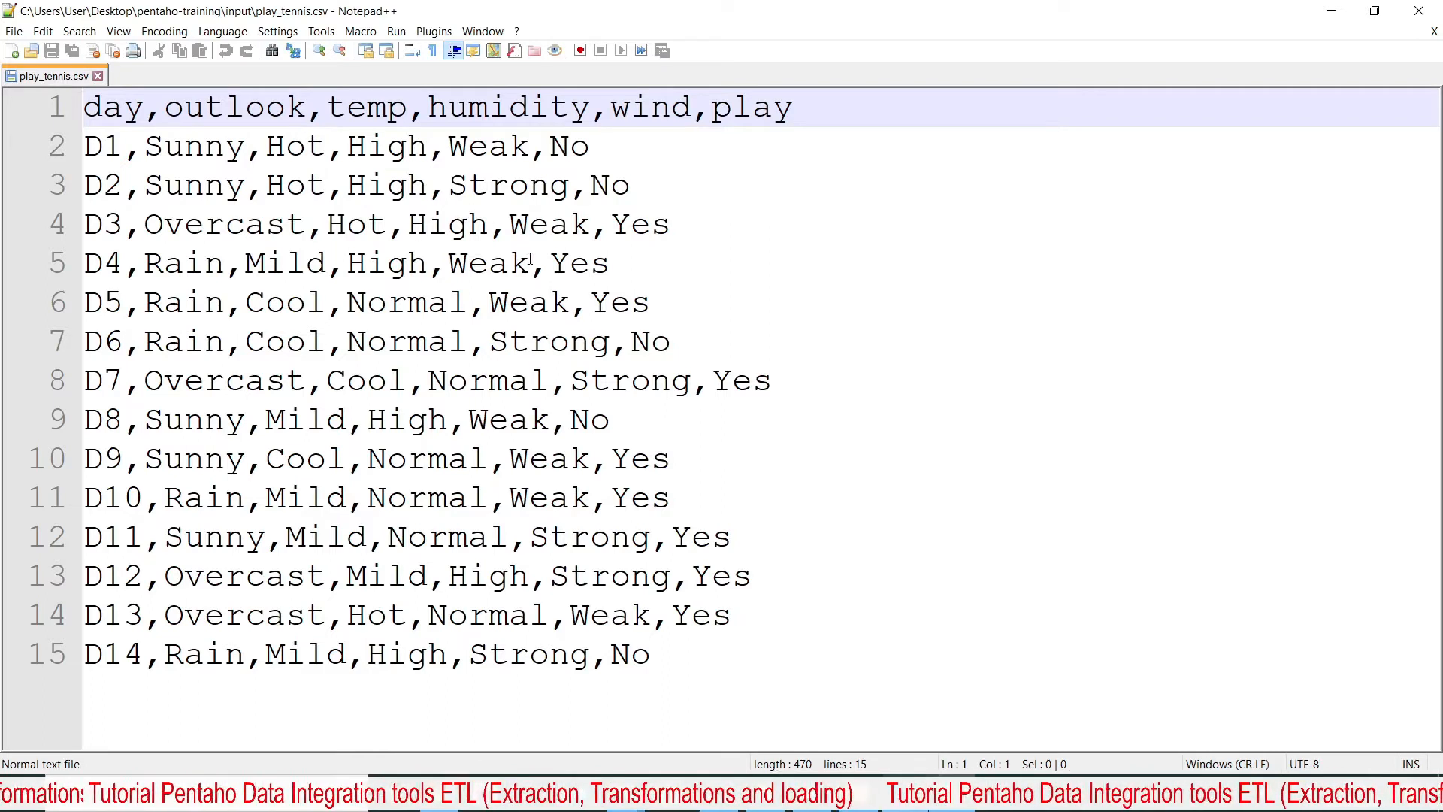
Examine the header and all data rows of play_tennis.csv, and close Notepad++.
key(ctrl+End)
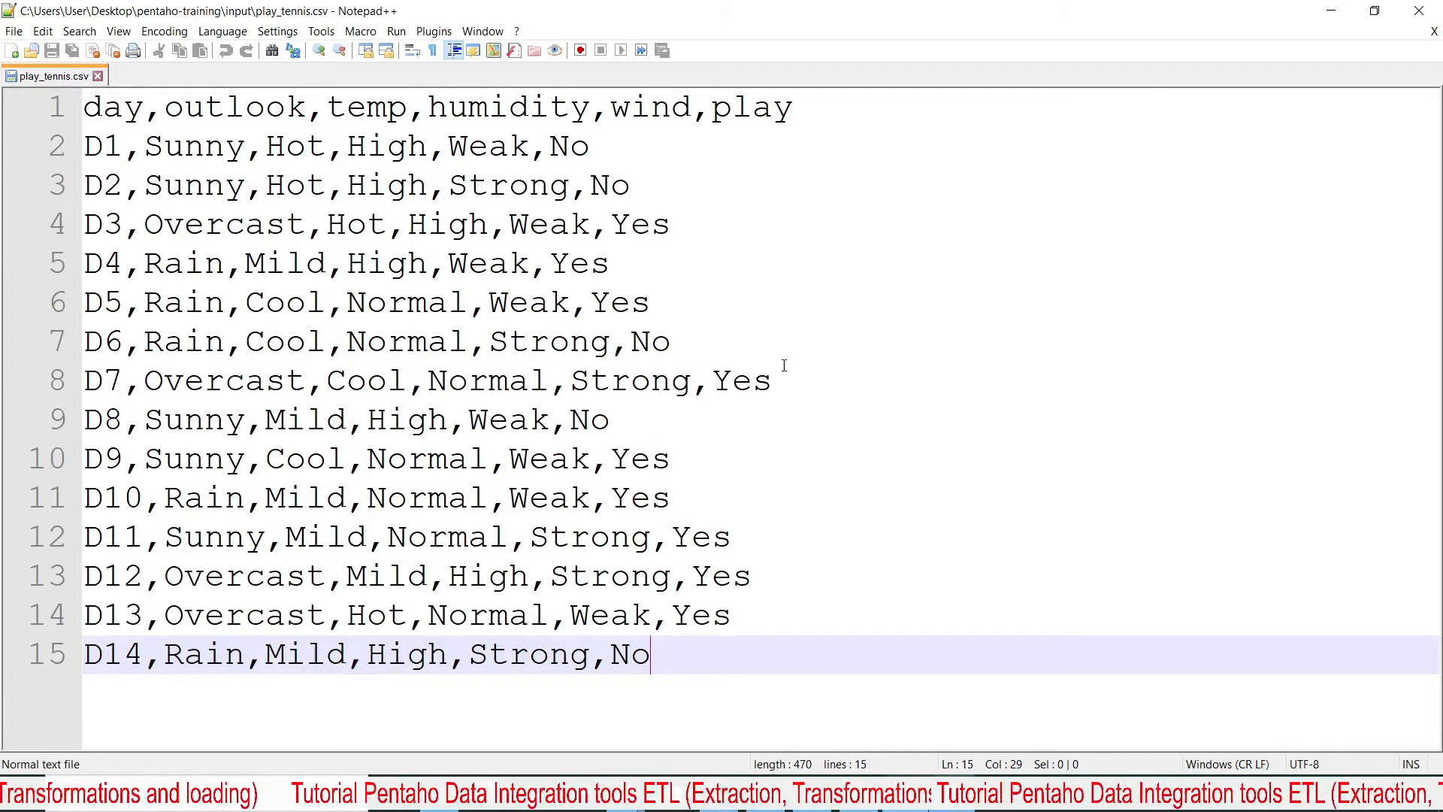
click(86, 112)
shift+click(672, 656)
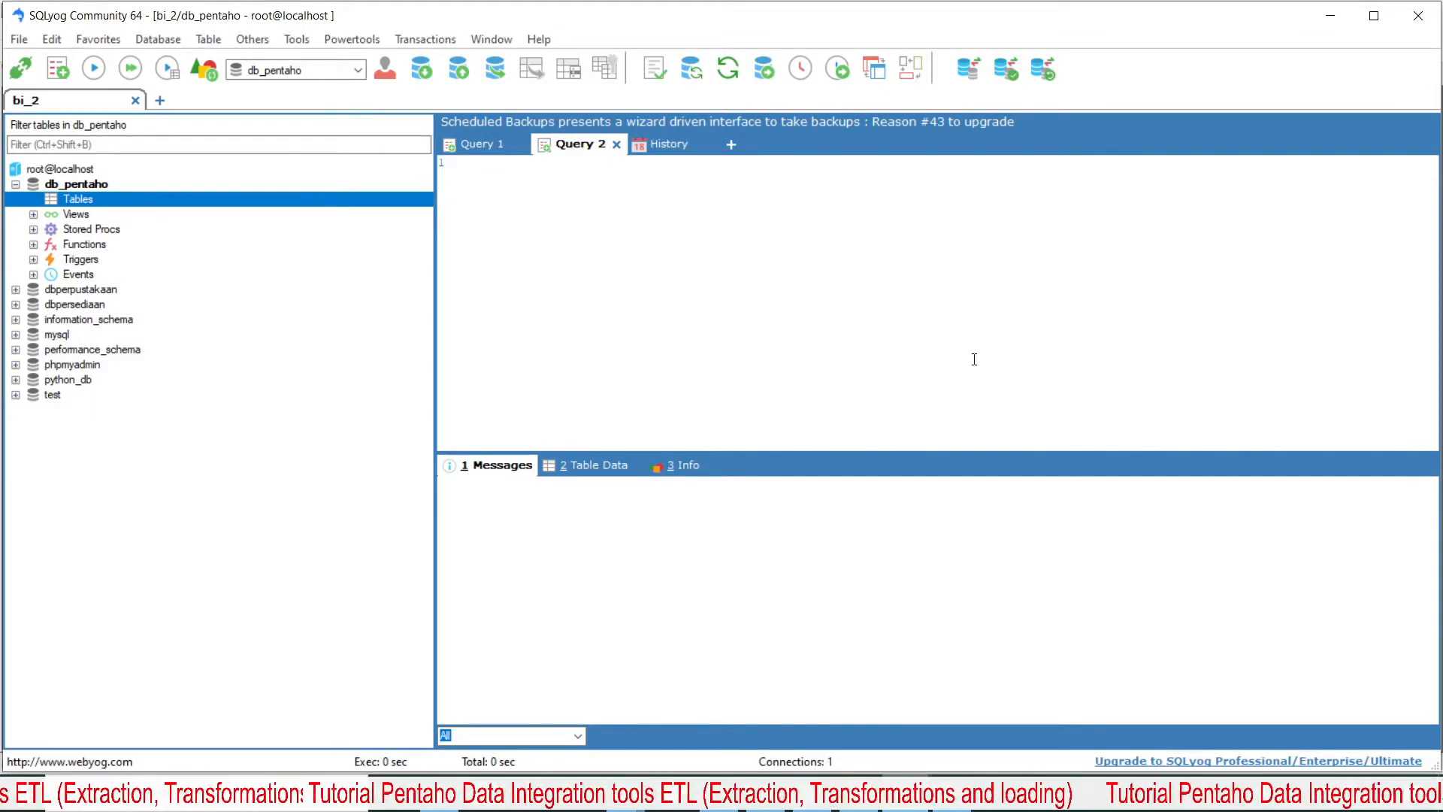
click(1319, 21)
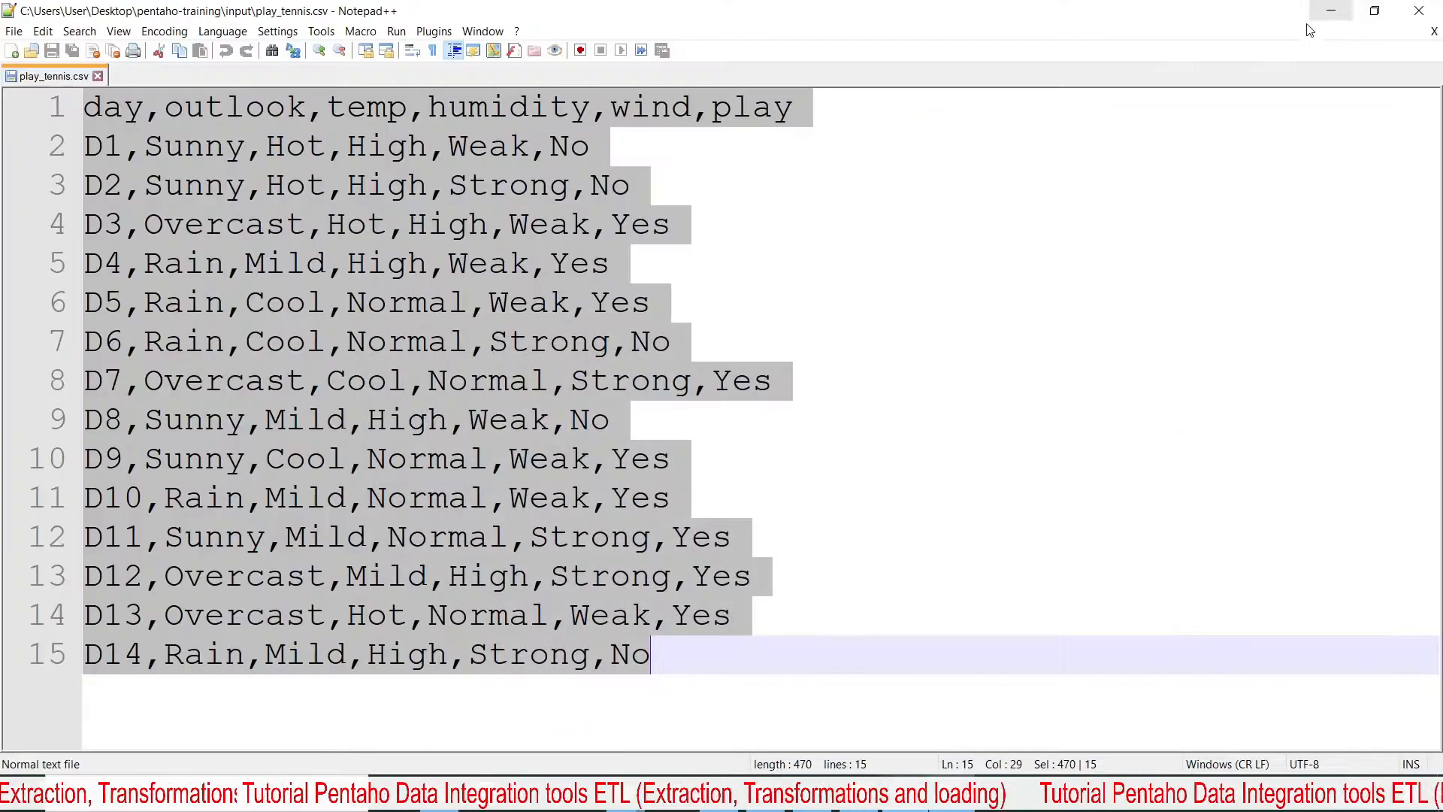
click(1419, 11)
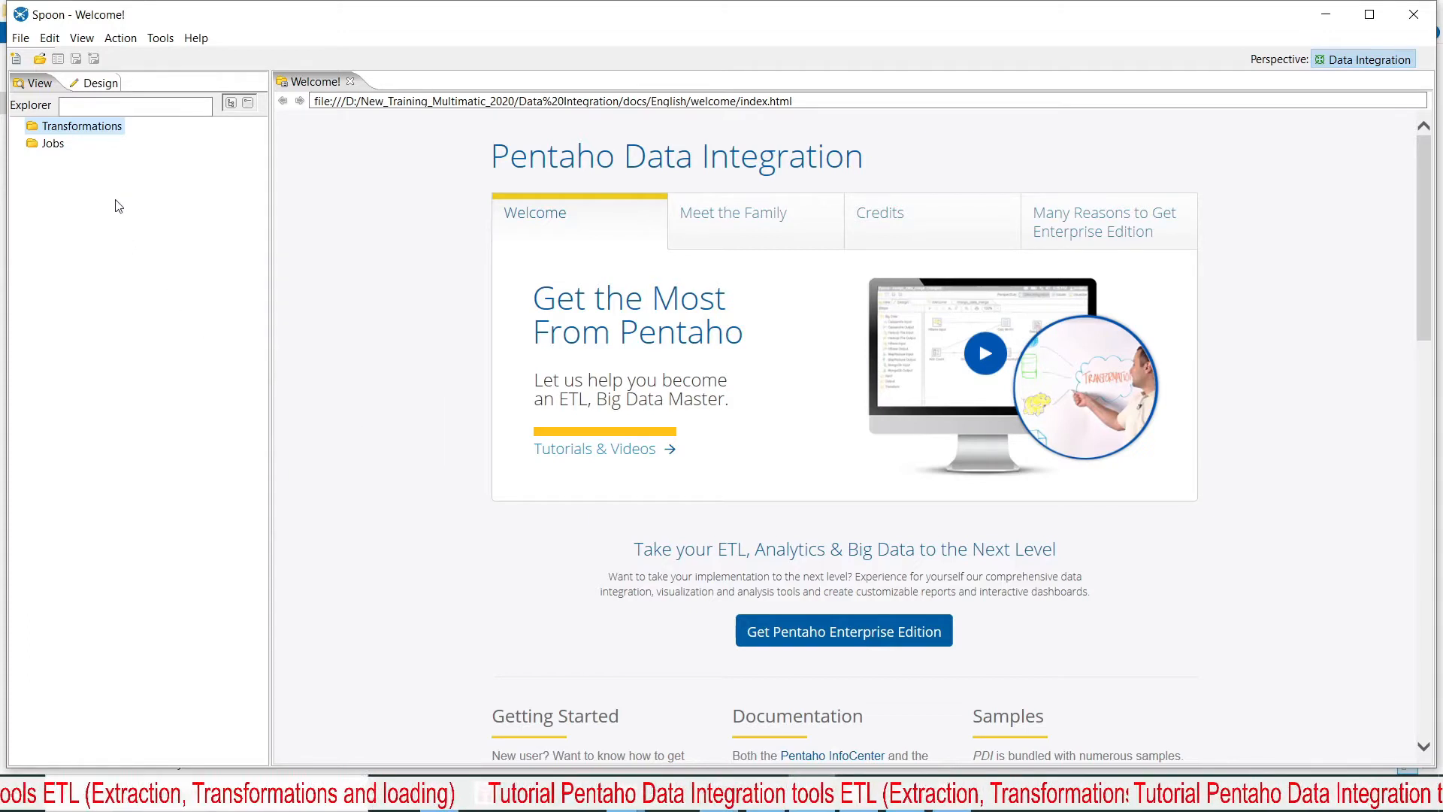
Create a new transformation in Spoon and check the db_pentaho database in SQLyog before returning to Spoon.
right_click(107, 126)
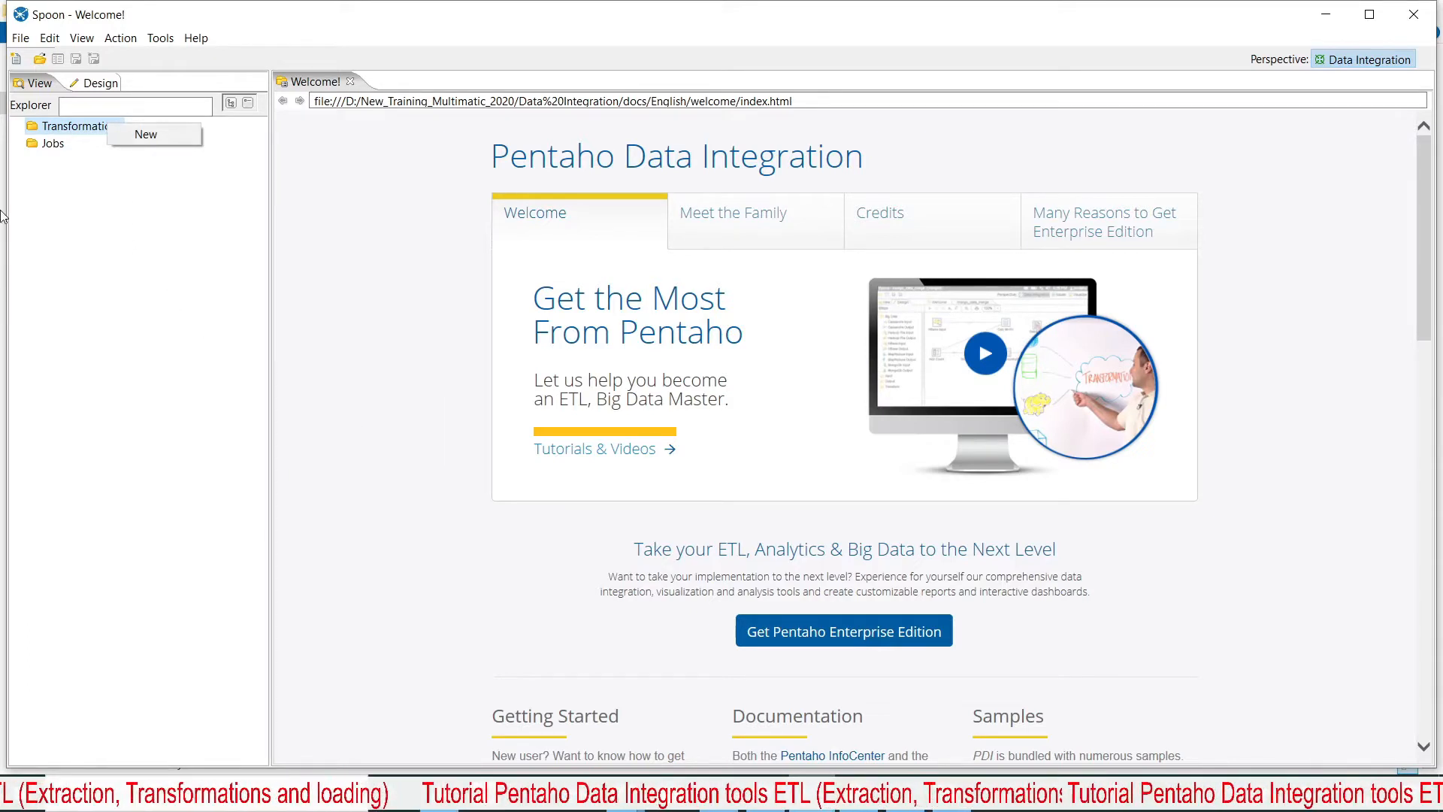
click(167, 133)
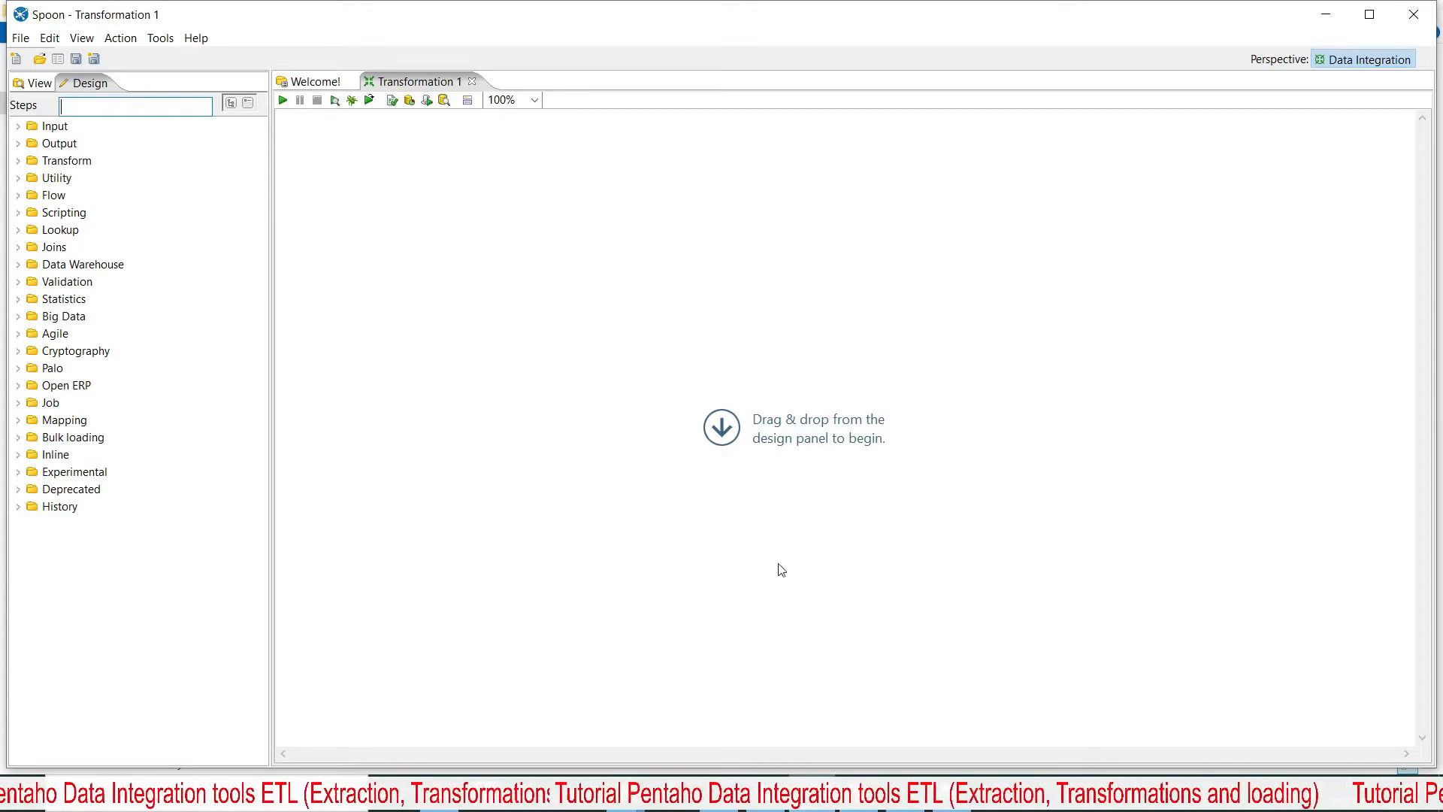
click(904, 806)
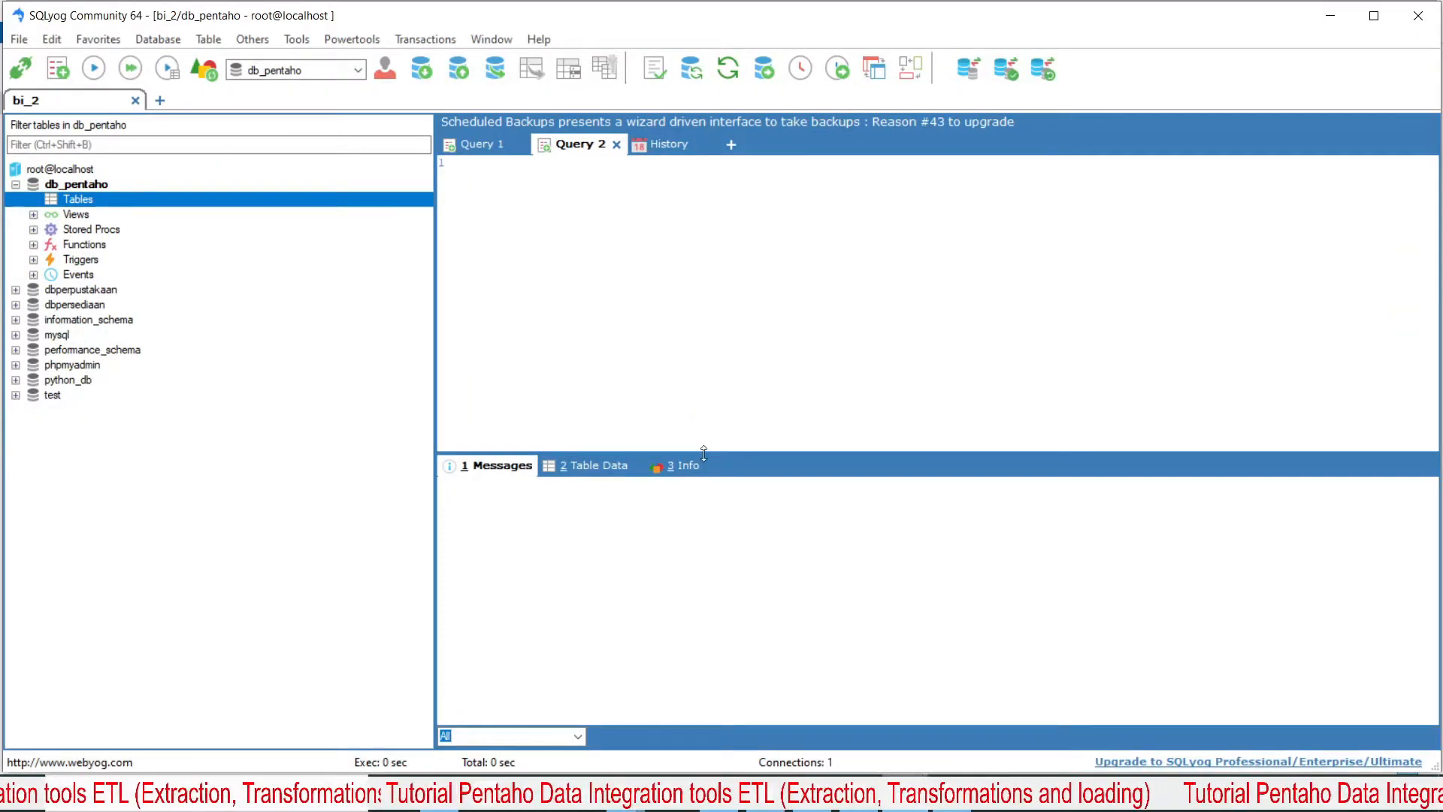
click(840, 809)
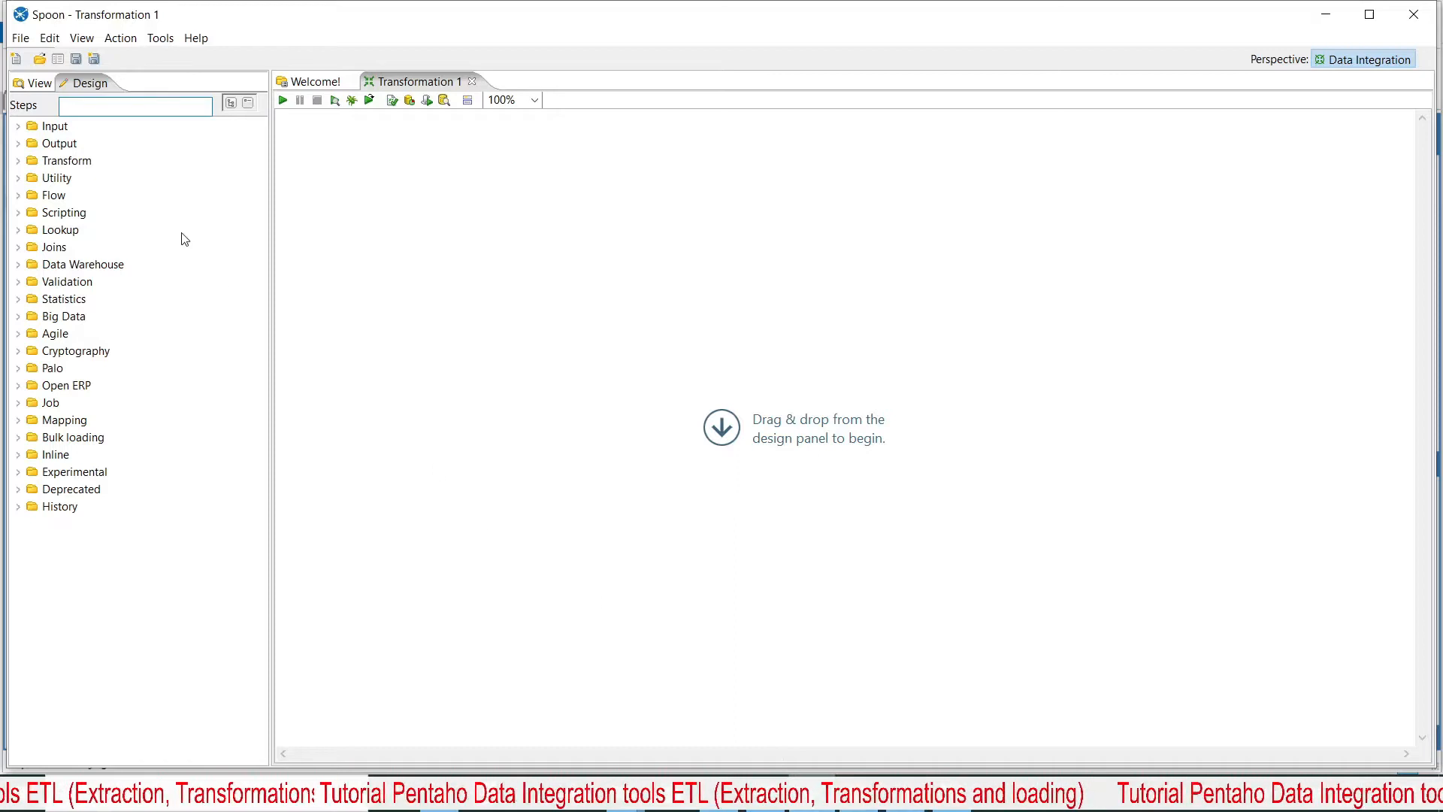
Start a new database connection in Transformation 1 and name it koneksi_db_pentaho.
click(40, 84)
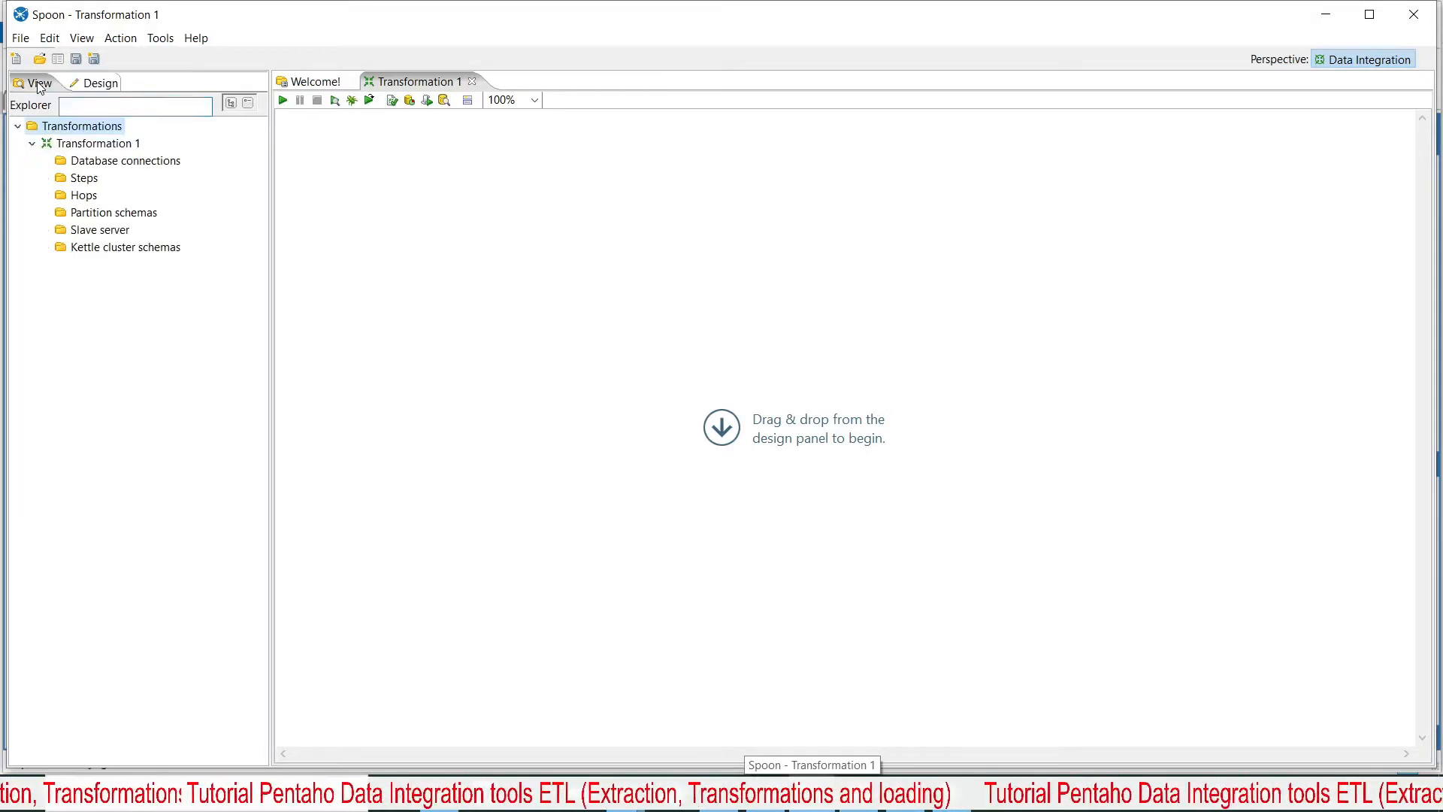
right_click(153, 164)
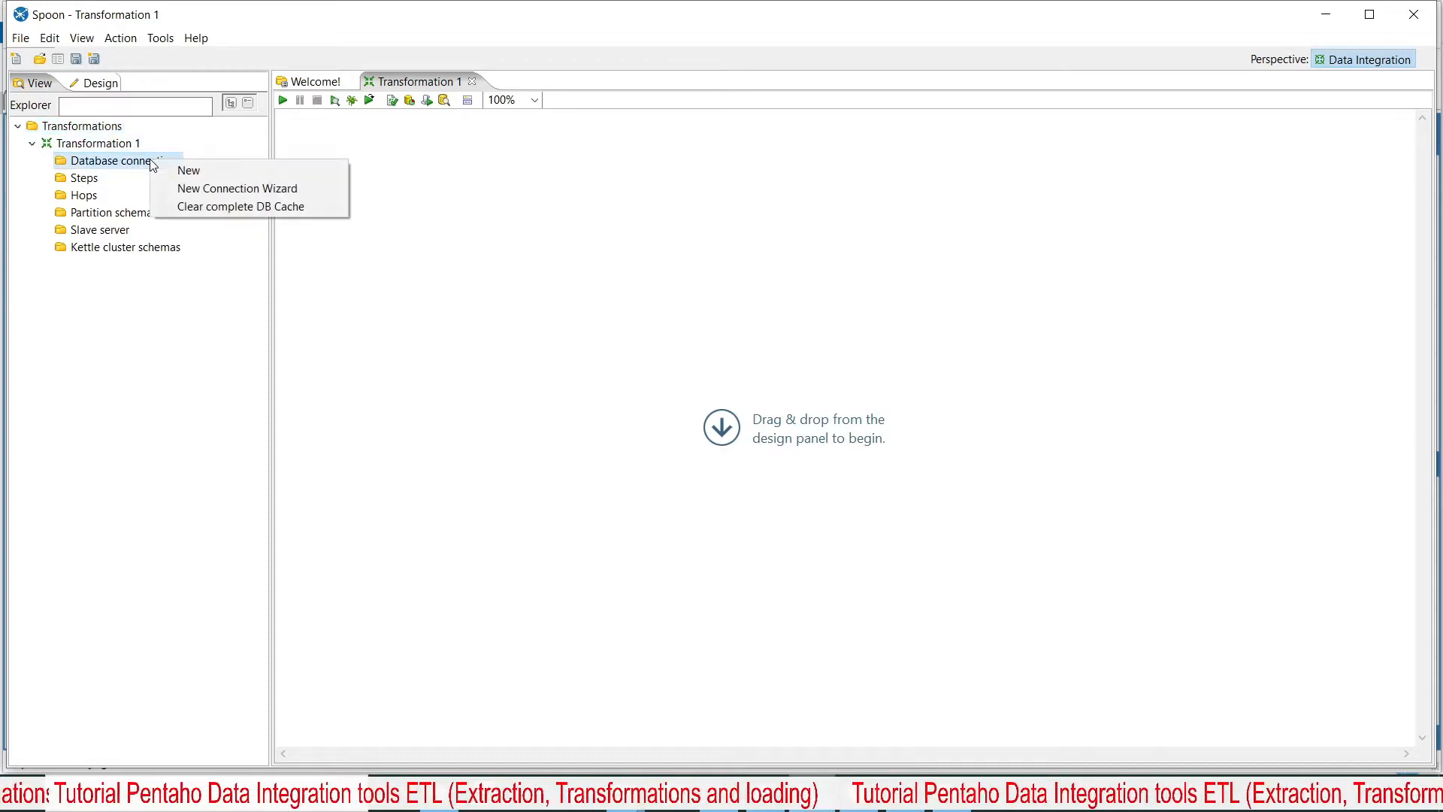
click(206, 170)
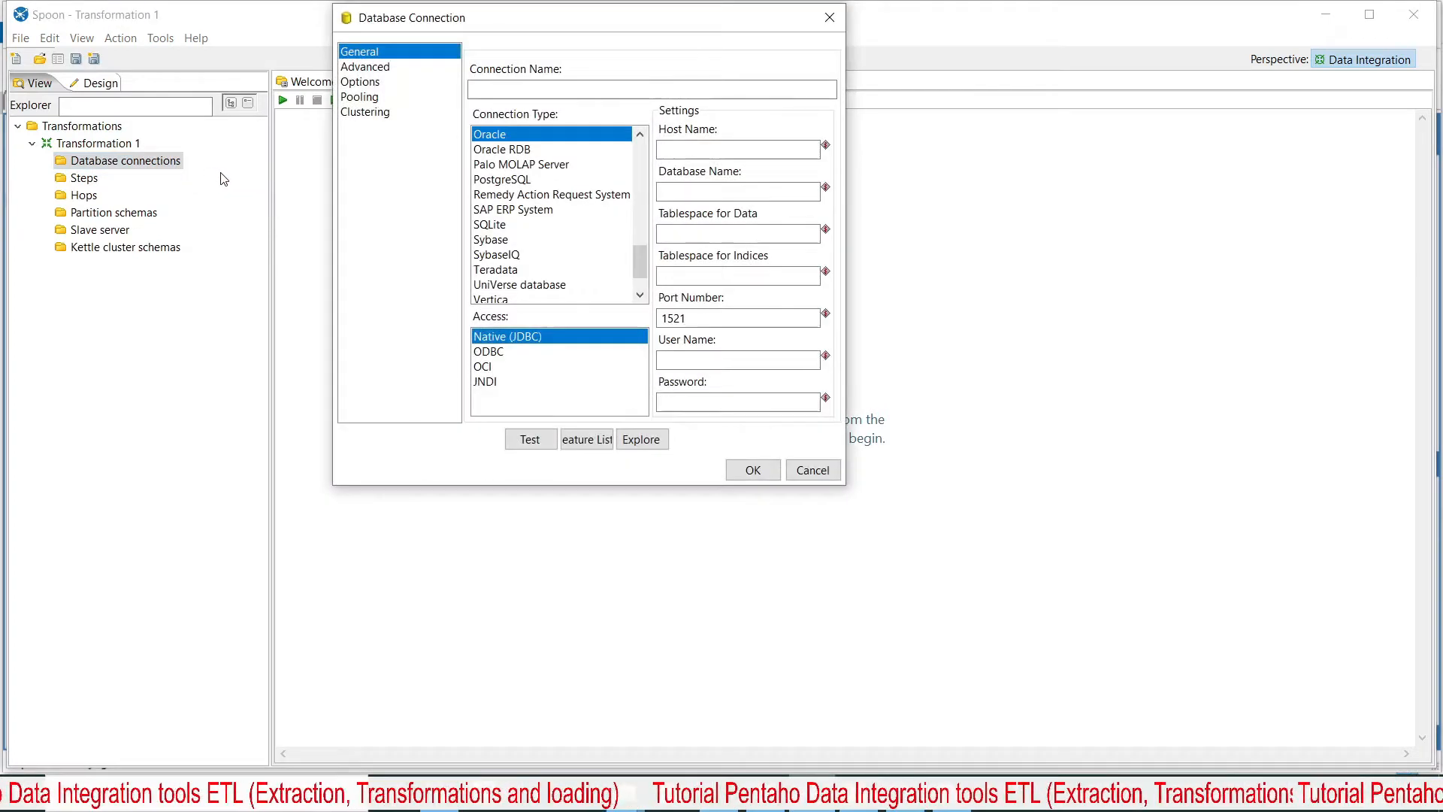
drag(524, 17, 581, 181)
click(624, 247)
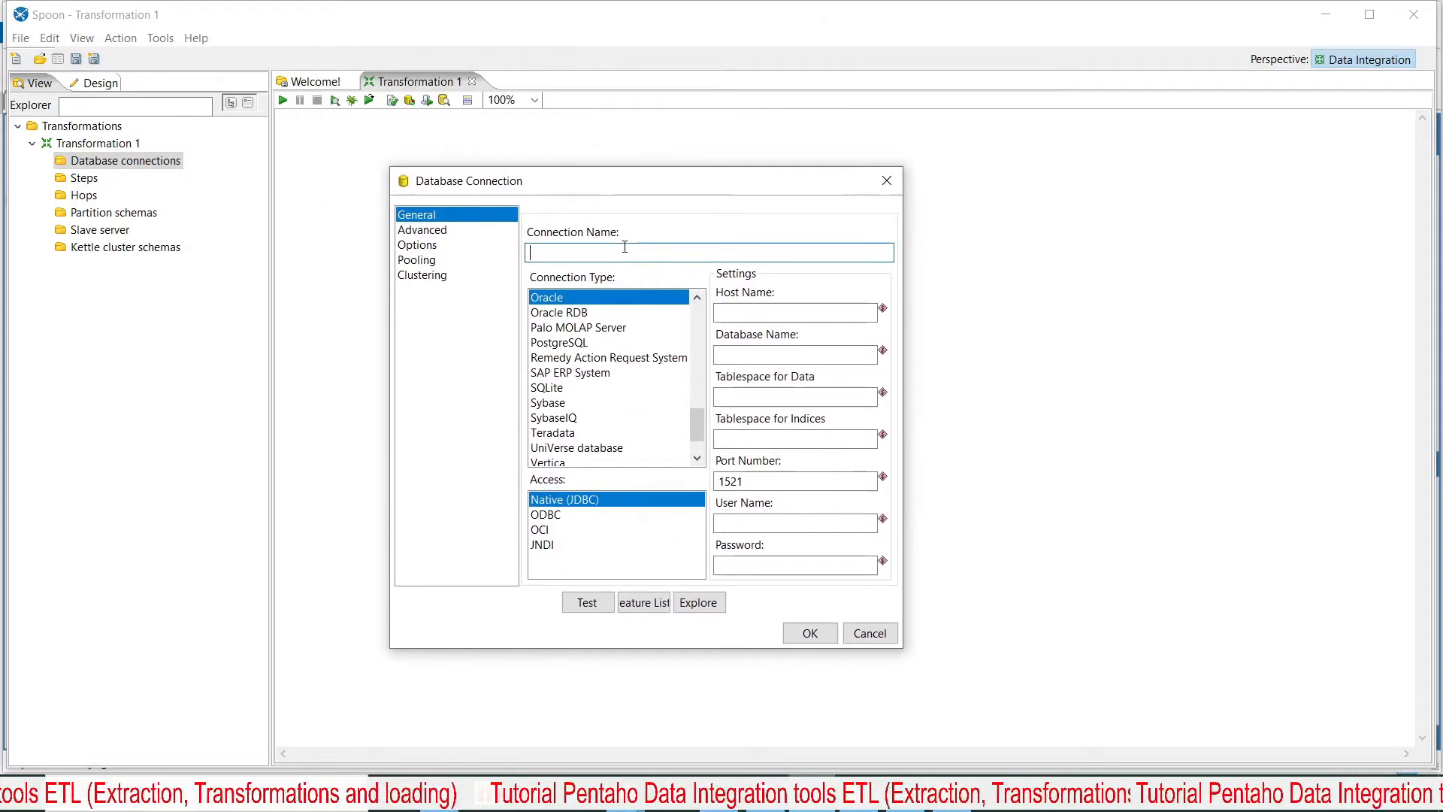
text(koneksi)
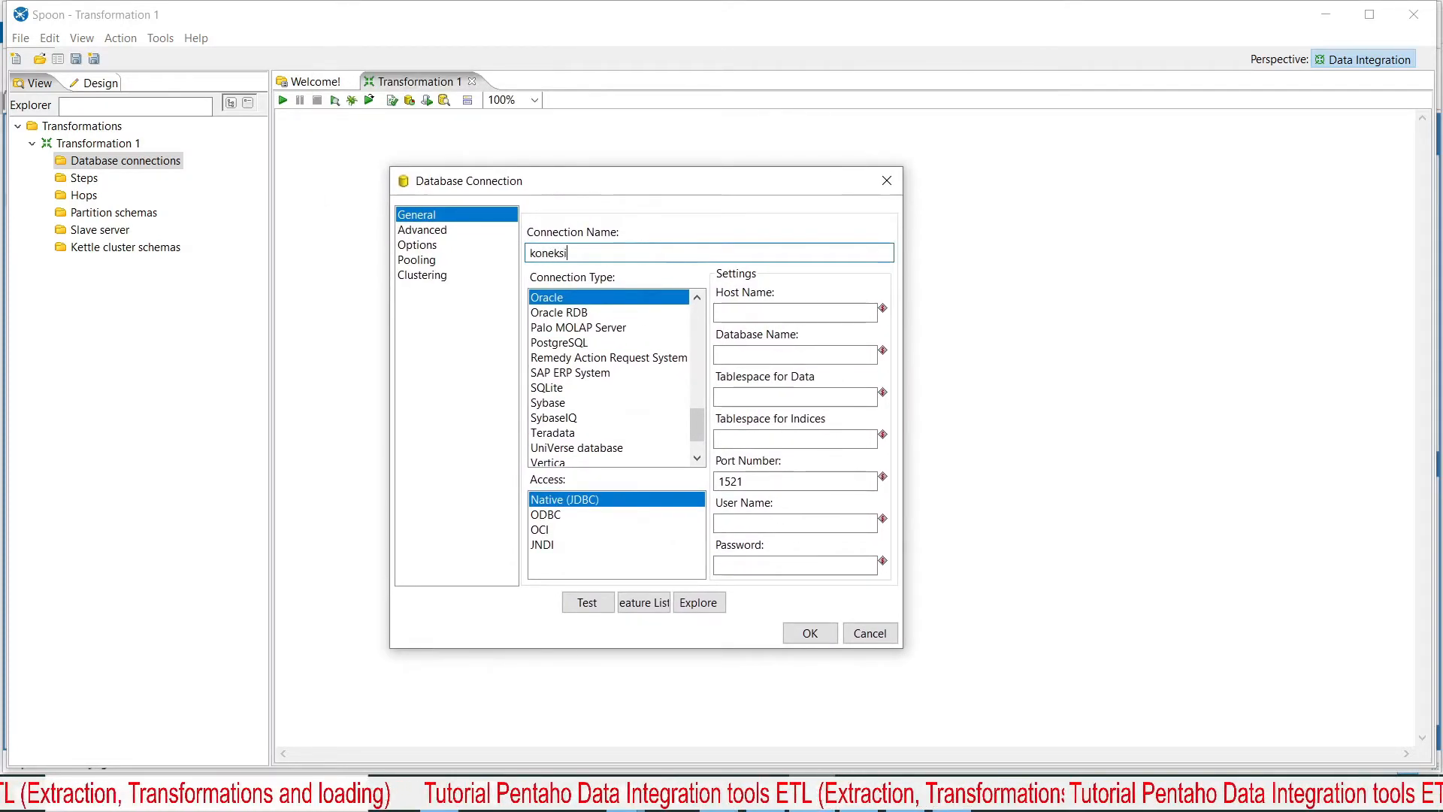
text(_db_pentaho)
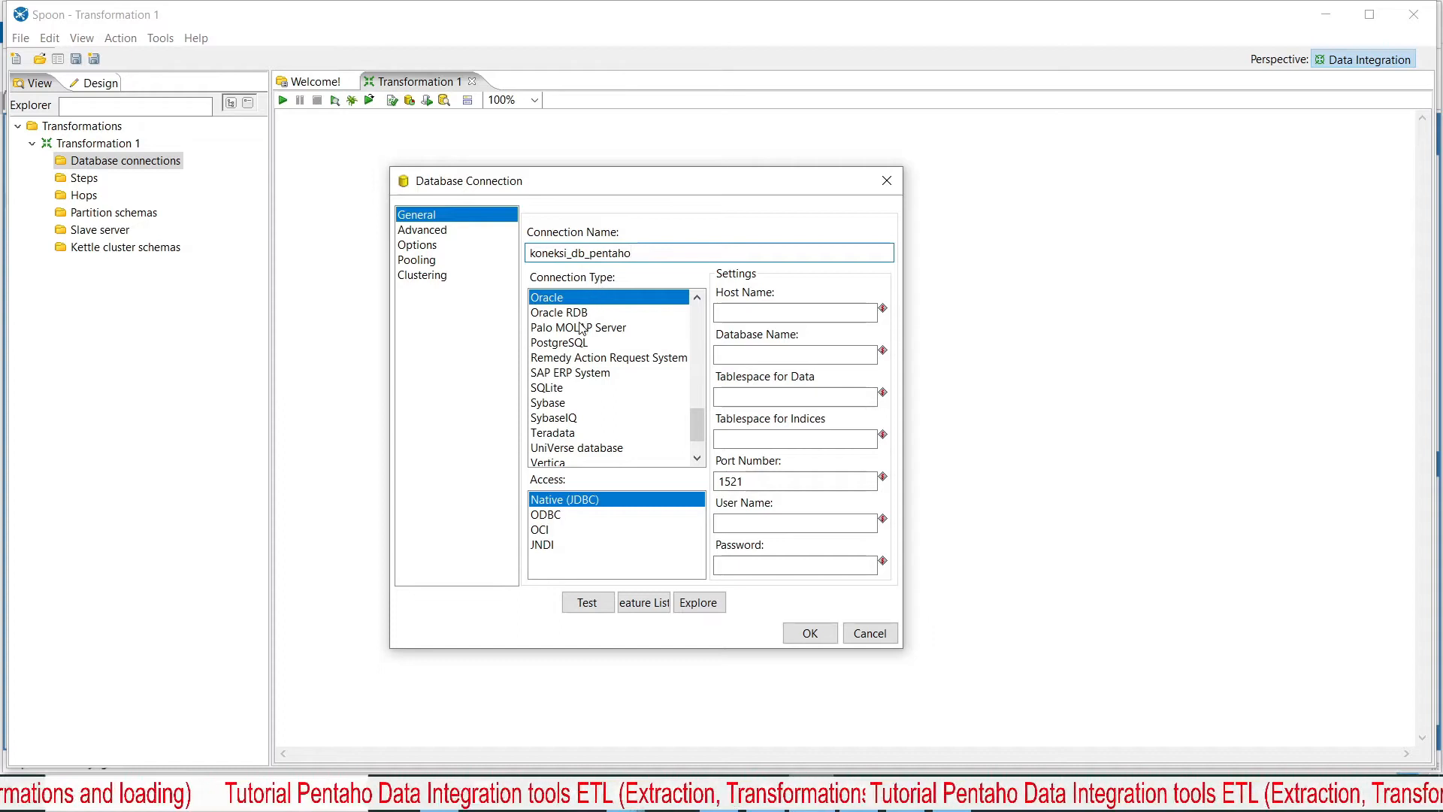
Set the connection type to MySQL with host localhost, database db_pentaho and user name root.
scroll(605, 386, down, 1)
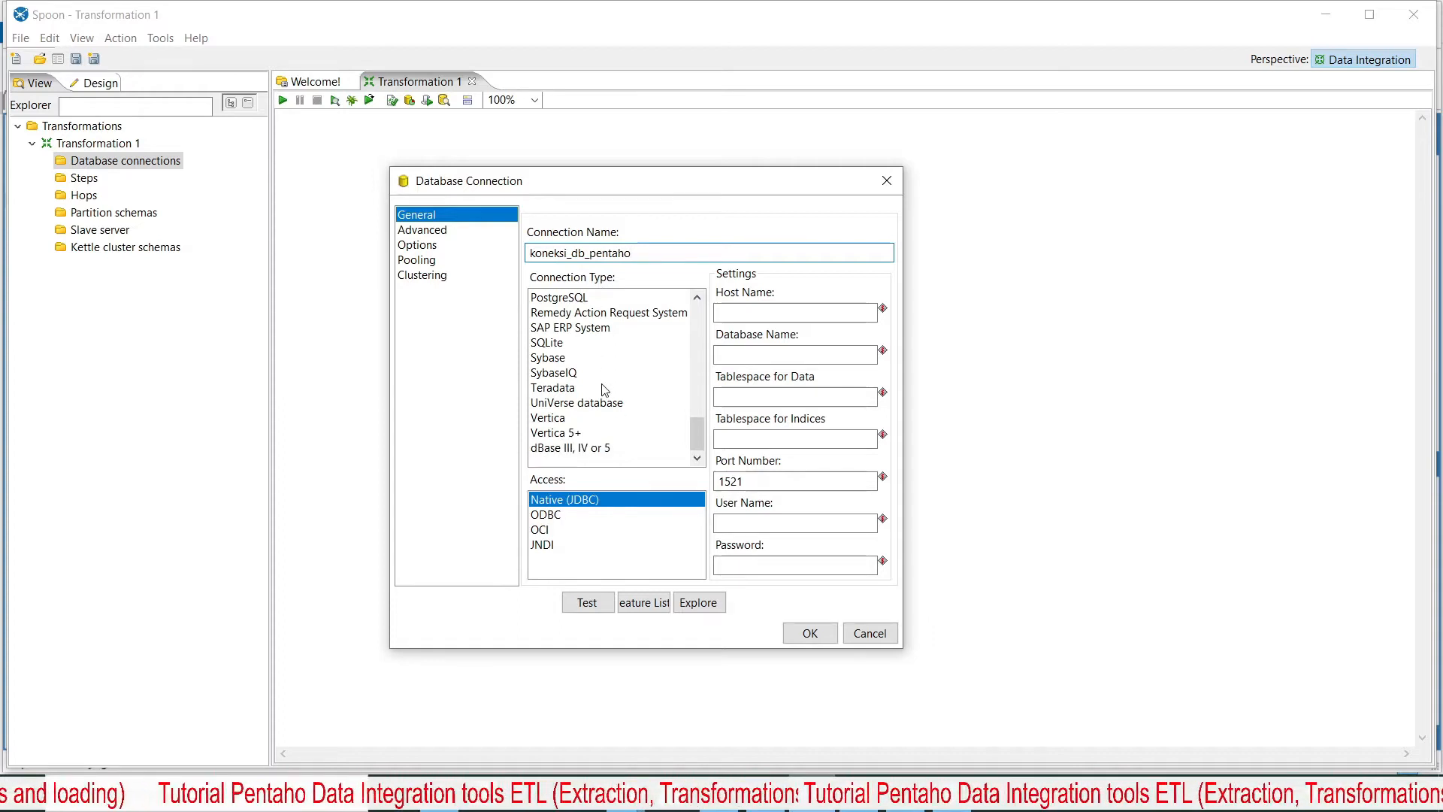
scroll(605, 389, up, 4)
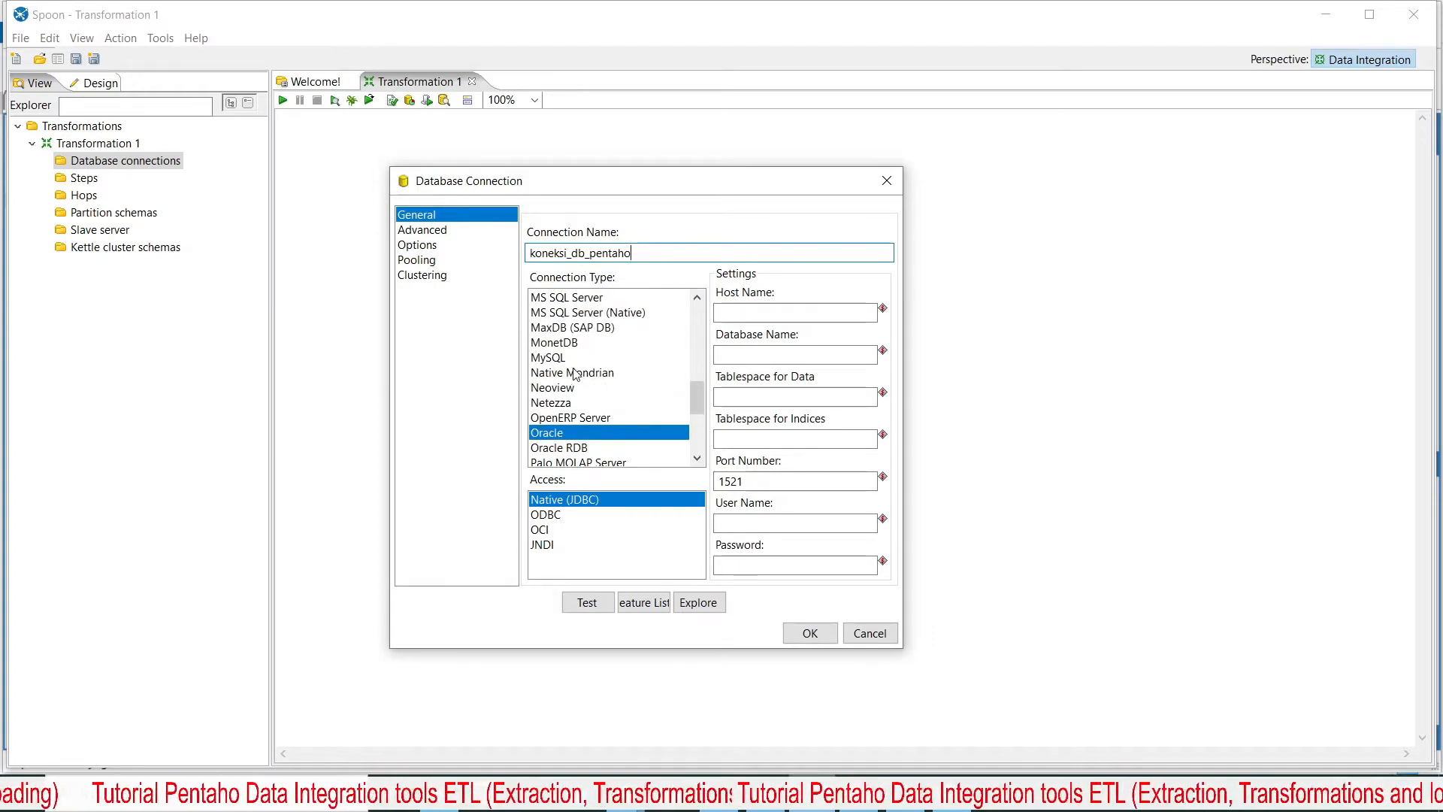
click(585, 359)
click(735, 314)
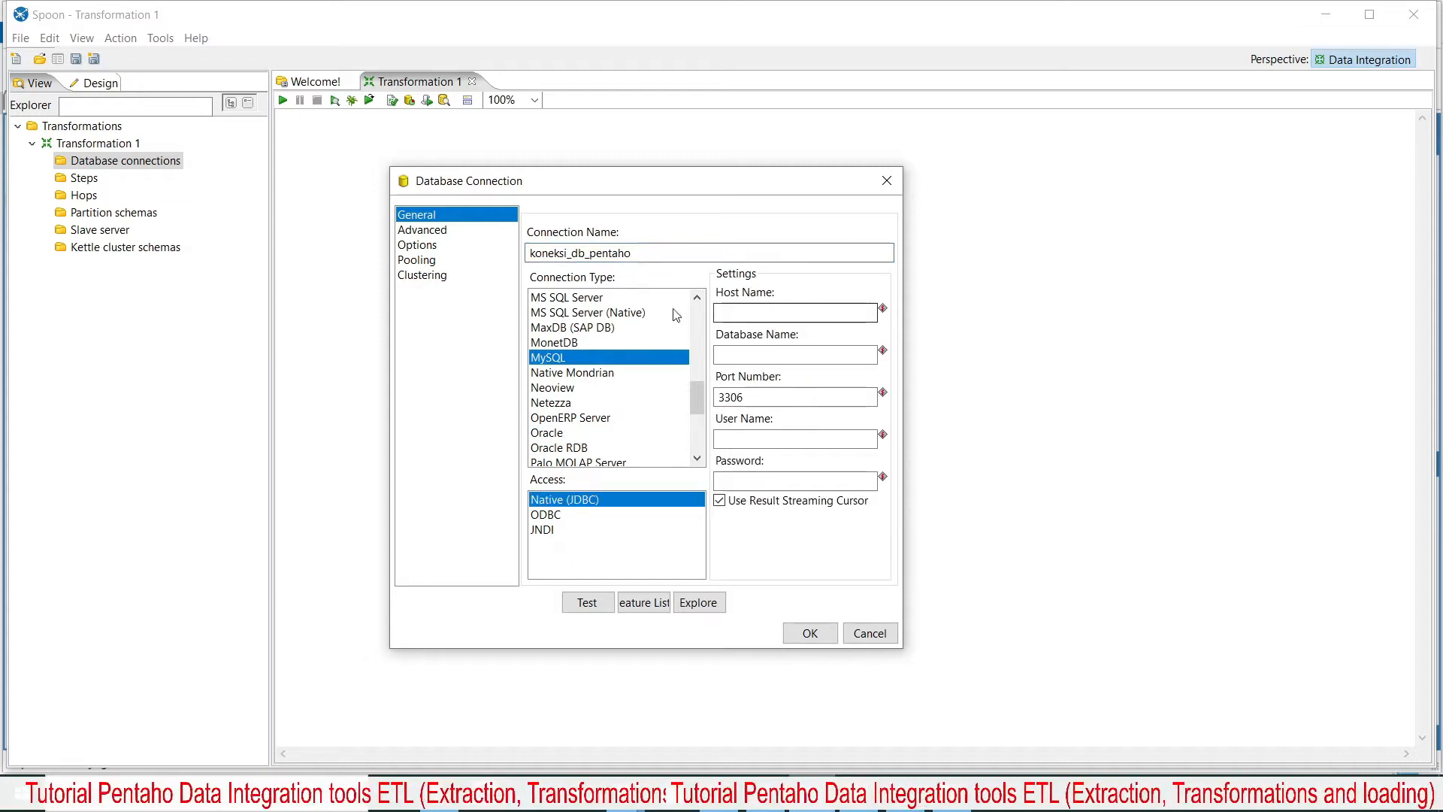
text(localhost)
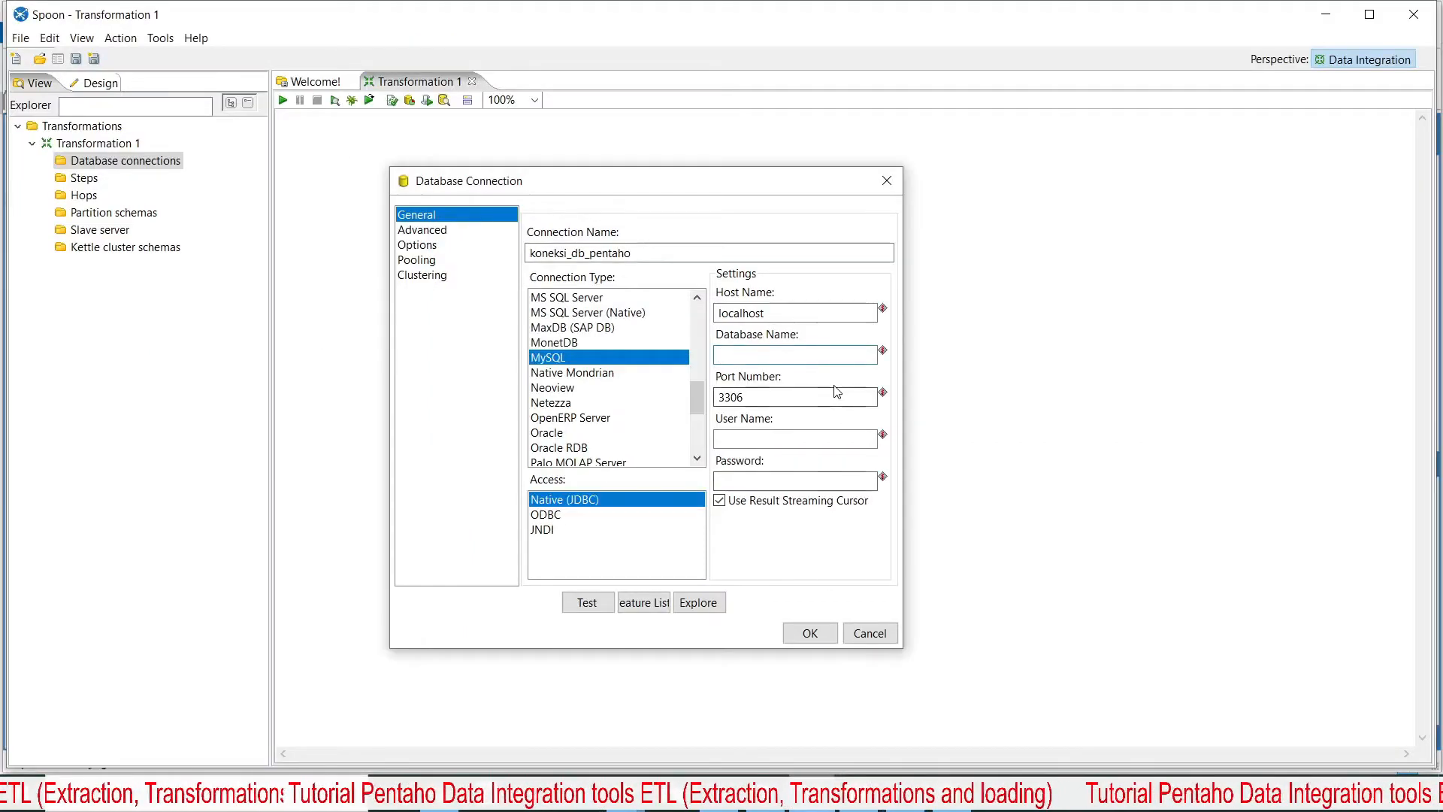
text(db)
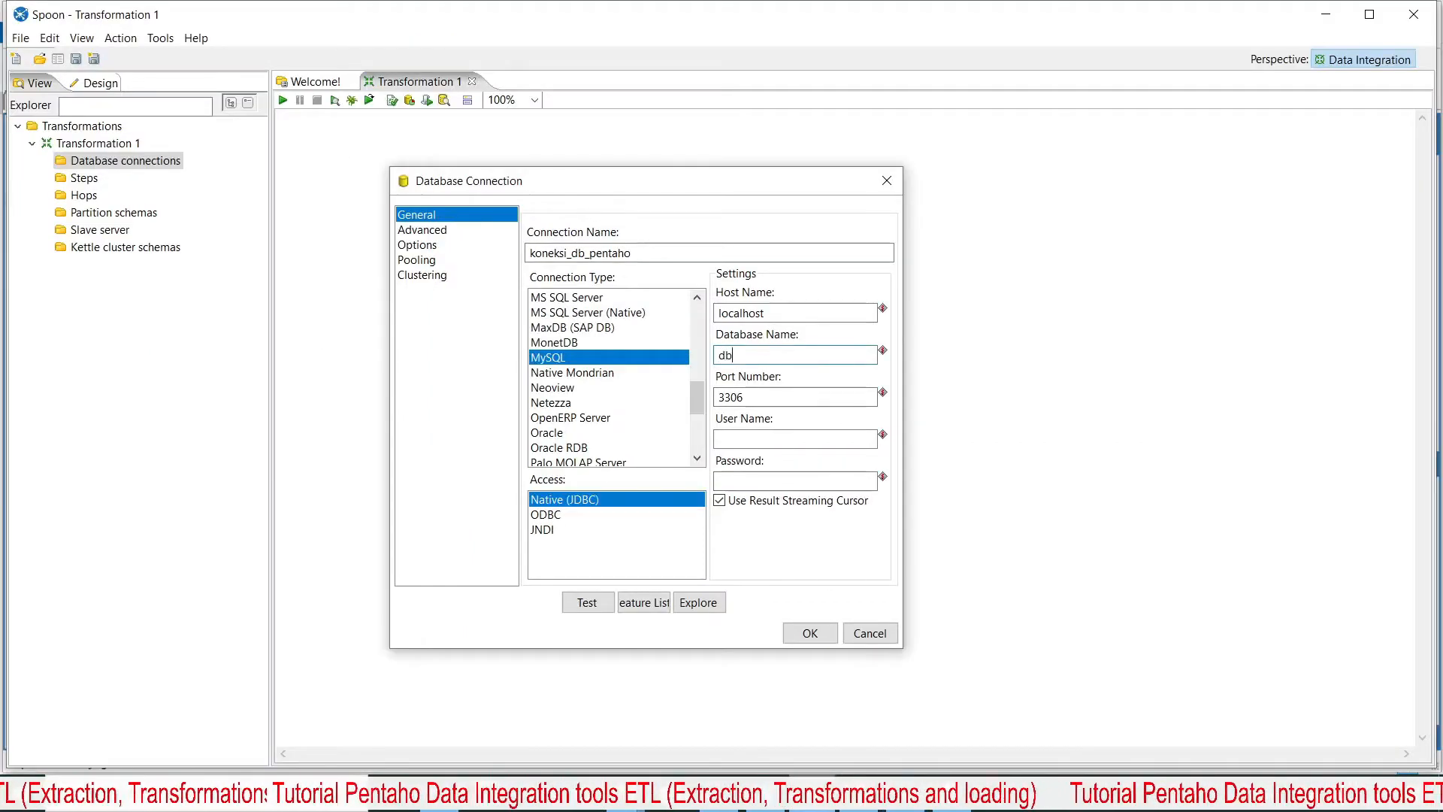
text(_pentaho)
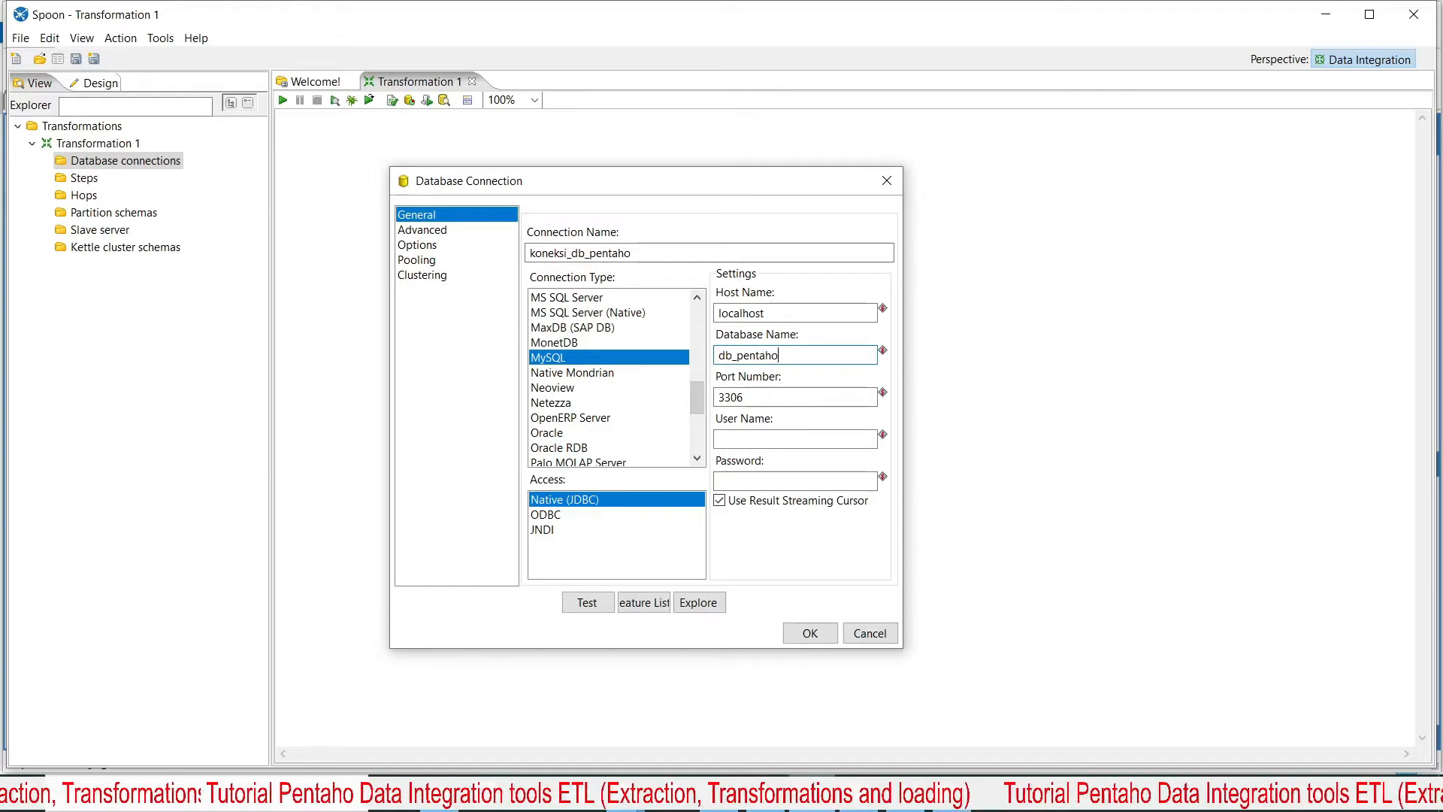
click(849, 438)
text(root)
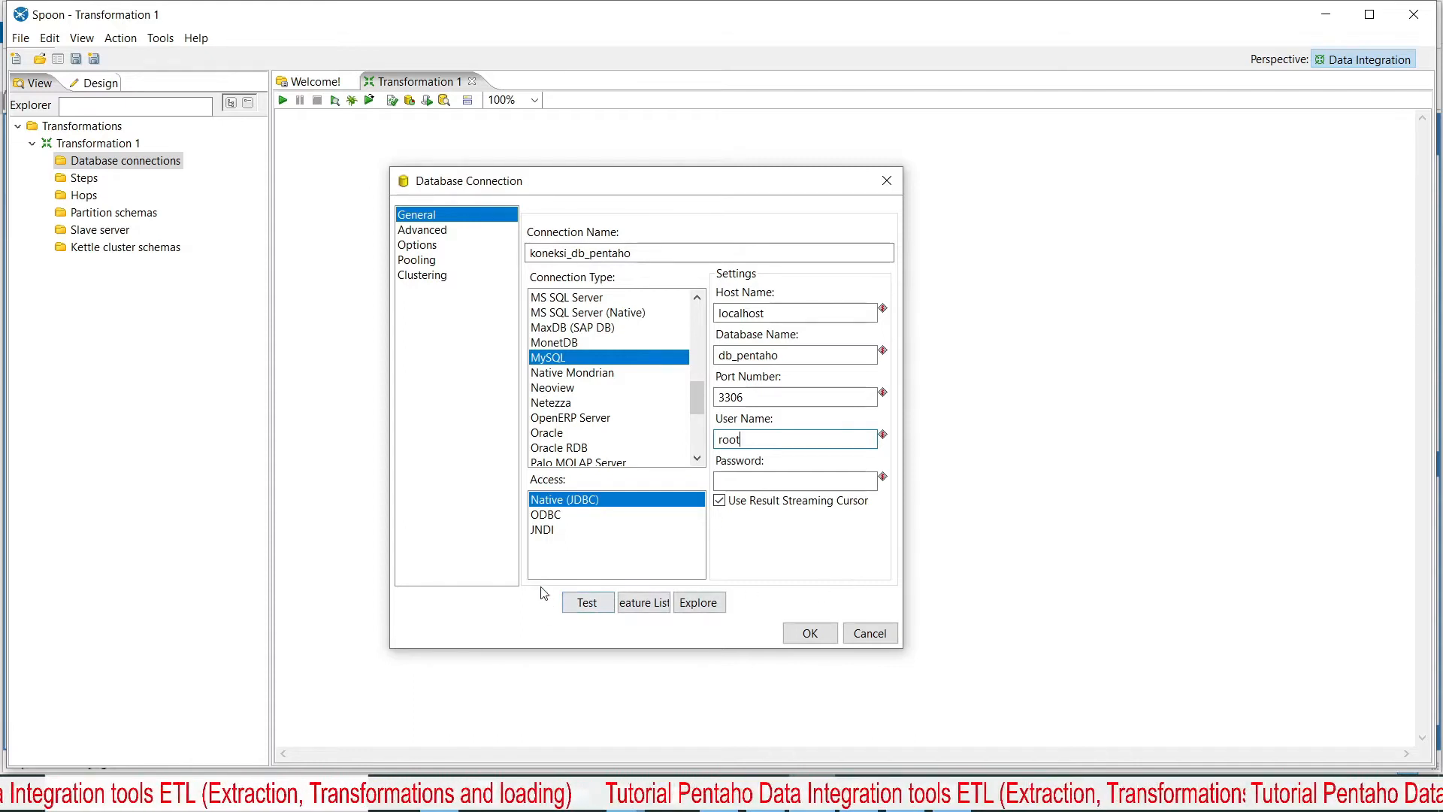
Test the koneksi_db_pentaho connection, save it, and select it under the transformation's database connections.
click(584, 606)
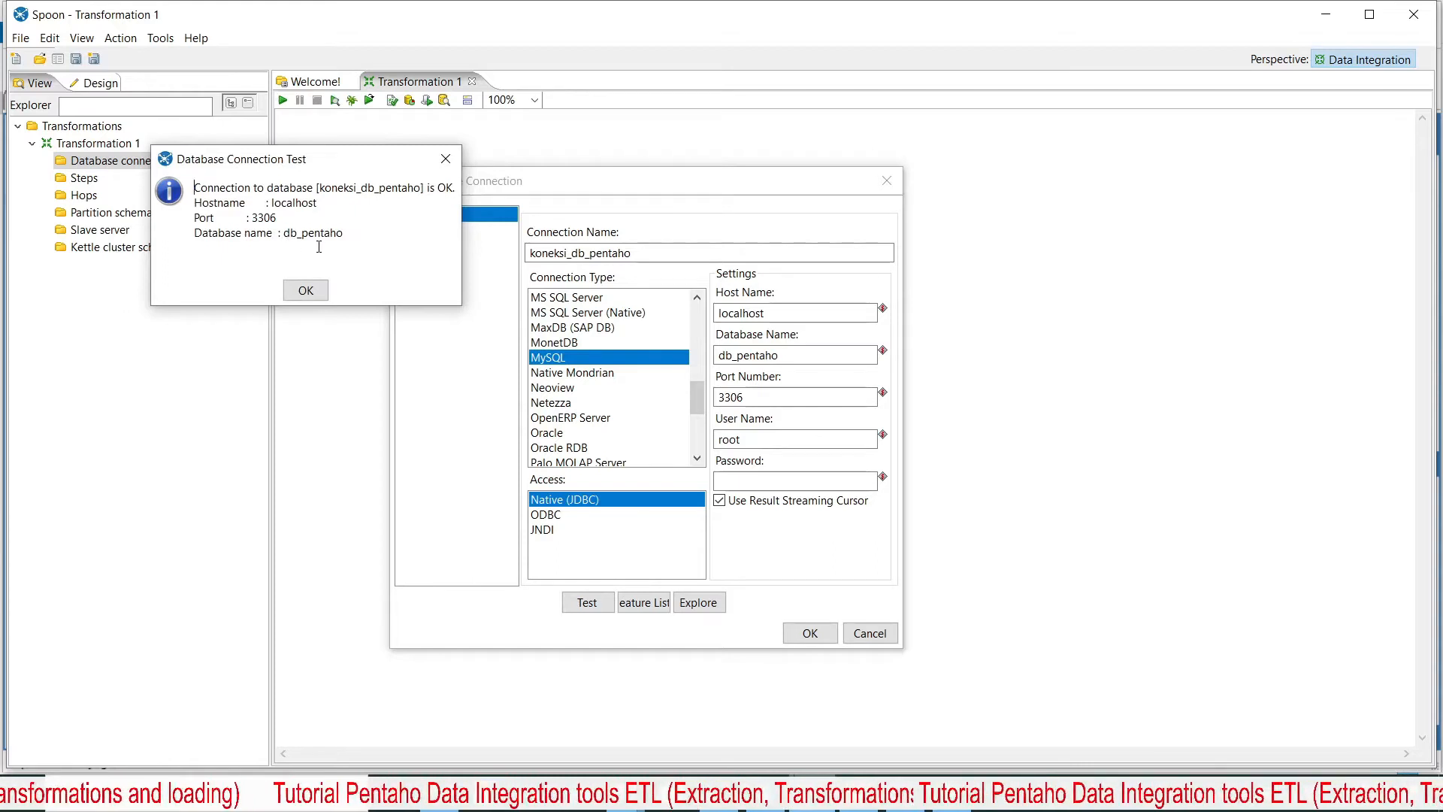
click(307, 290)
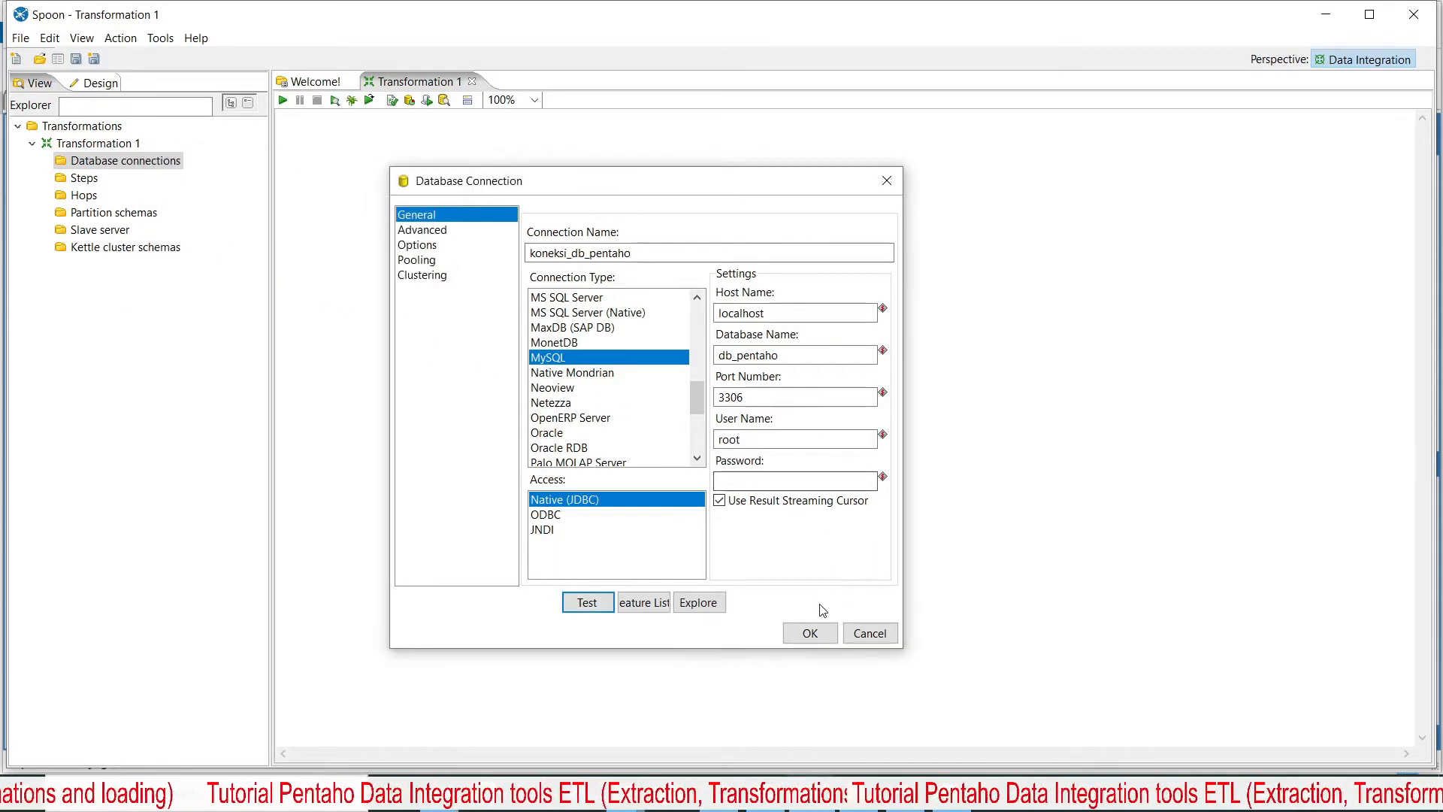
click(810, 633)
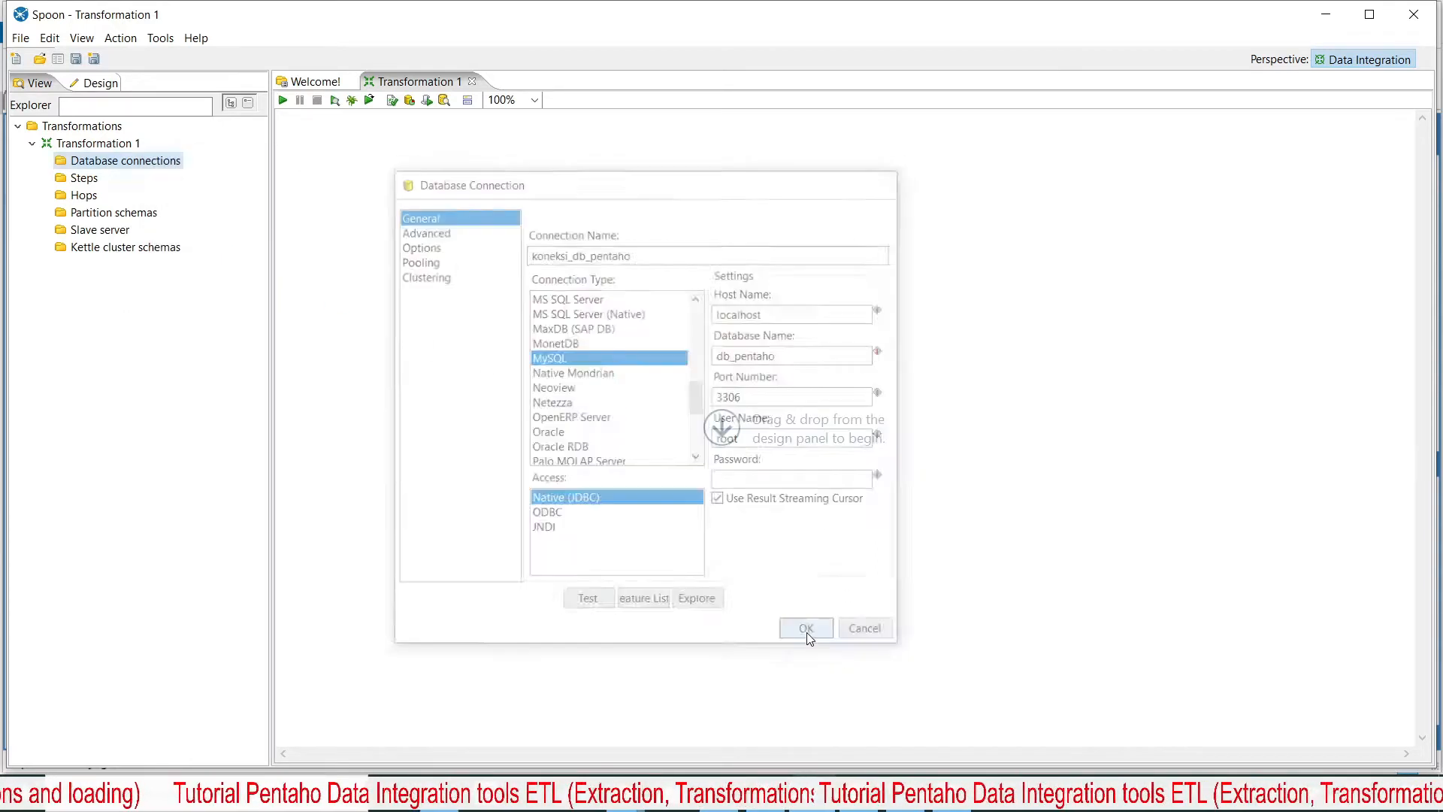
click(46, 161)
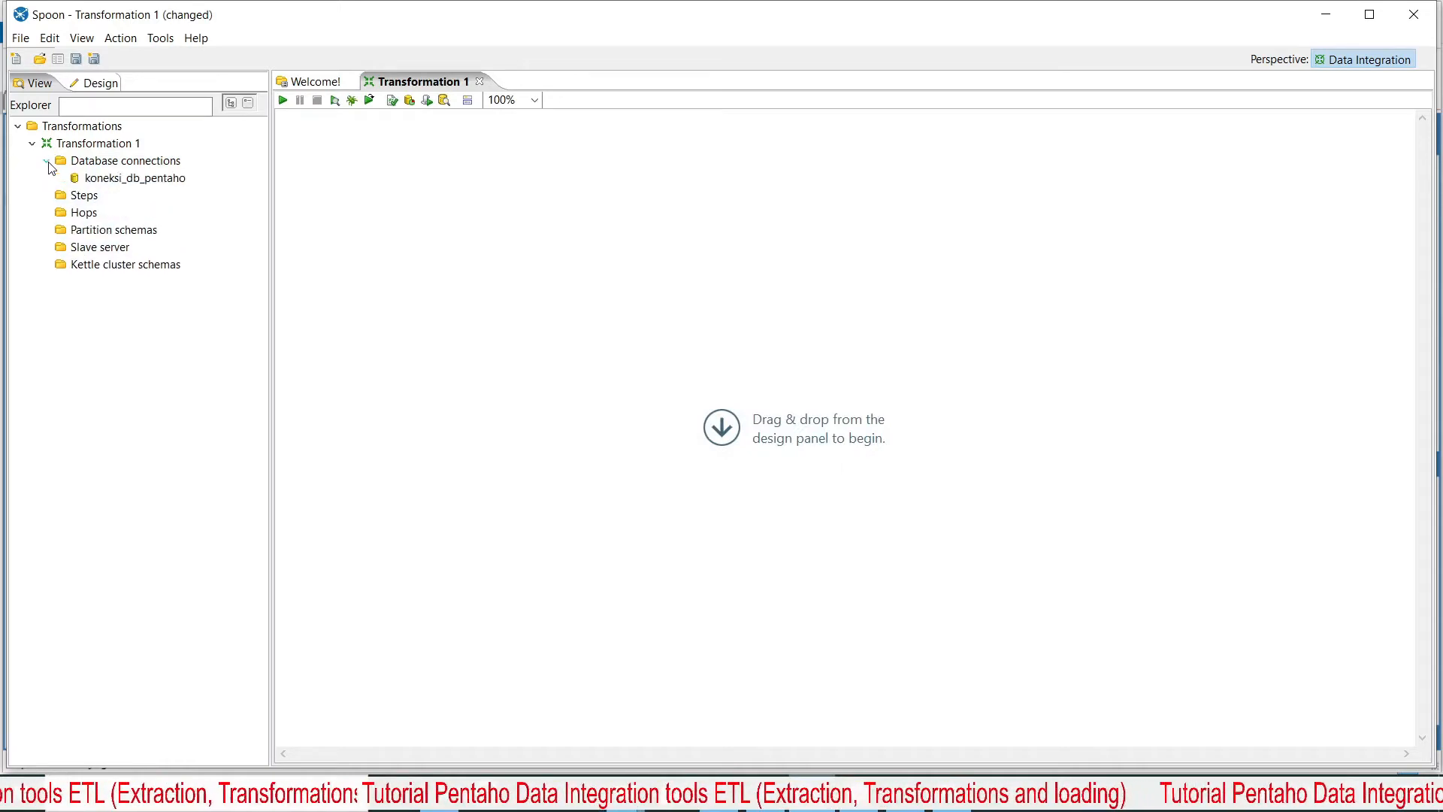
click(154, 181)
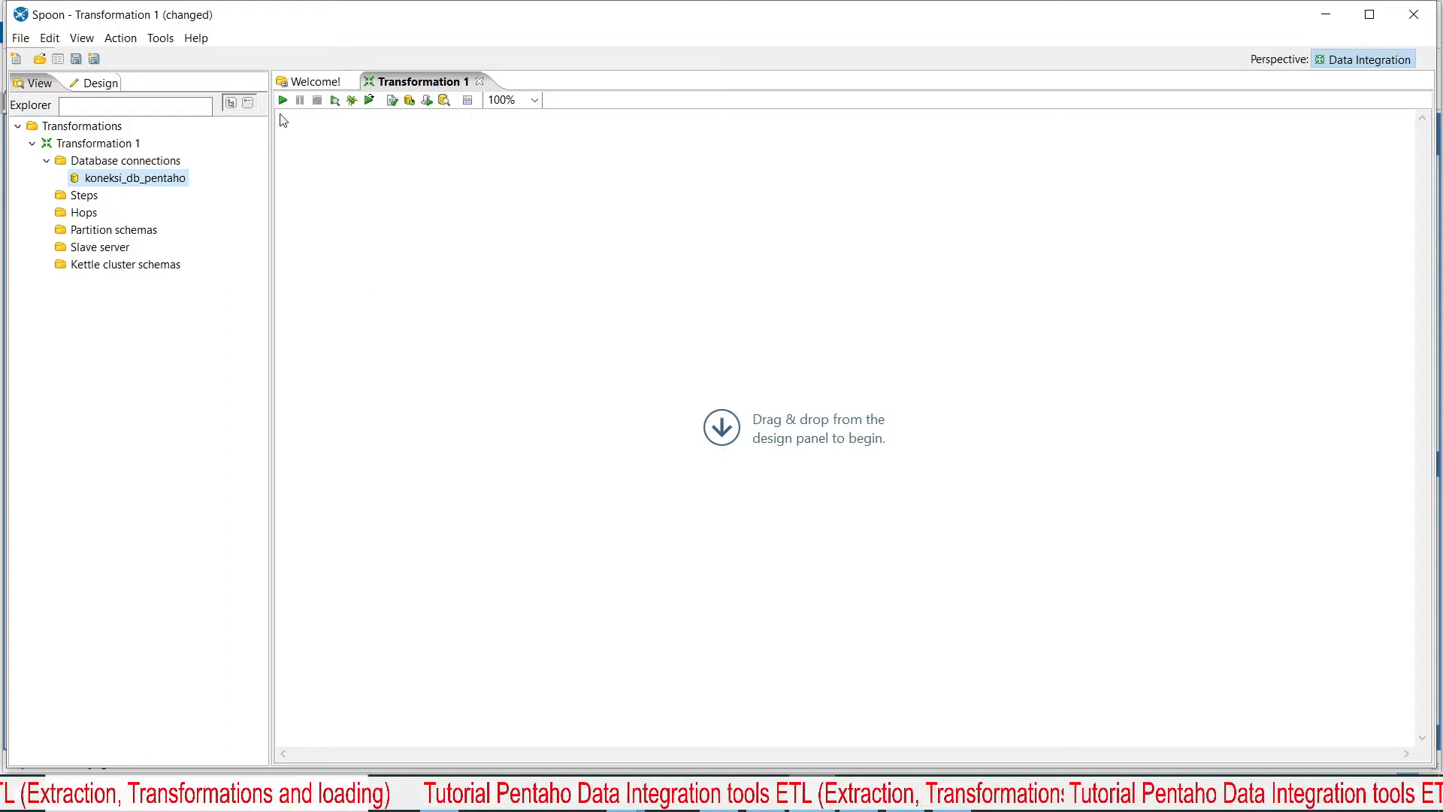
Add a CSV file input step from the Input category to the transformation canvas.
click(106, 82)
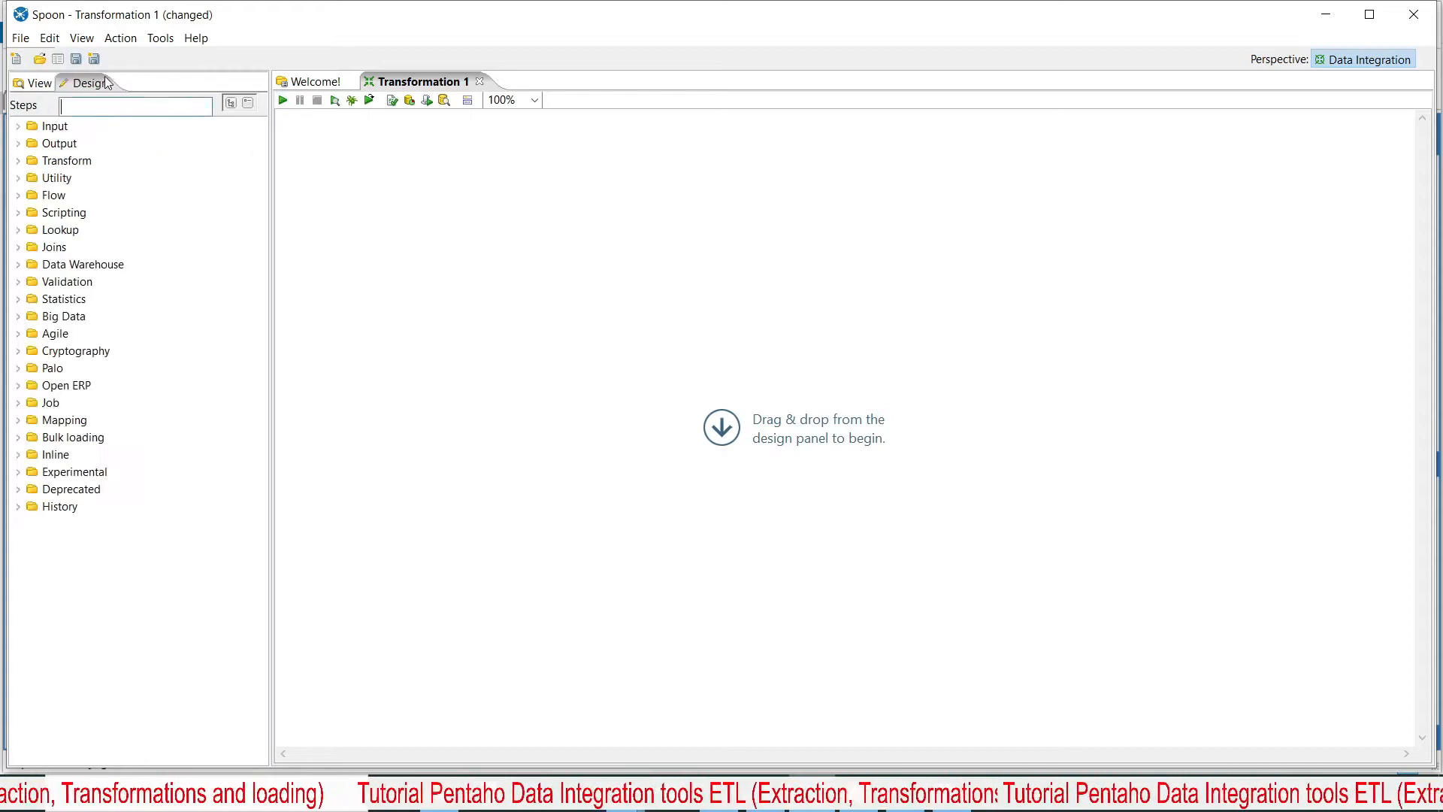
click(55, 126)
click(17, 126)
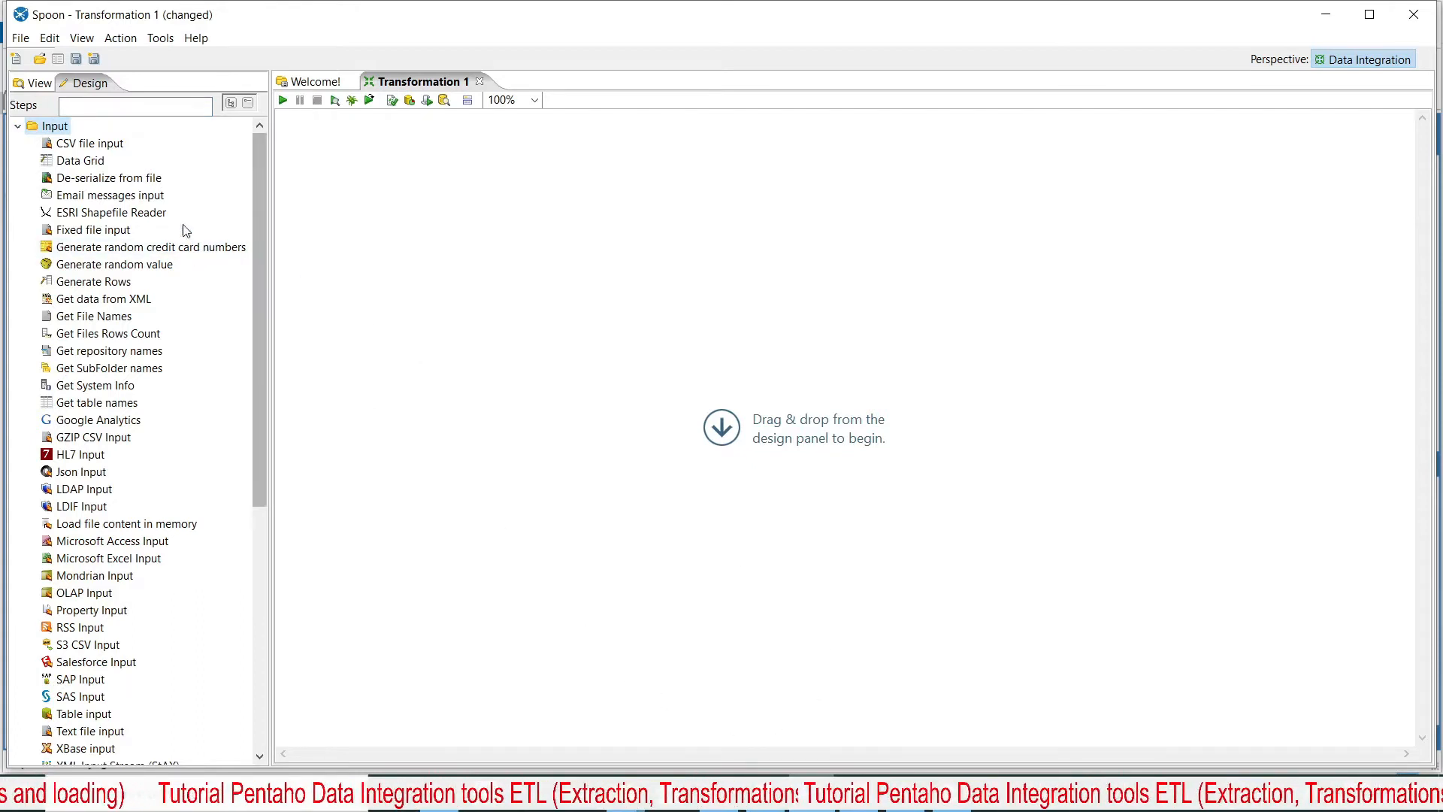
drag(94, 148, 526, 291)
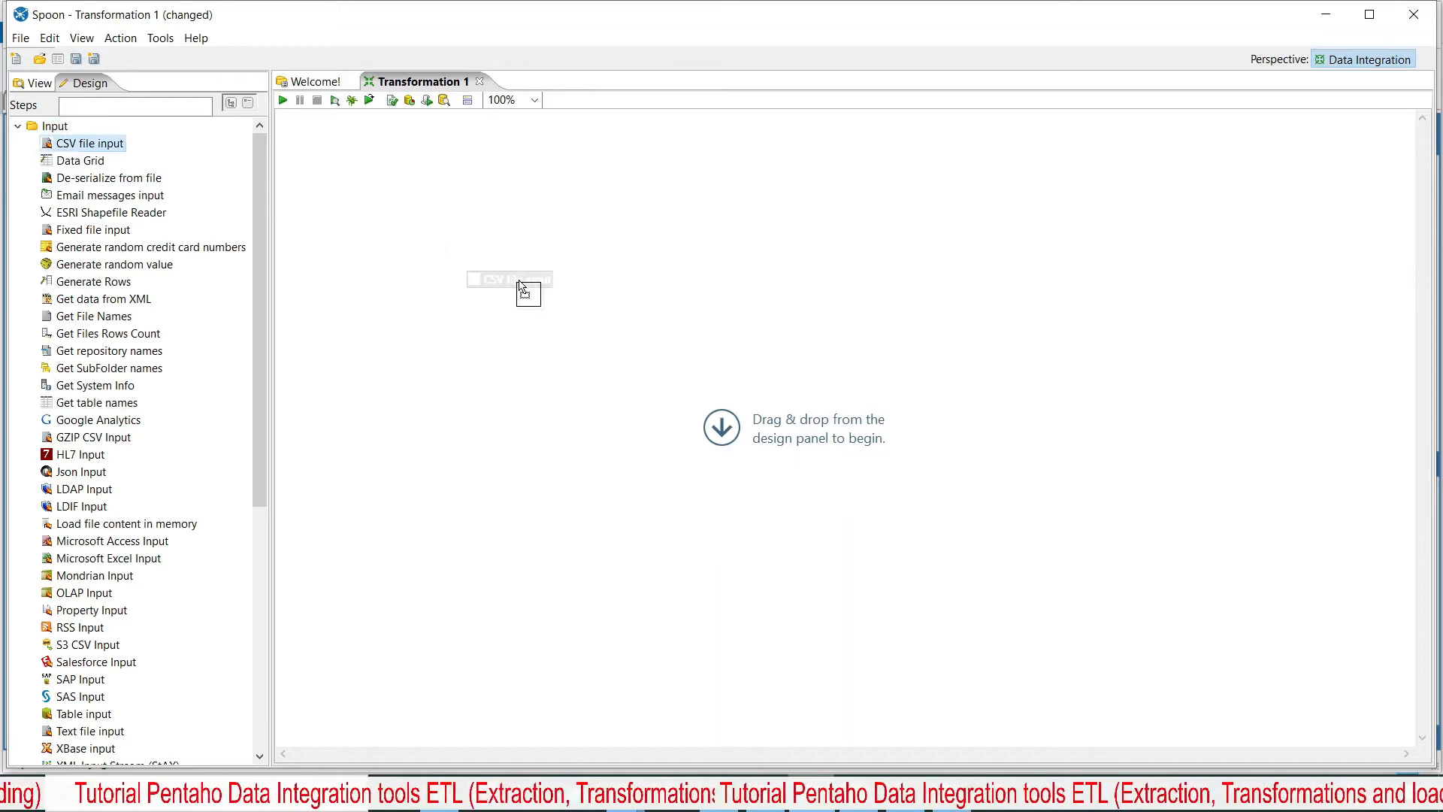
Add a Table output step from the Output category to the right of the CSV file input and align the two.
click(21, 132)
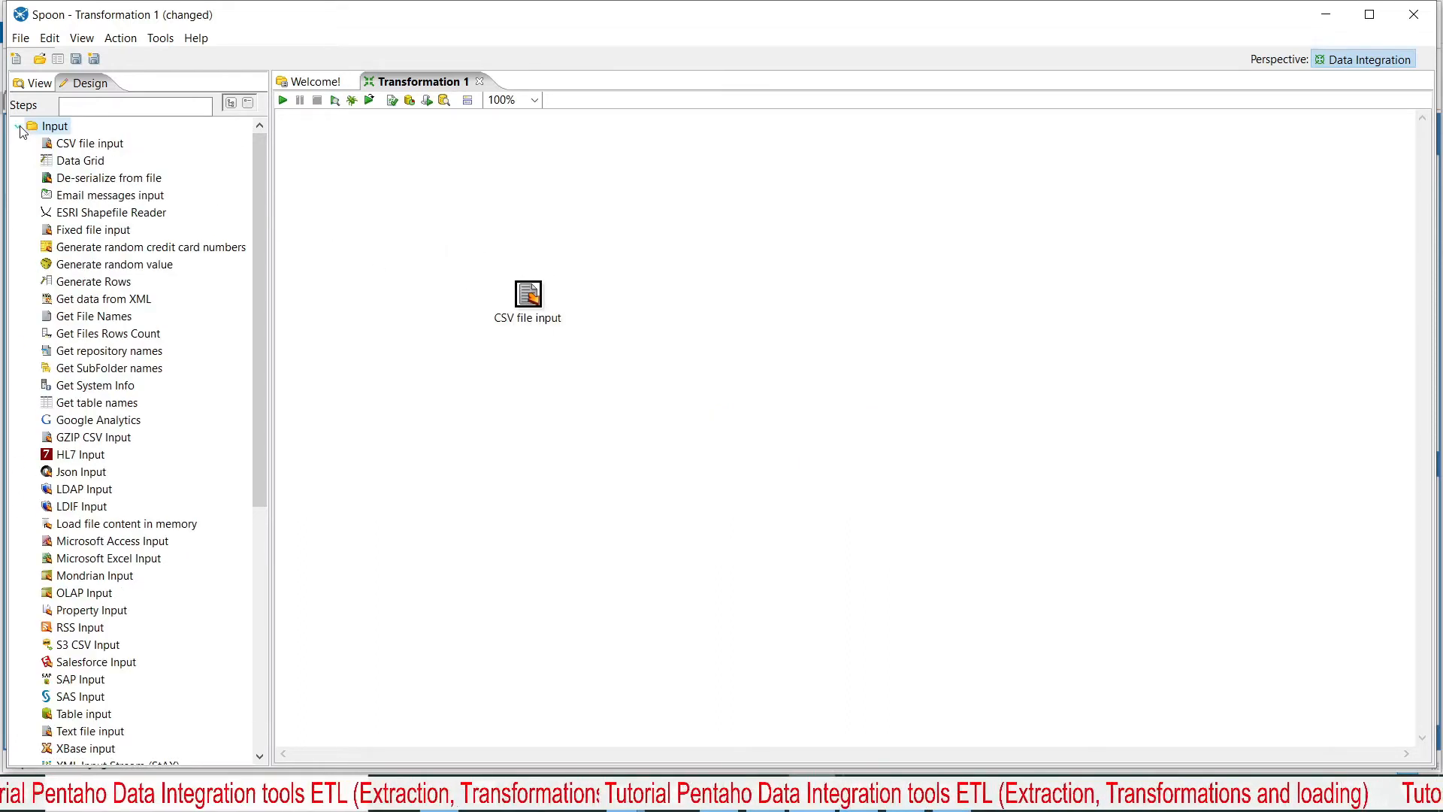
click(20, 130)
click(18, 143)
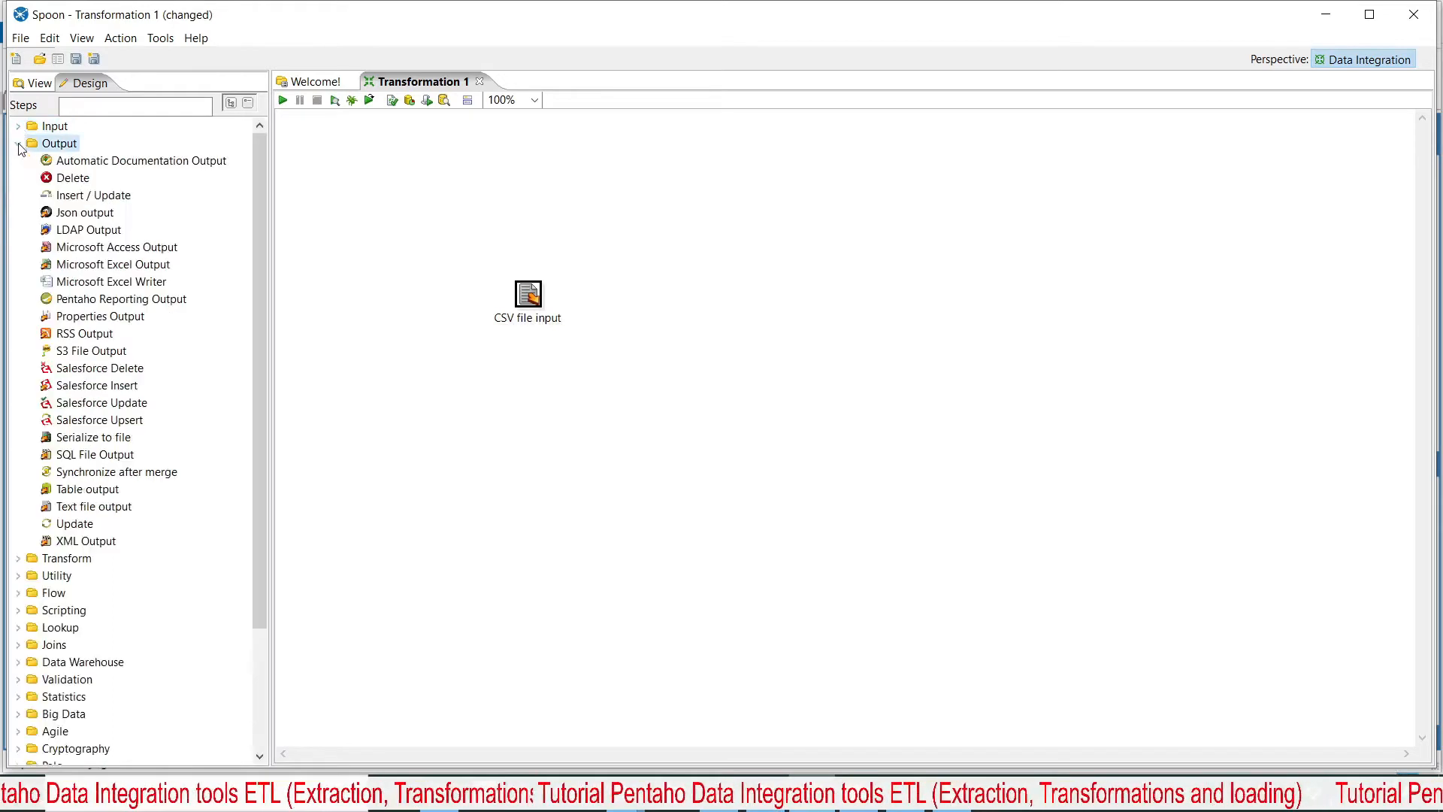
drag(90, 496, 892, 290)
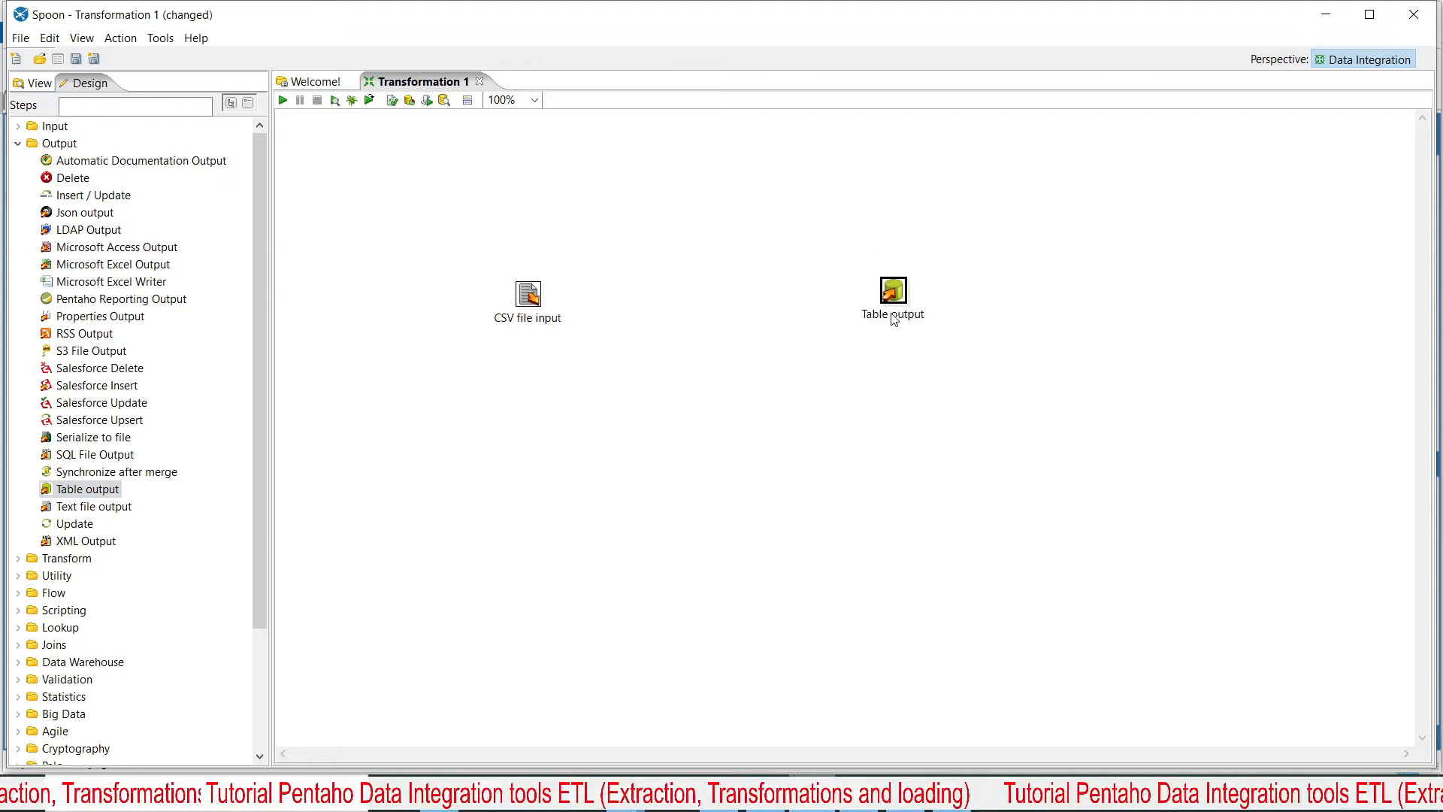
drag(893, 303, 893, 312)
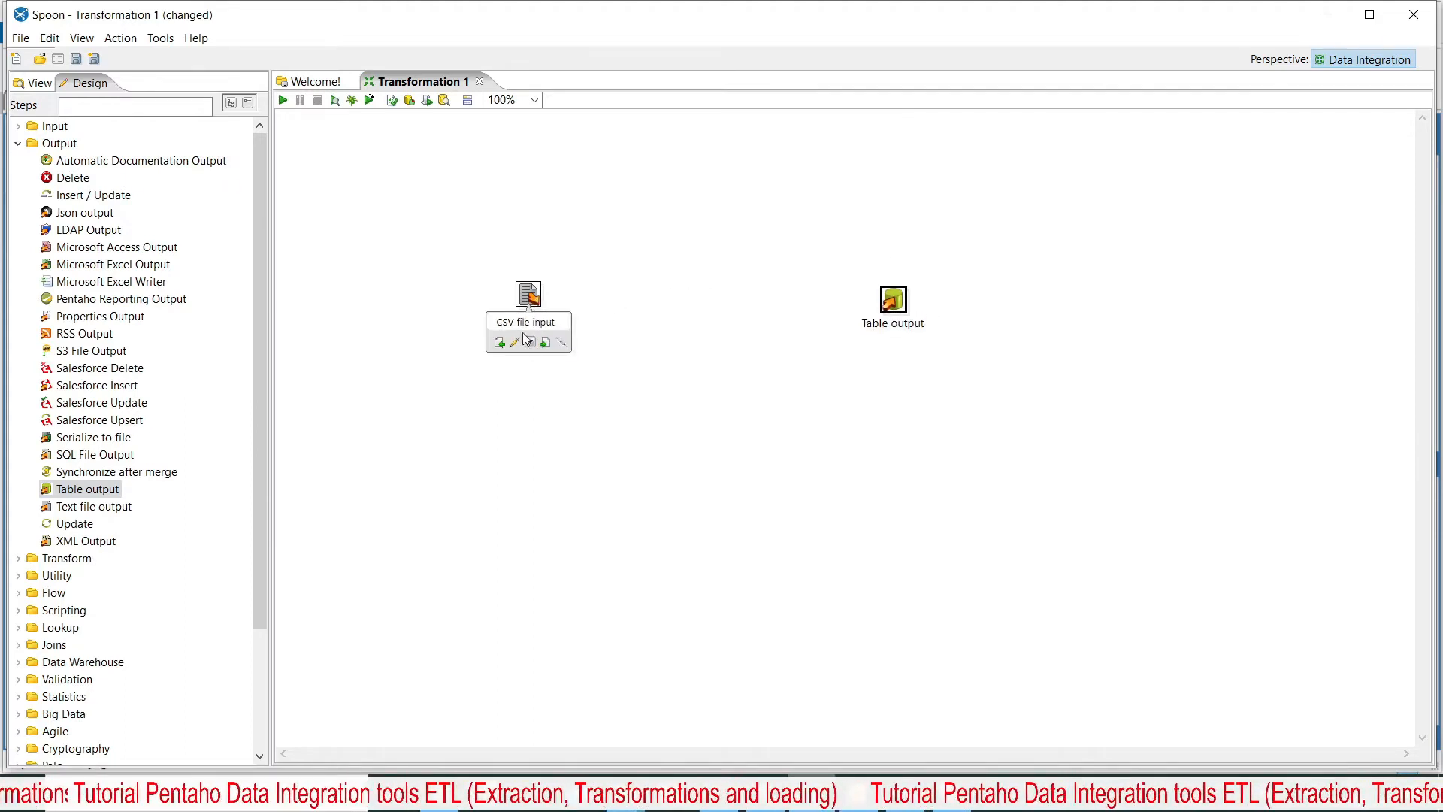
Open the CSV file input's settings and set its step name to "step_play_tennis csv".
double_click(526, 298)
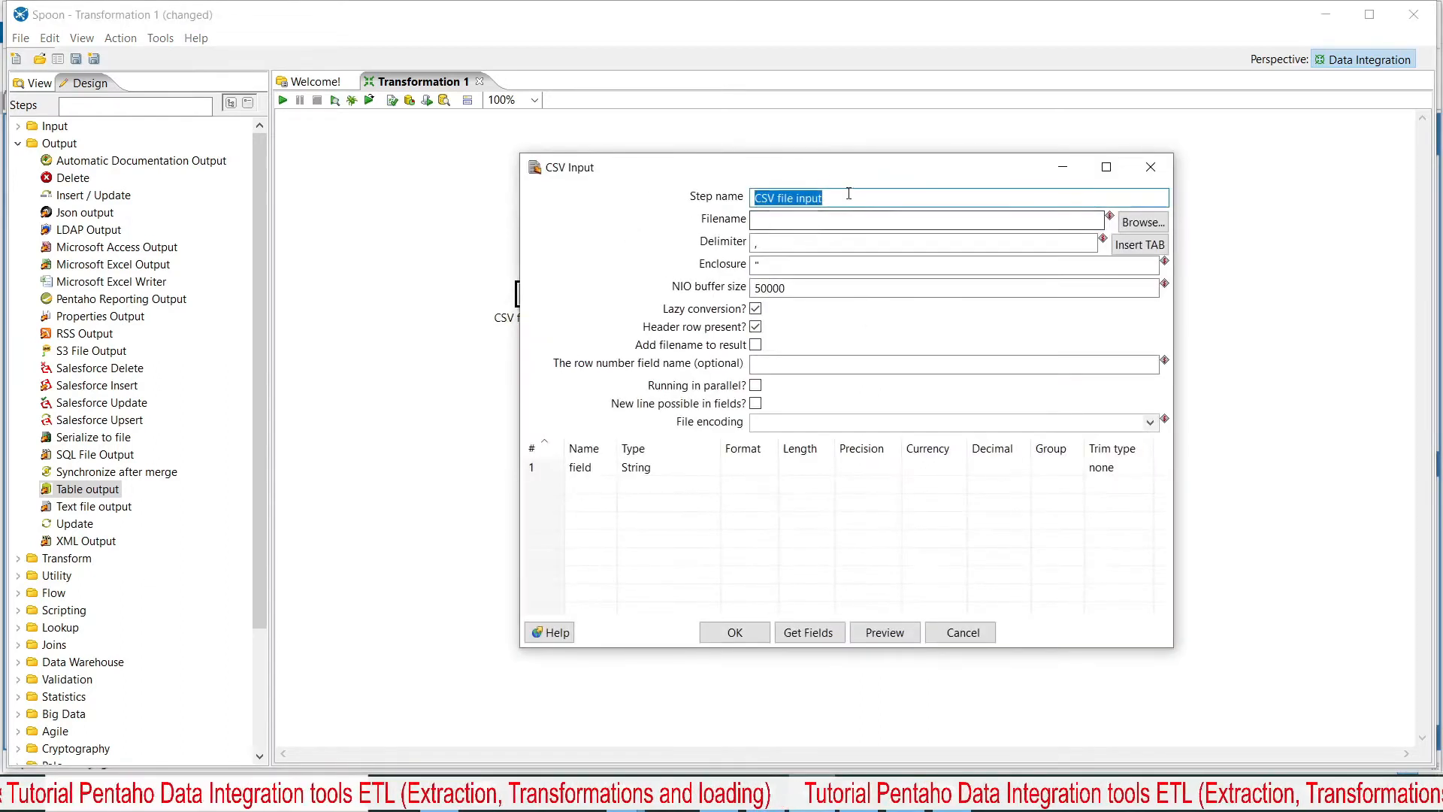
text(step_)
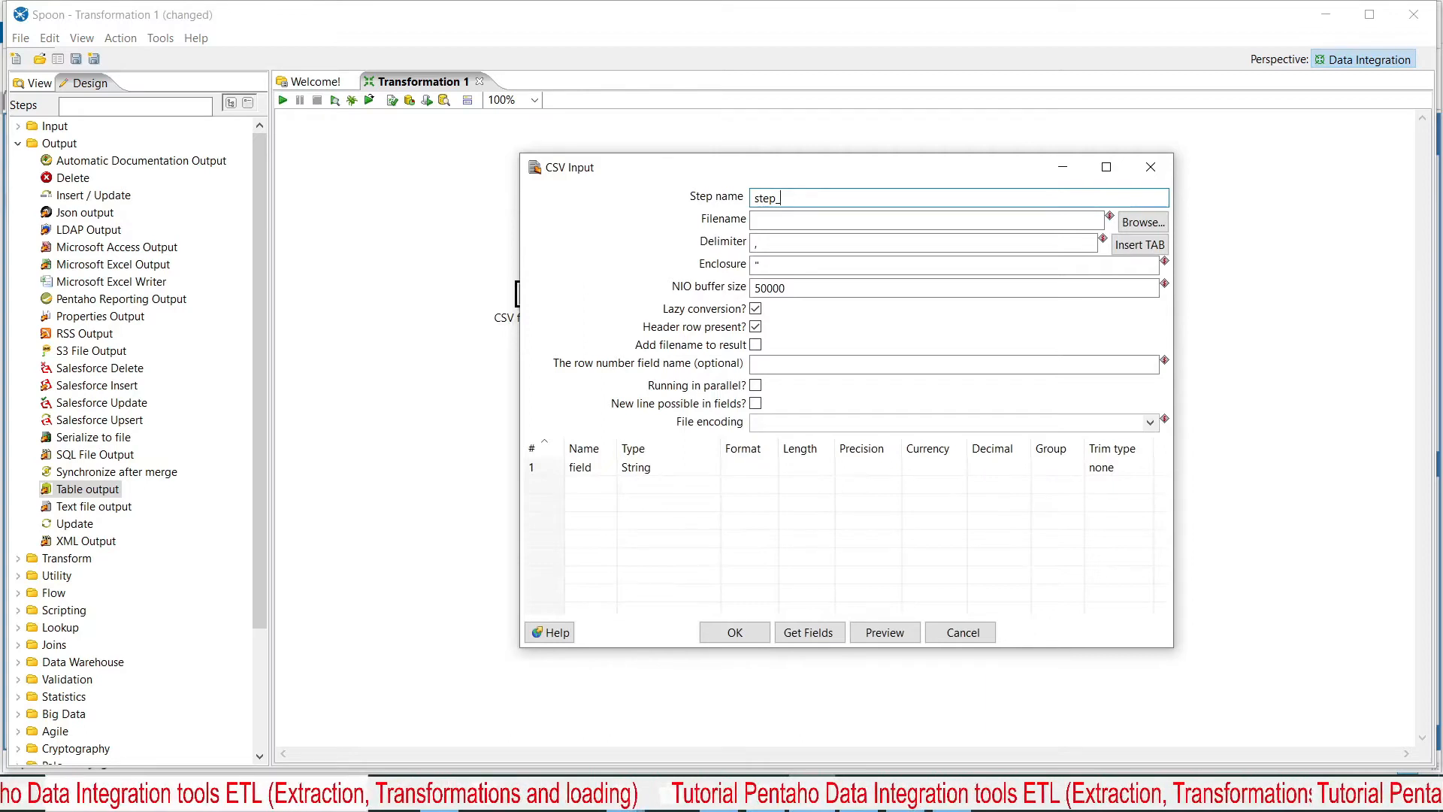
text(play_tennis)
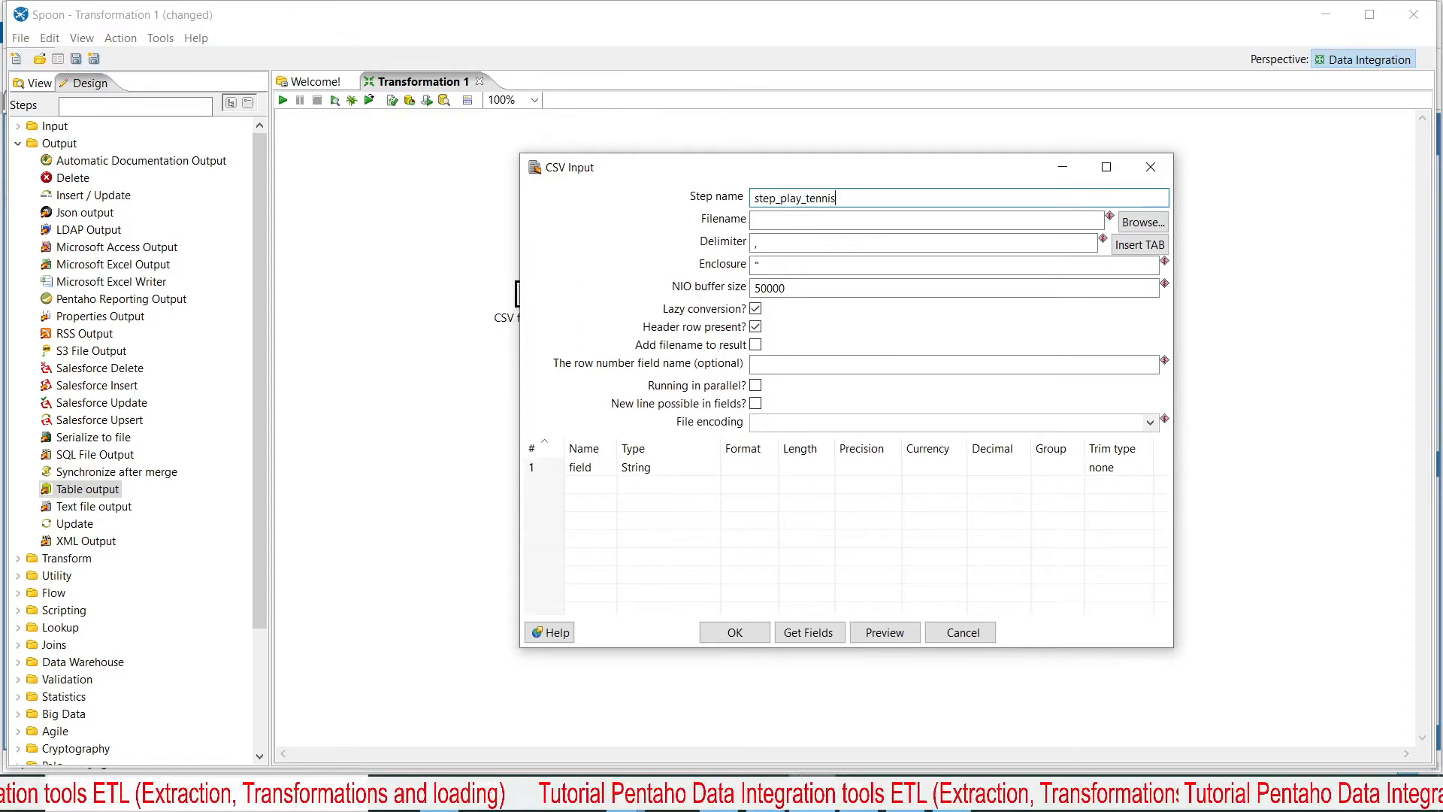
text( csv)
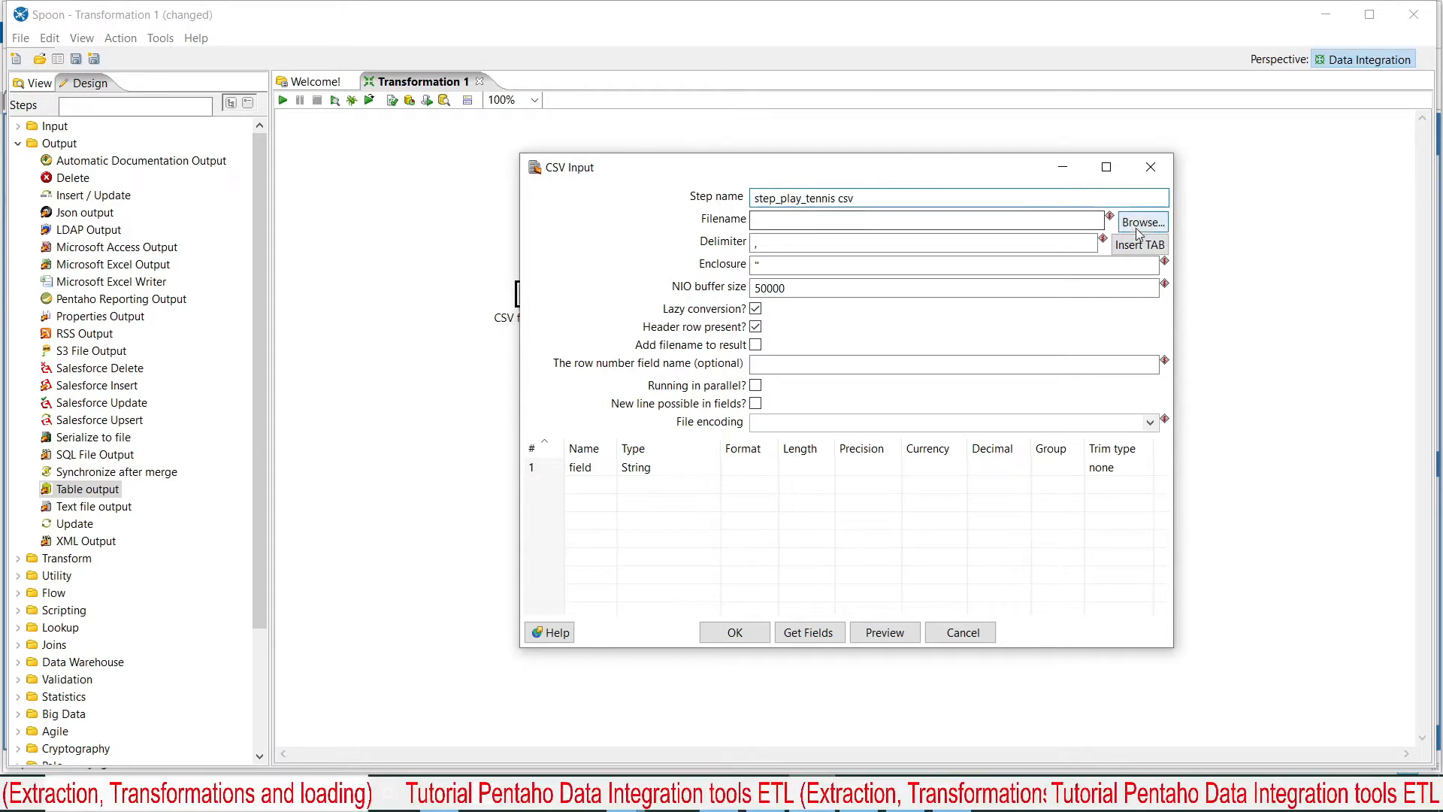
Choose play_tennis.csv from the pentaho-training input folder as the CSV input's source file.
click(1142, 222)
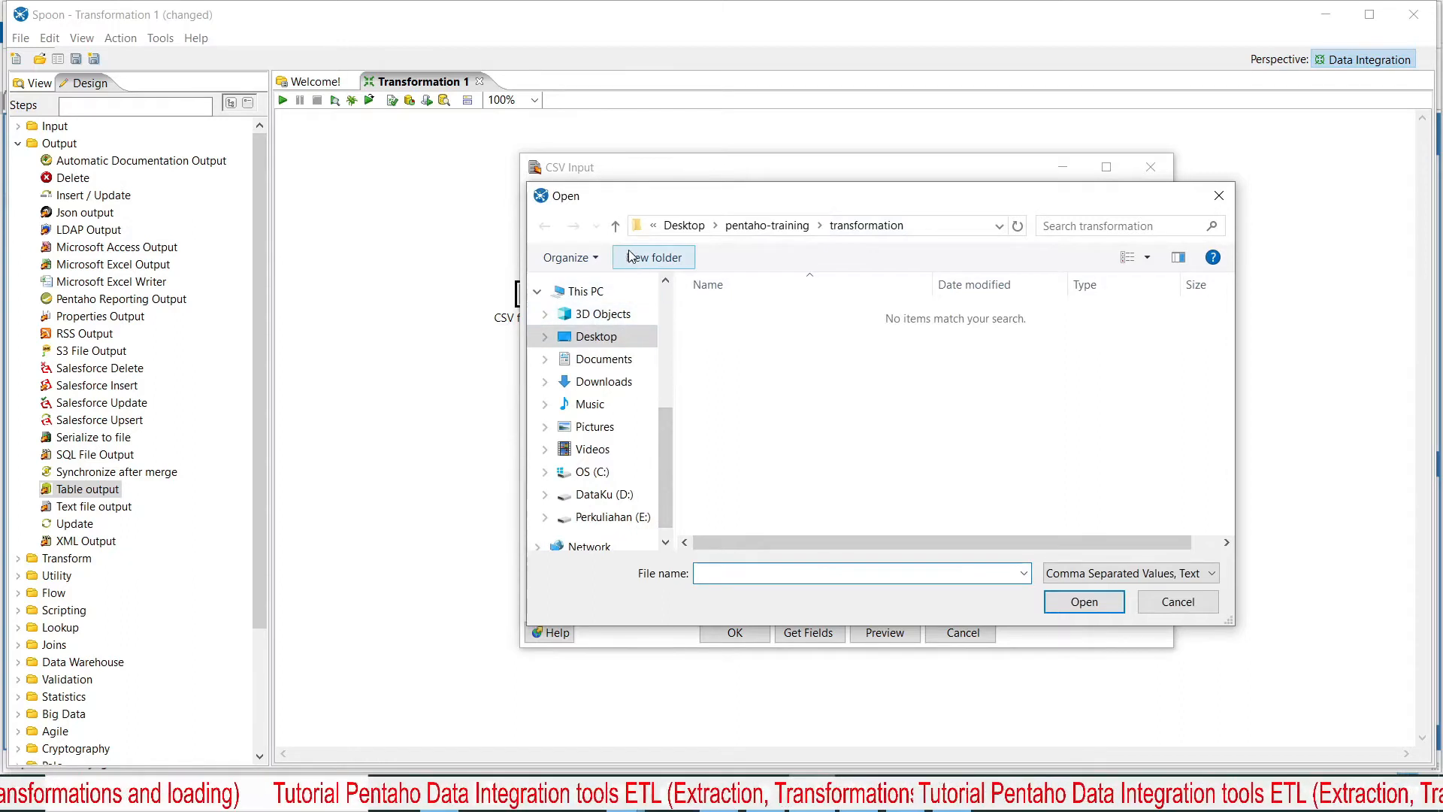
click(615, 225)
double_click(751, 353)
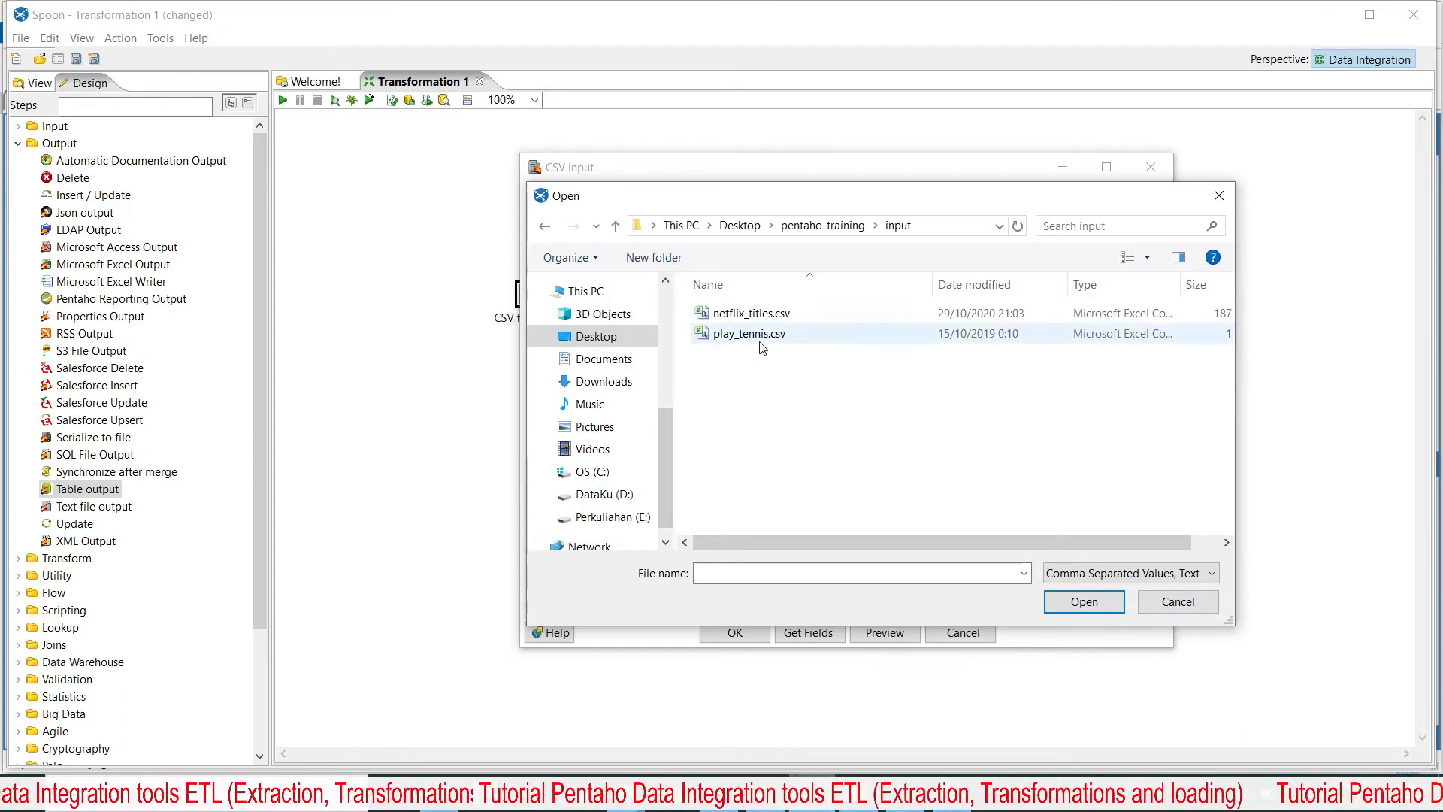
double_click(759, 339)
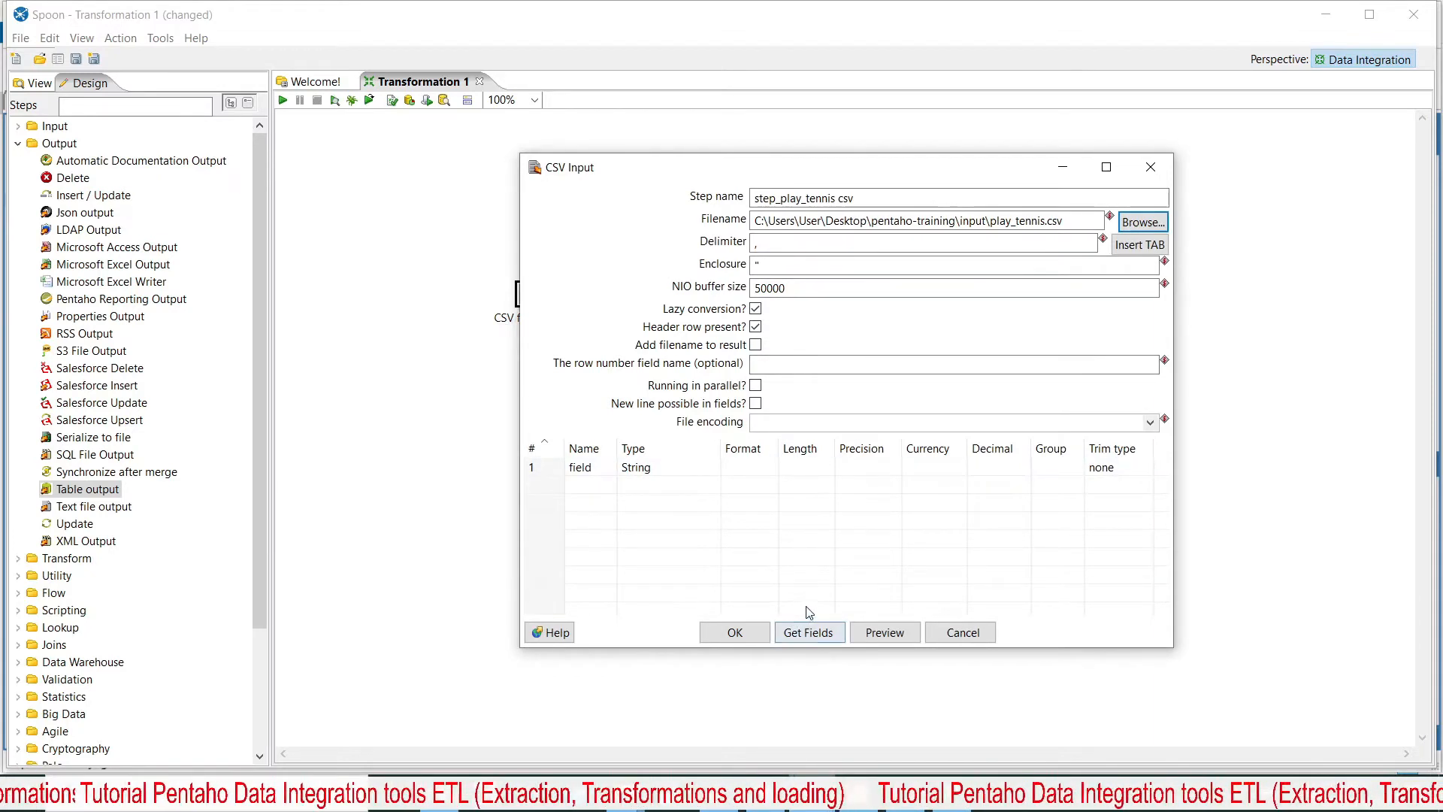
Get the CSV input's fields from the file using a sample of 100 lines and dismiss the scan results.
click(807, 634)
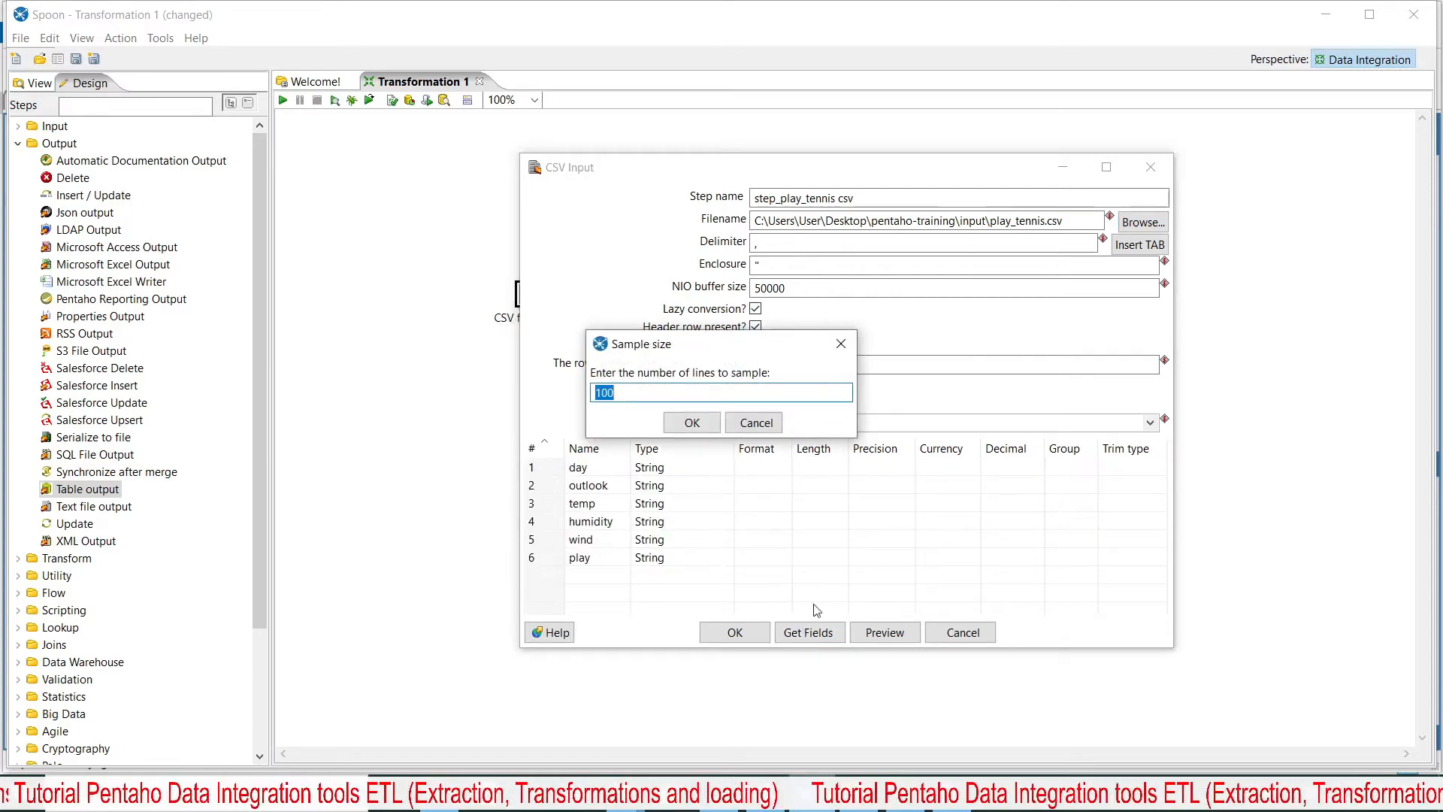
click(688, 422)
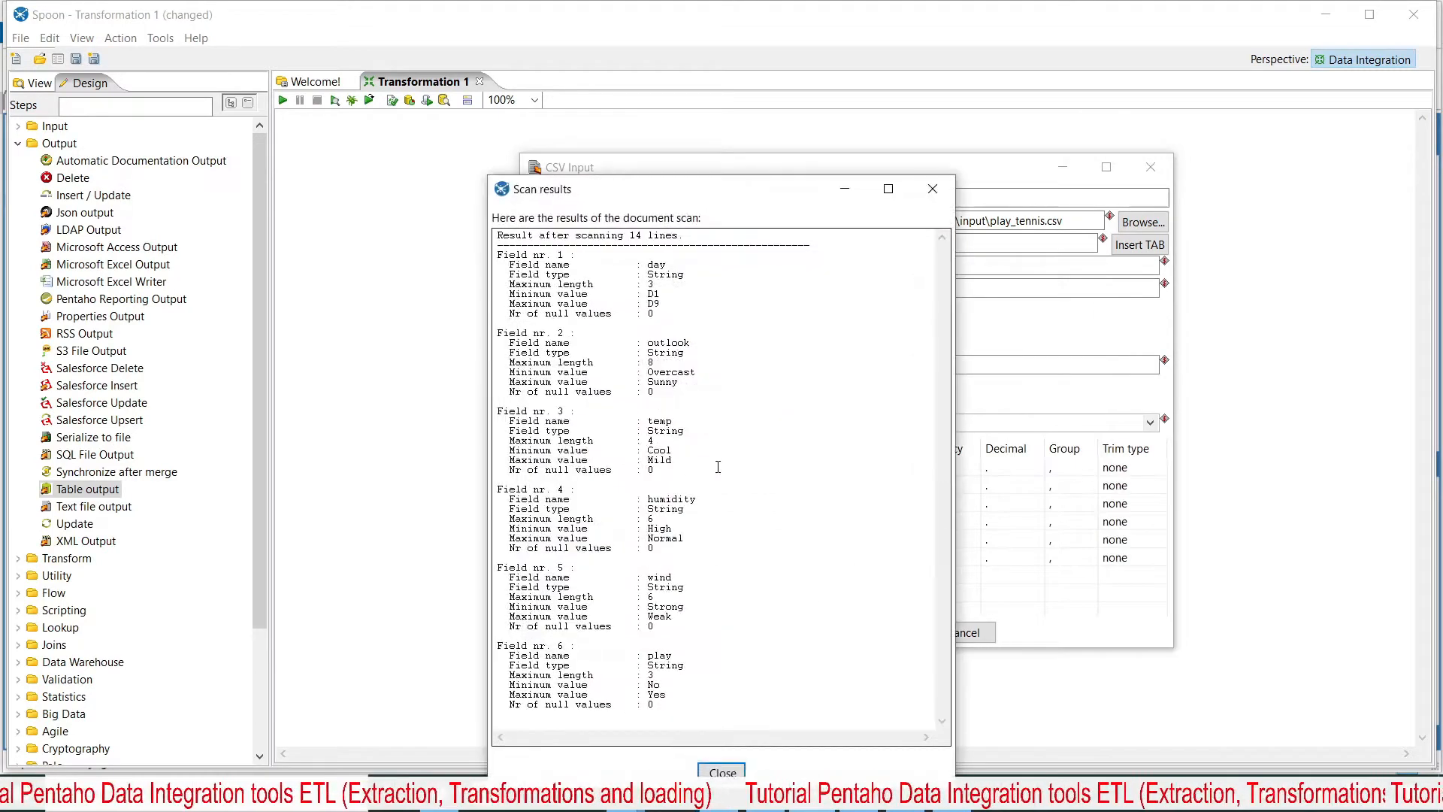
click(722, 771)
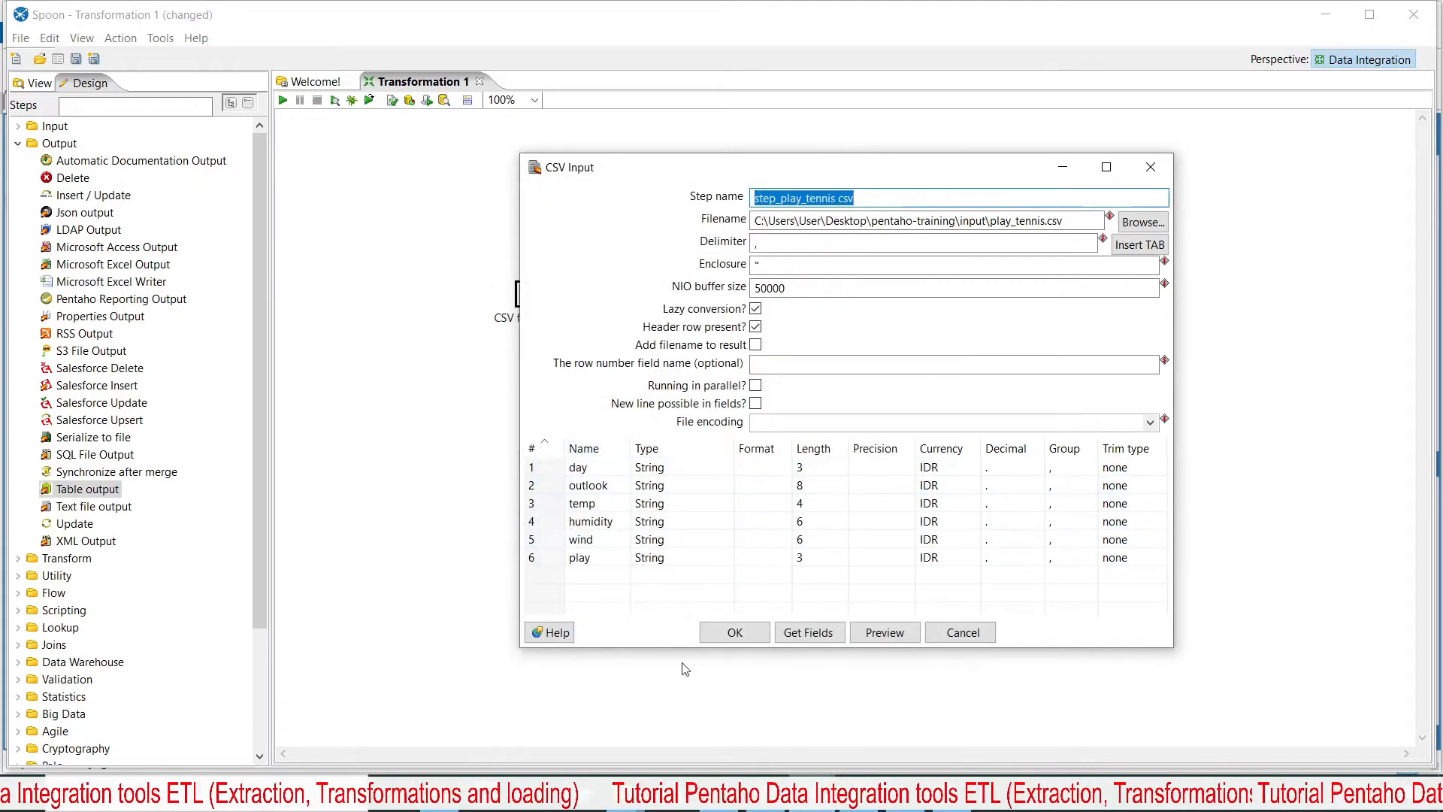
Switch to Notepad++ to compare play_tennis.csv's header and rows with the retrieved fields, and return to Spoon.
click(951, 807)
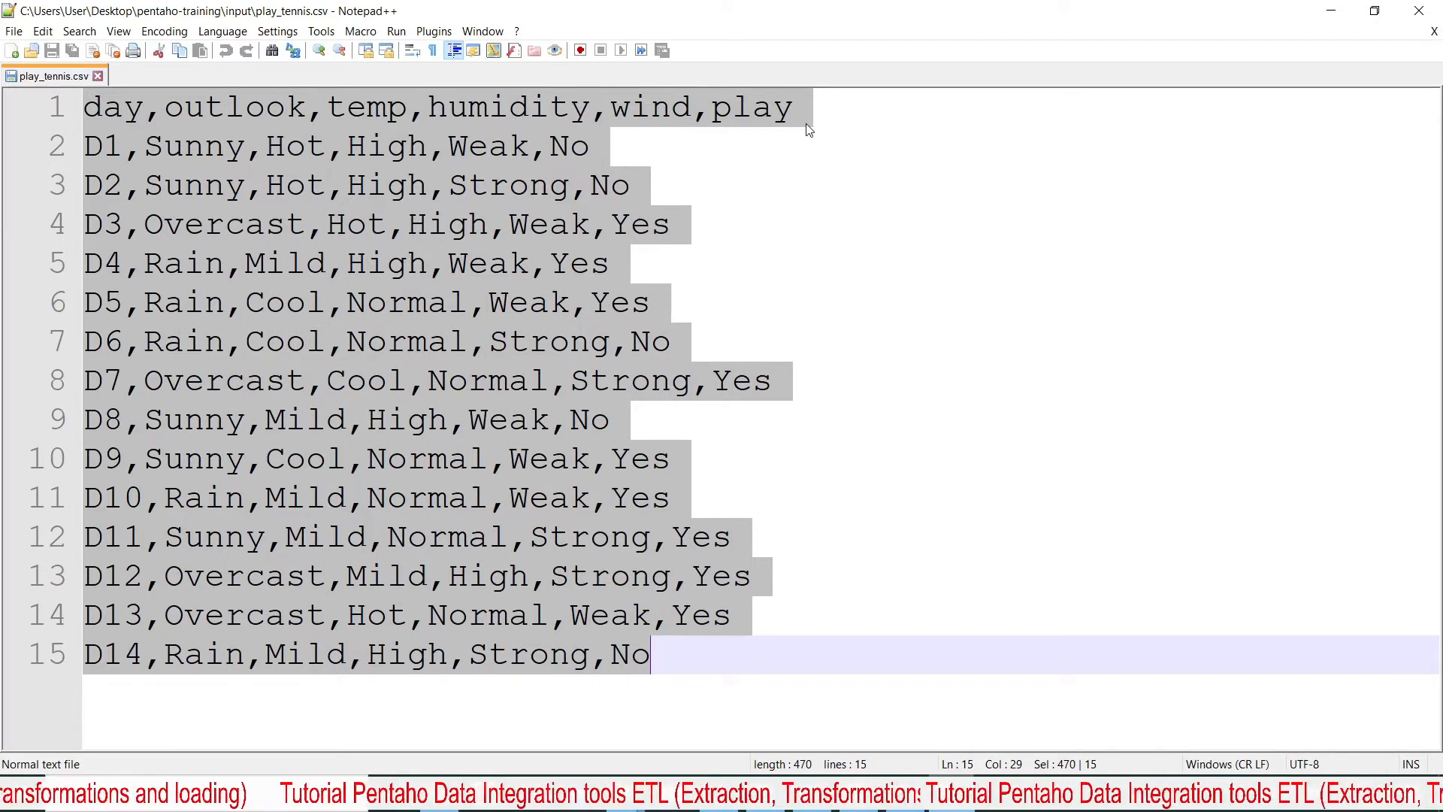
click(835, 295)
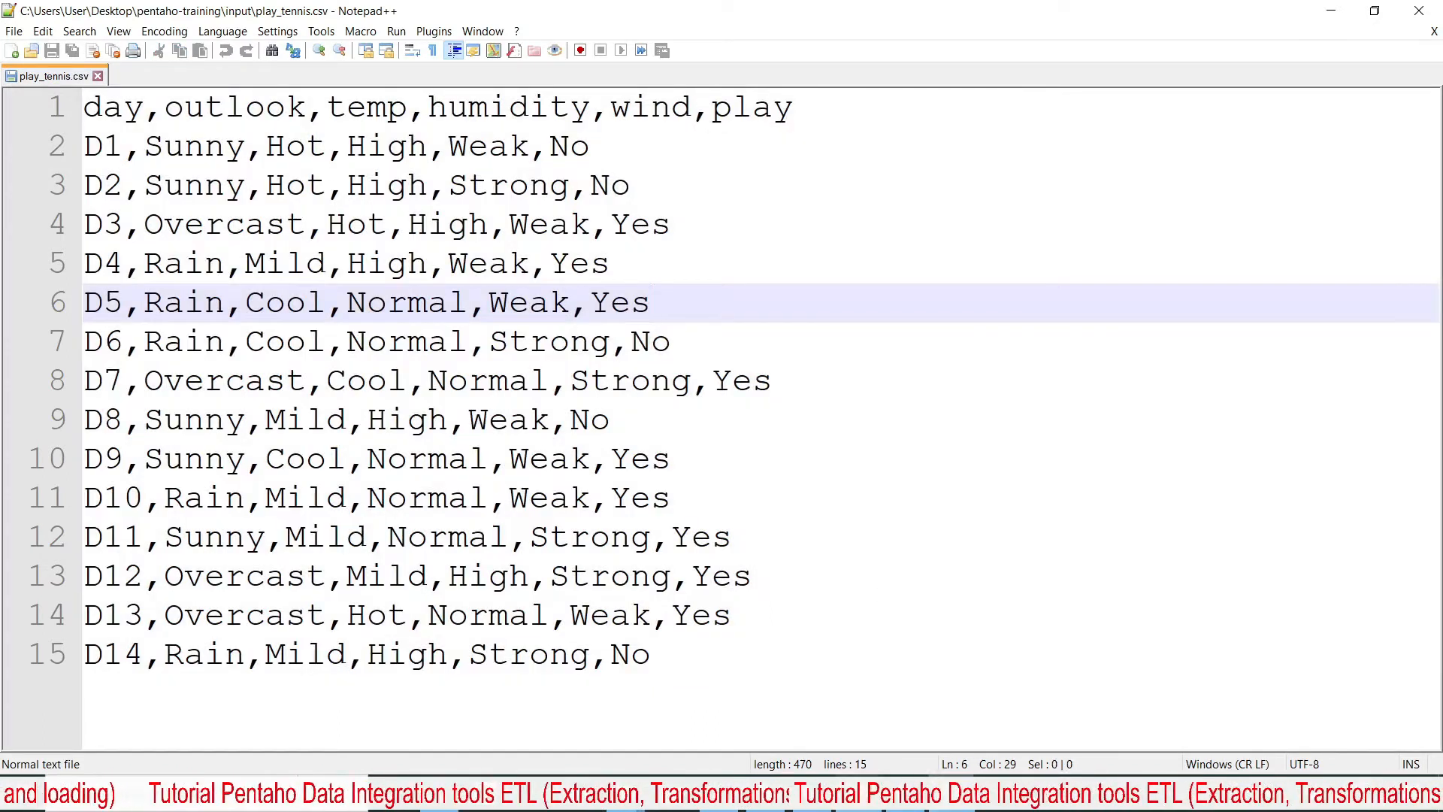
key(alt+Tab)
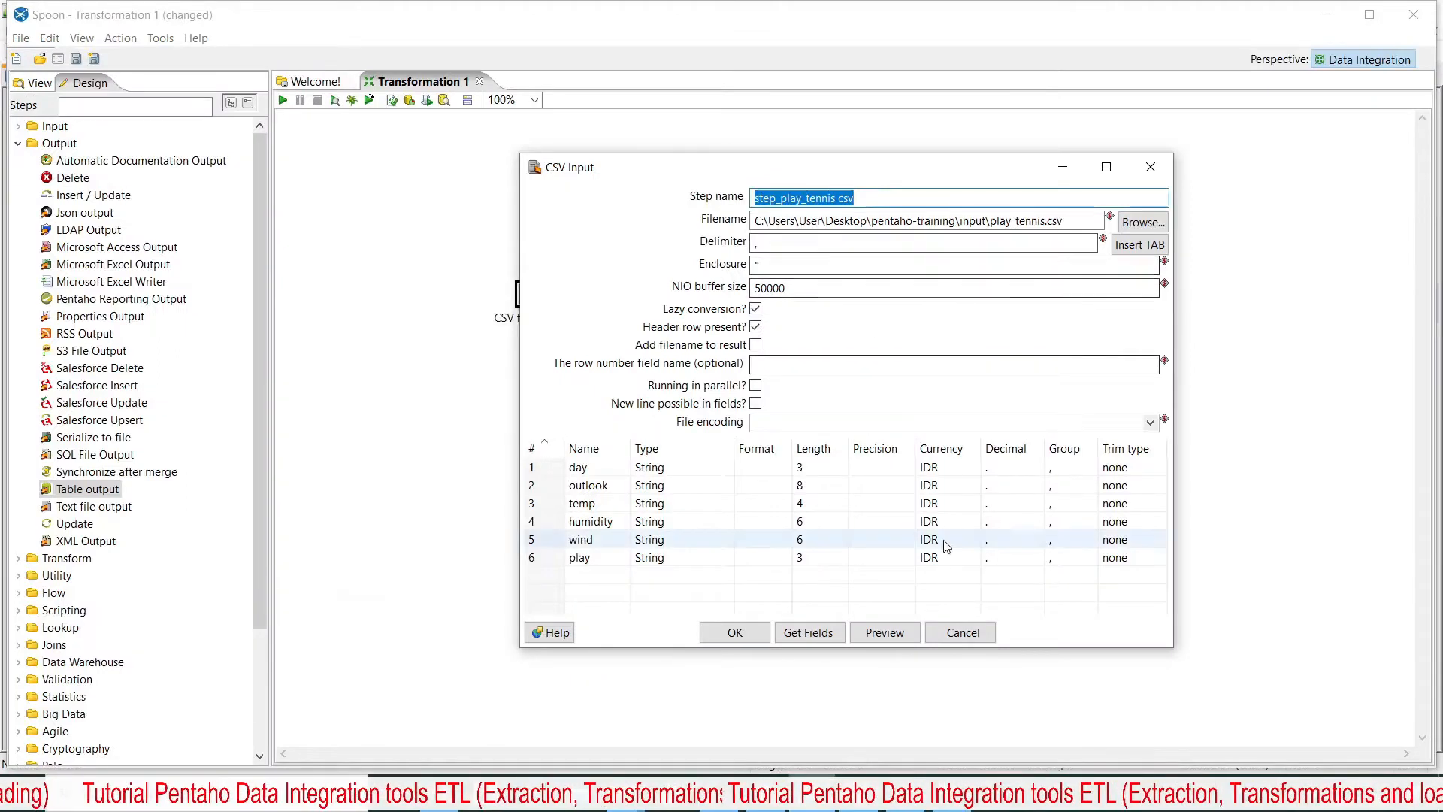
Preview up to 1000 rows of the CSV input, close the preview and accept the step's settings.
click(893, 632)
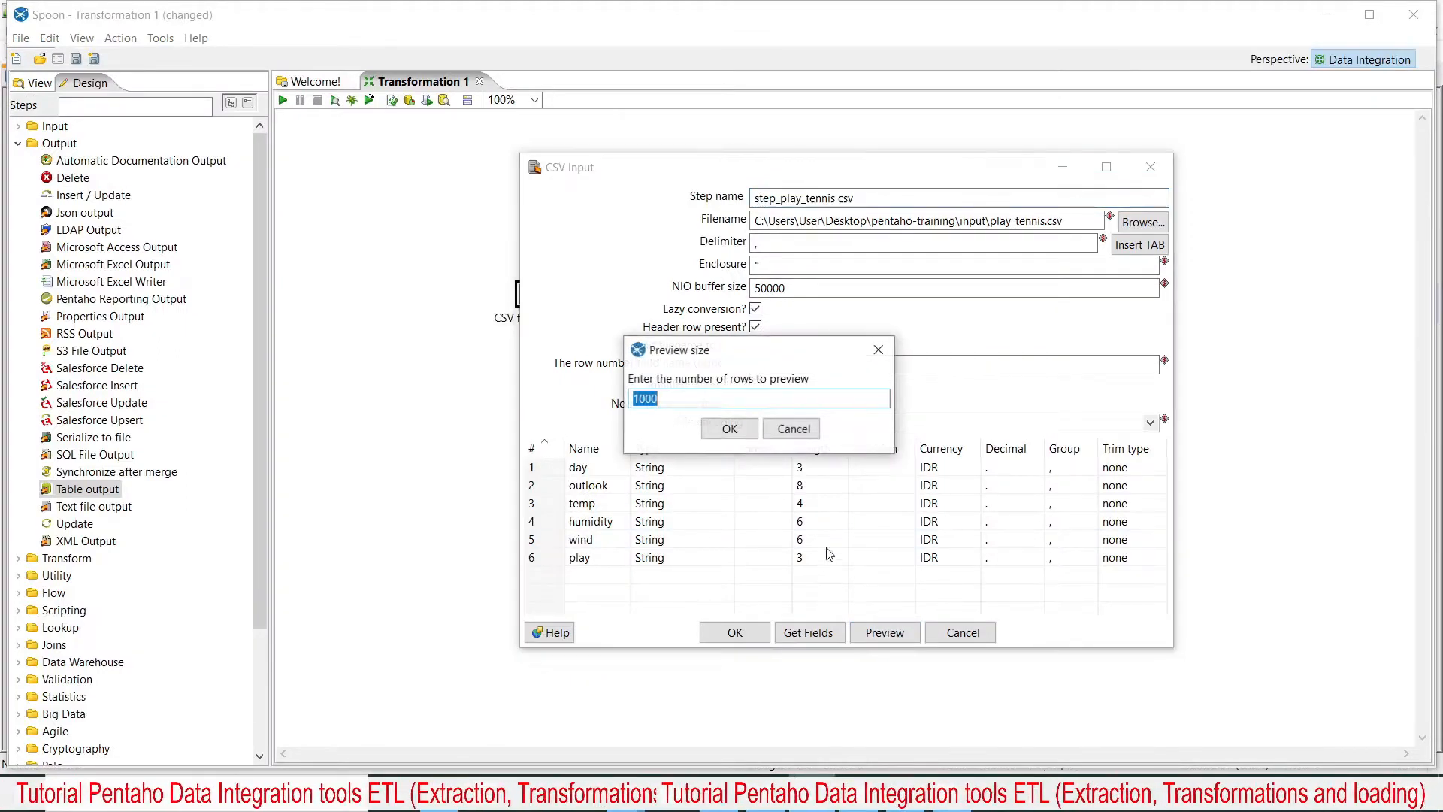
click(728, 431)
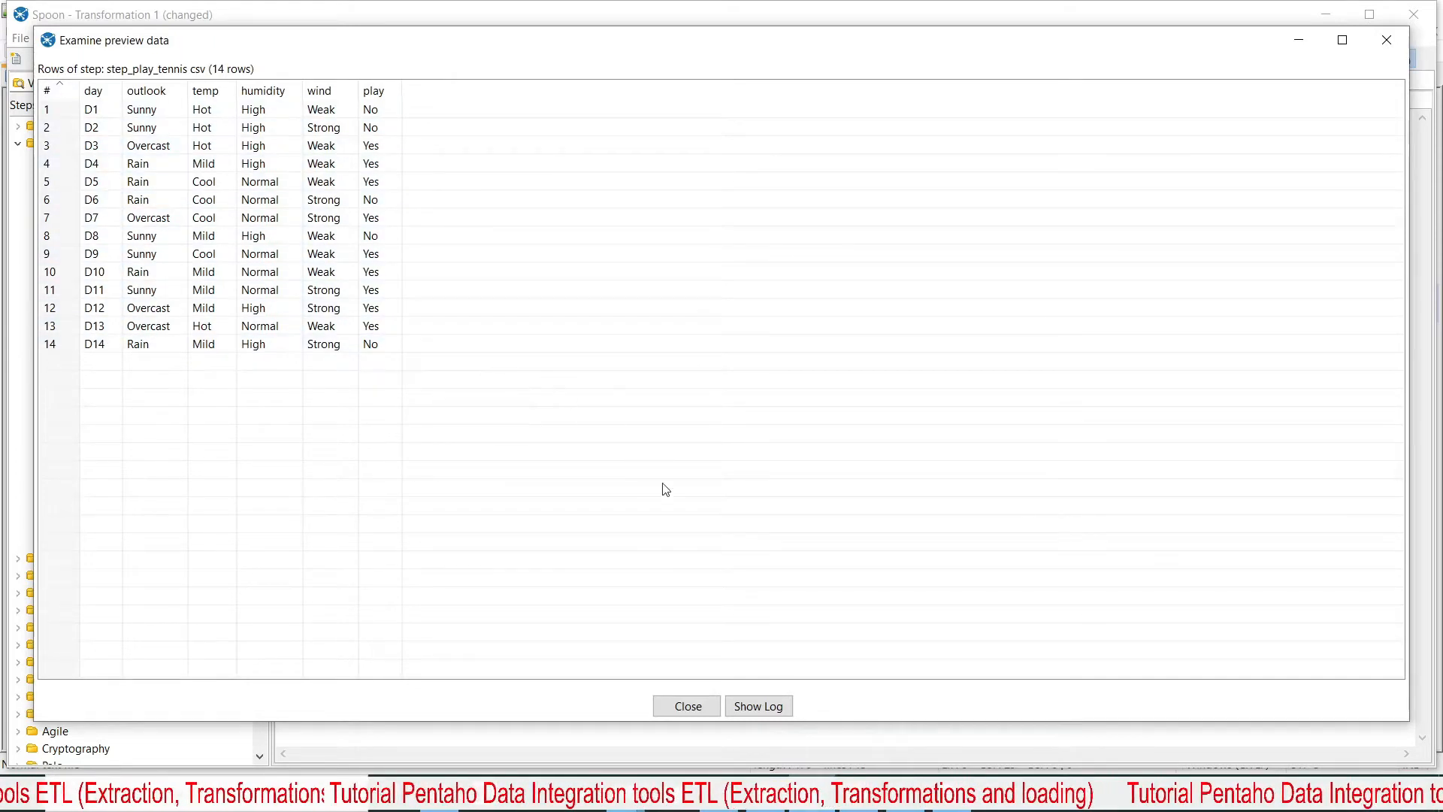
click(686, 707)
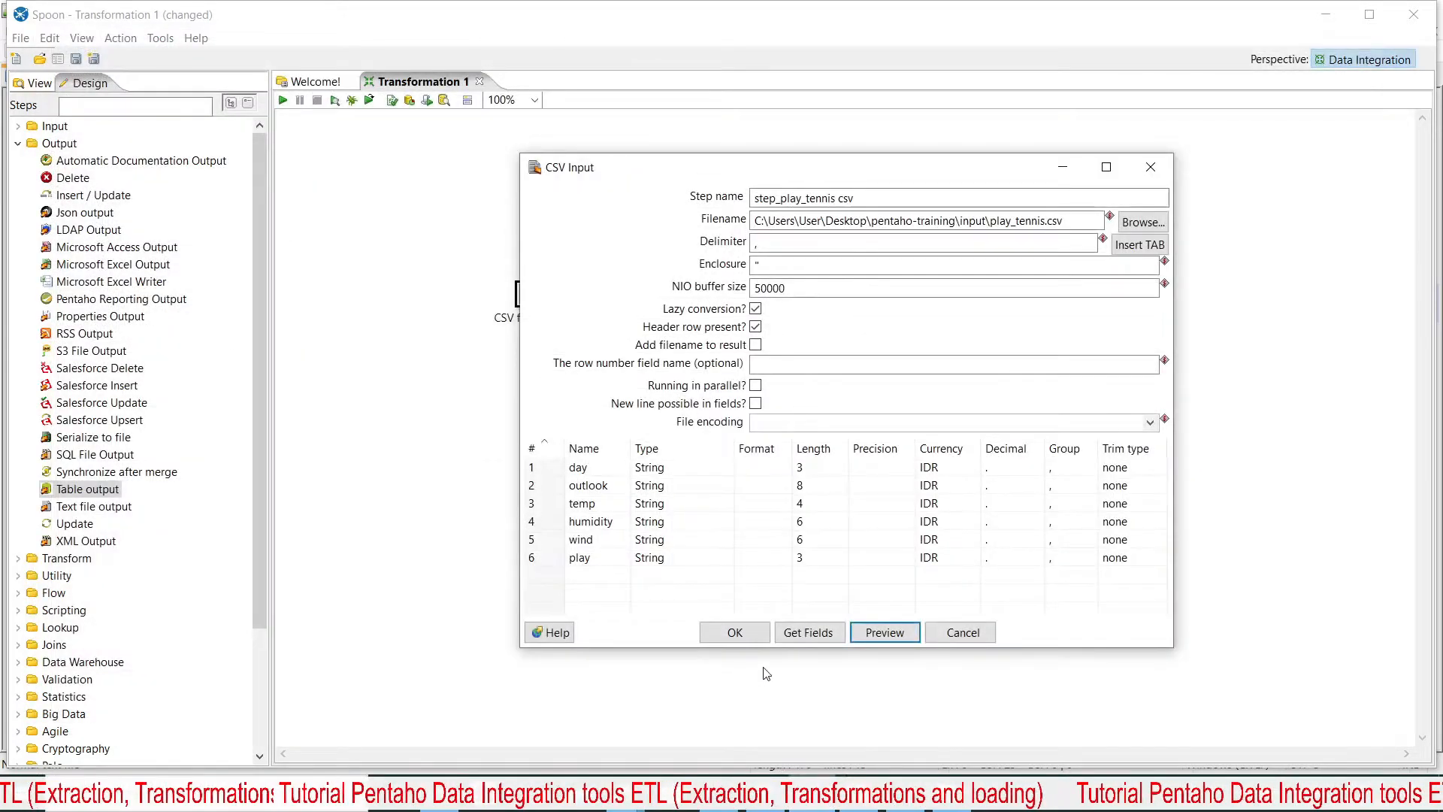
click(735, 635)
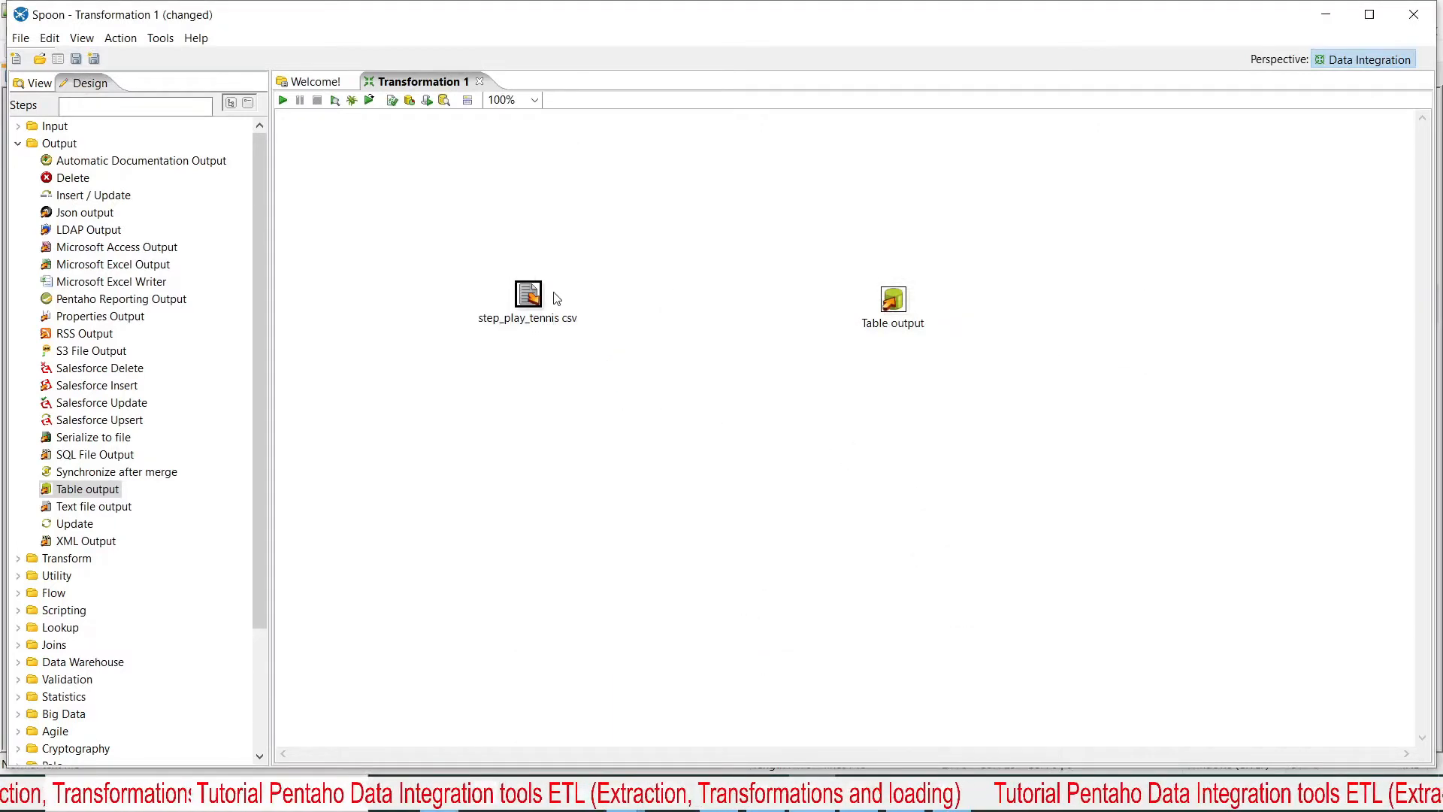
Connect step_play_tennis csv to the Table output with a hop of type "Main output of step".
mouse_move(524, 300)
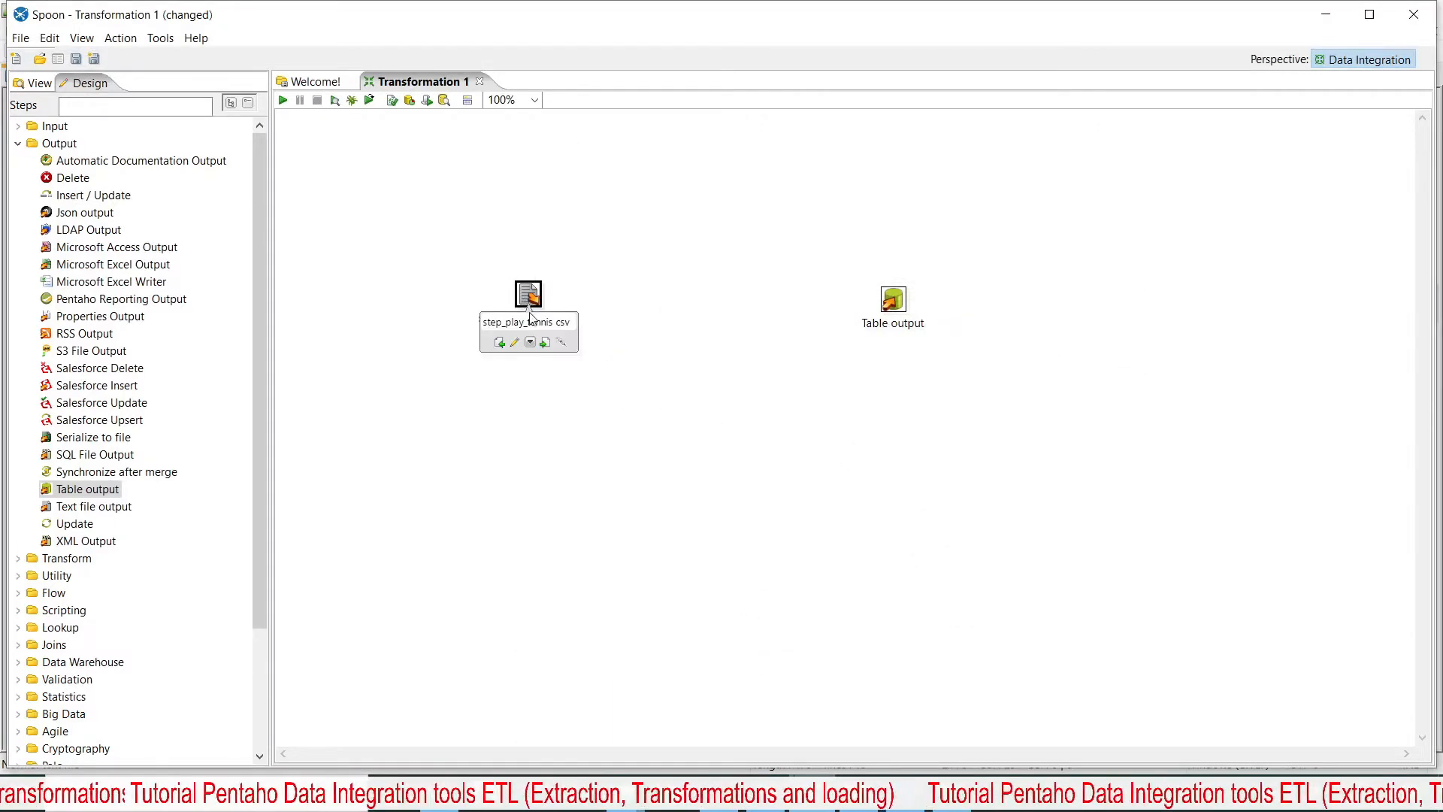
drag(544, 342, 896, 304)
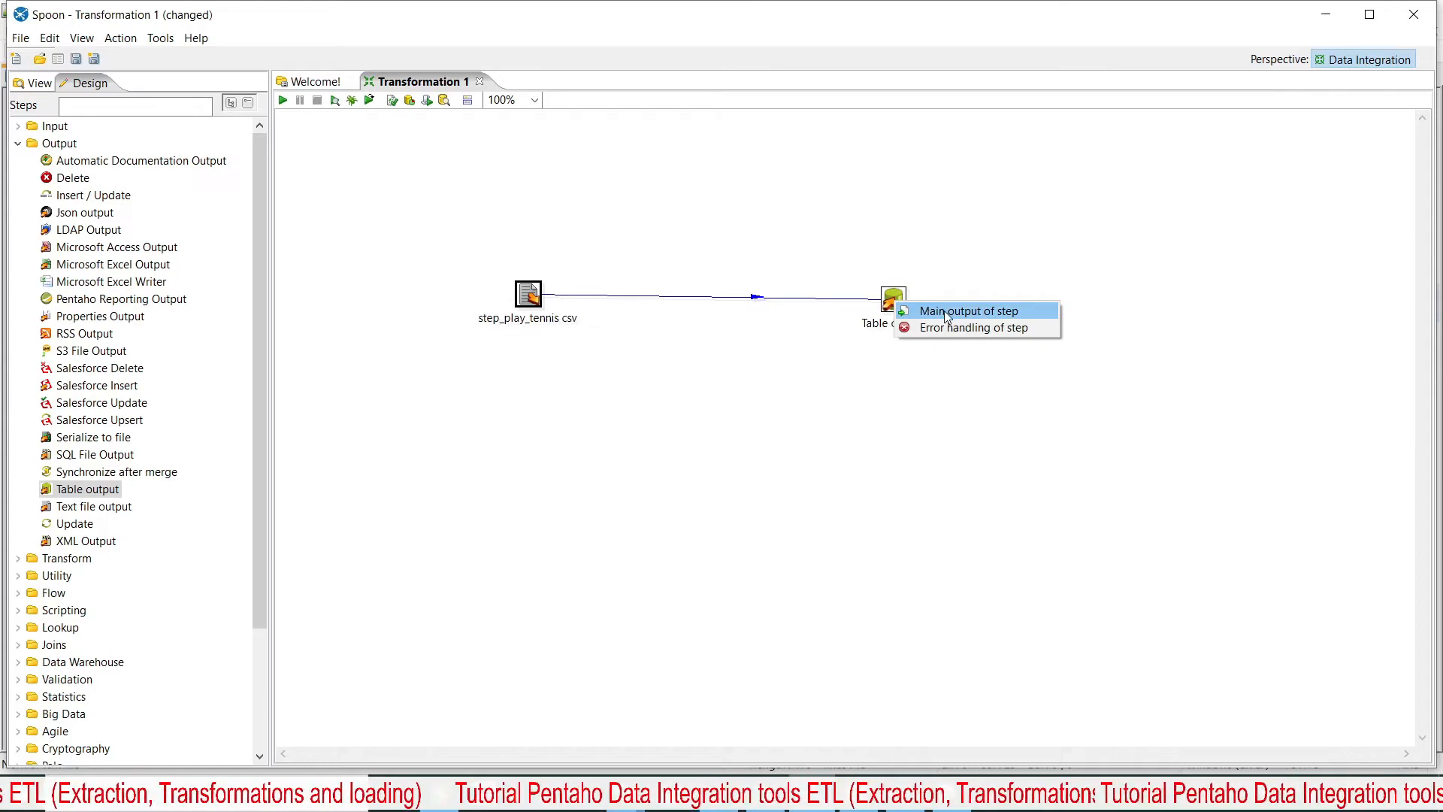
click(986, 311)
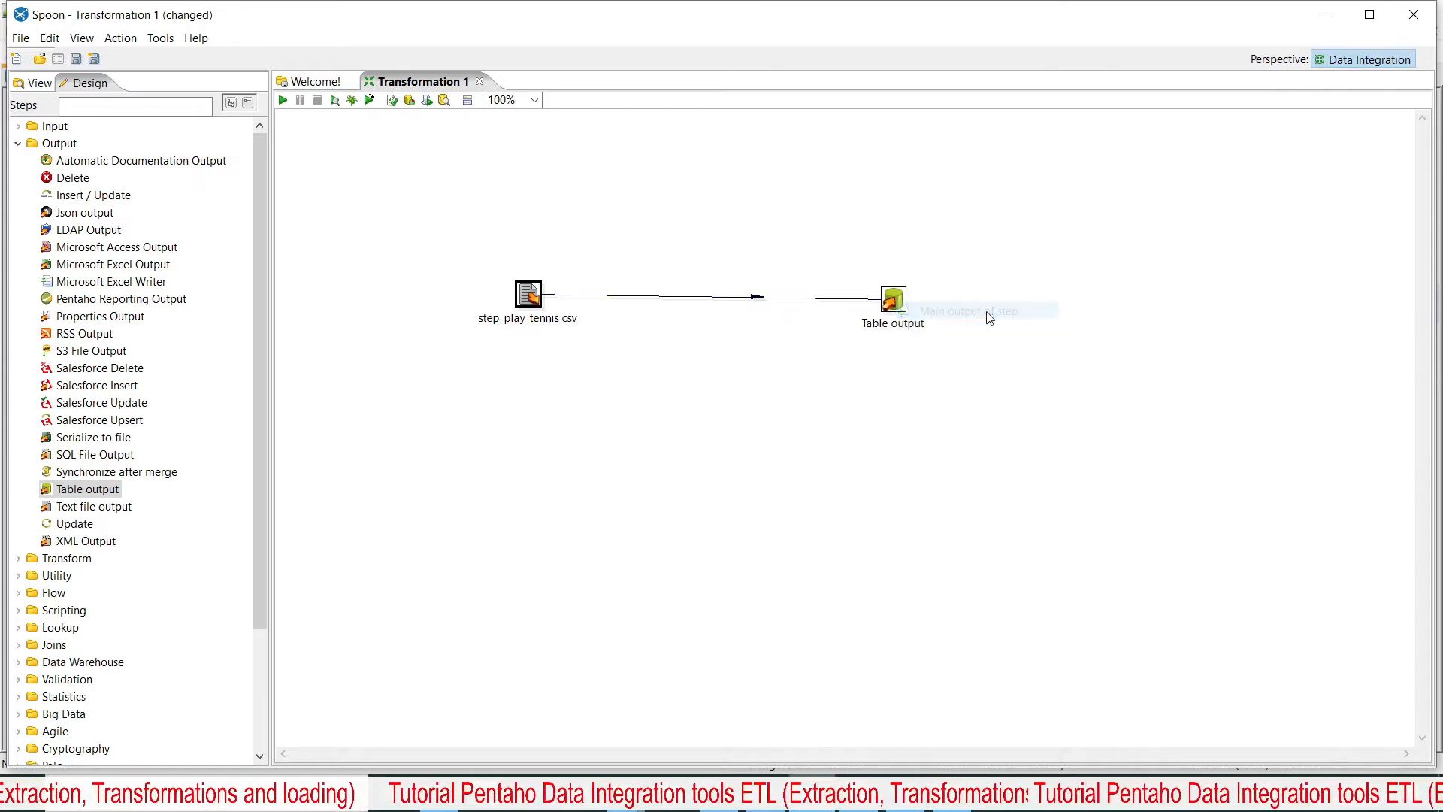
Open the Table output's settings, name the step tabel_play_tennis and choose the koneksi_db_pentaho connection.
double_click(892, 304)
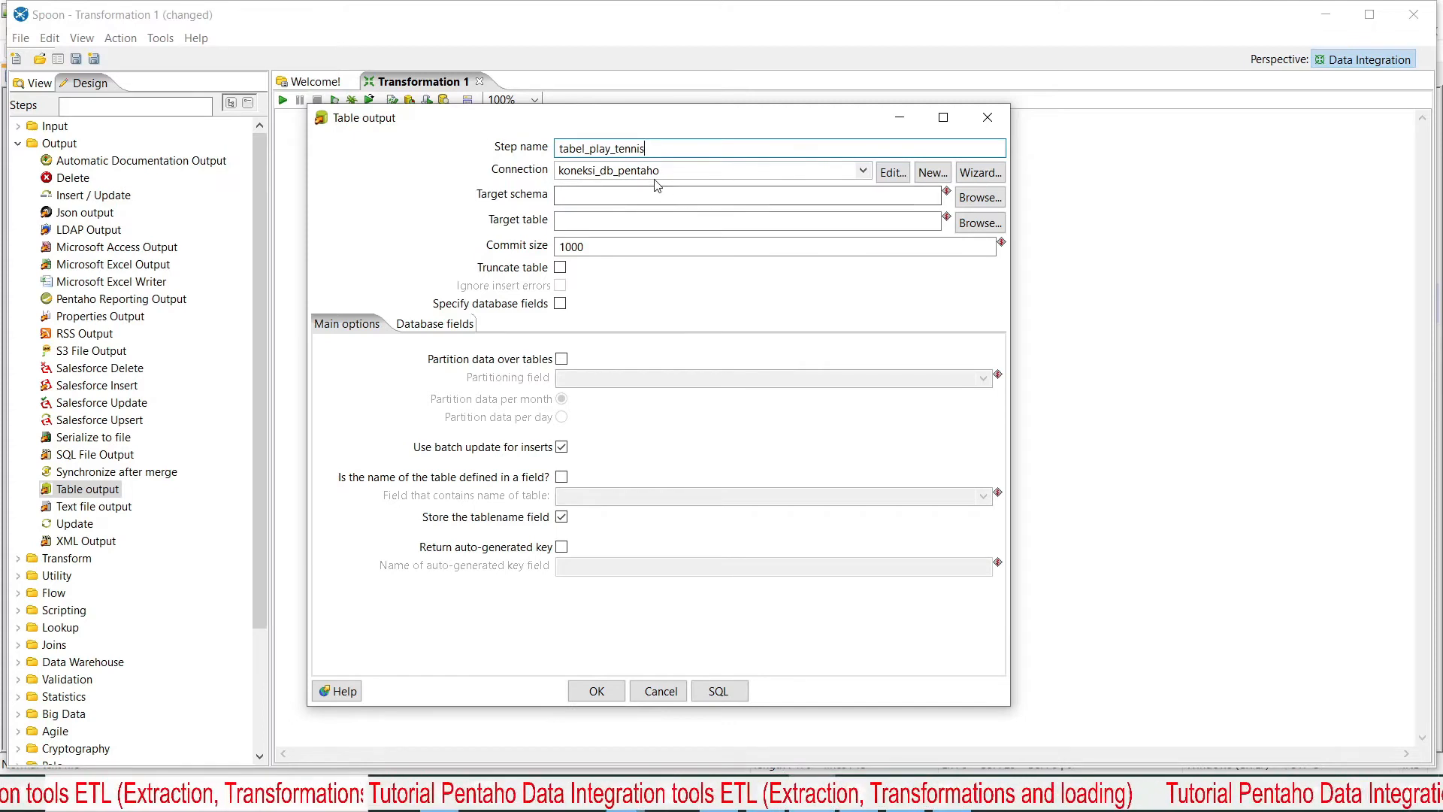
click(864, 171)
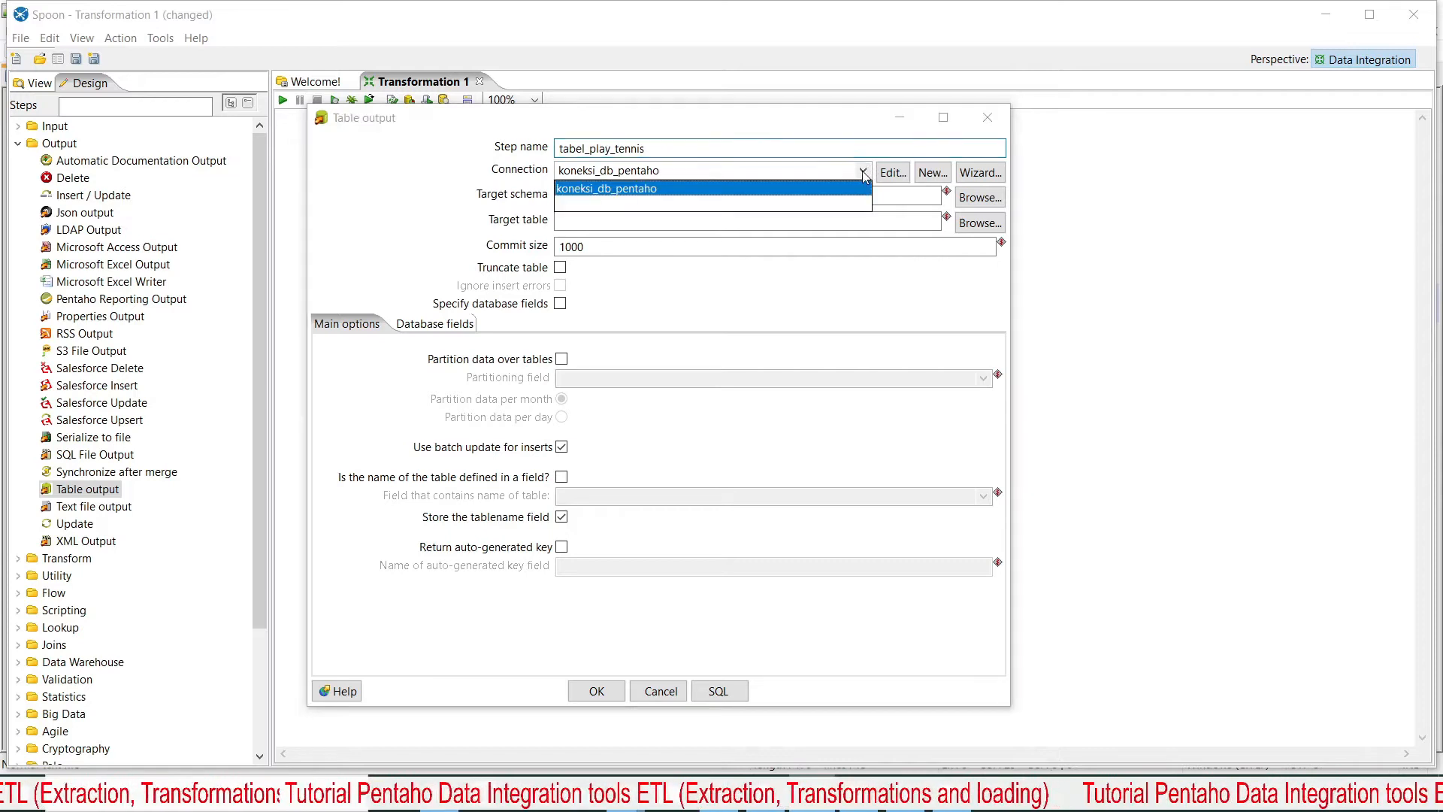
click(638, 192)
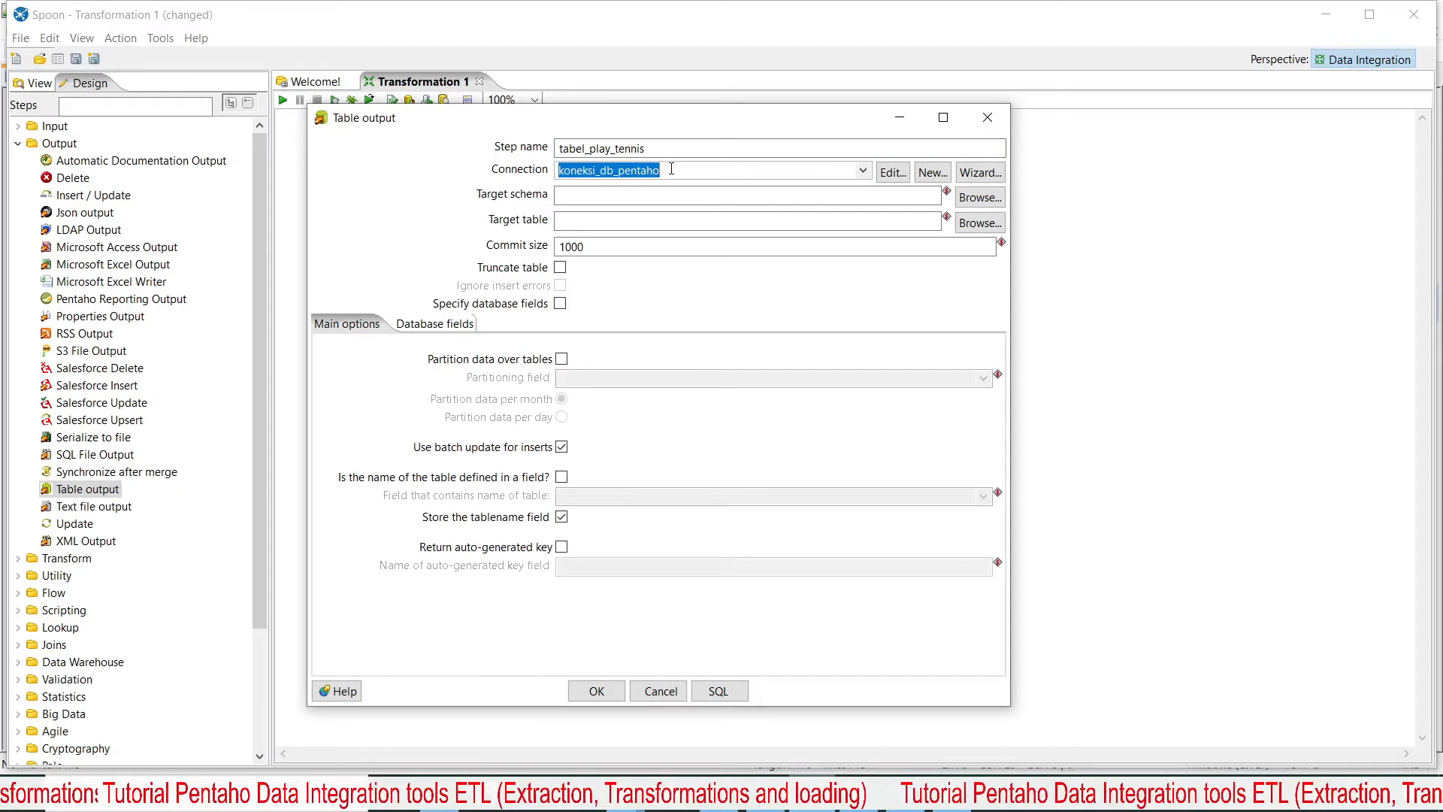
Set the Table output's target table to tbl_play_tennis and enable truncating the table.
click(581, 220)
text(tbl_)
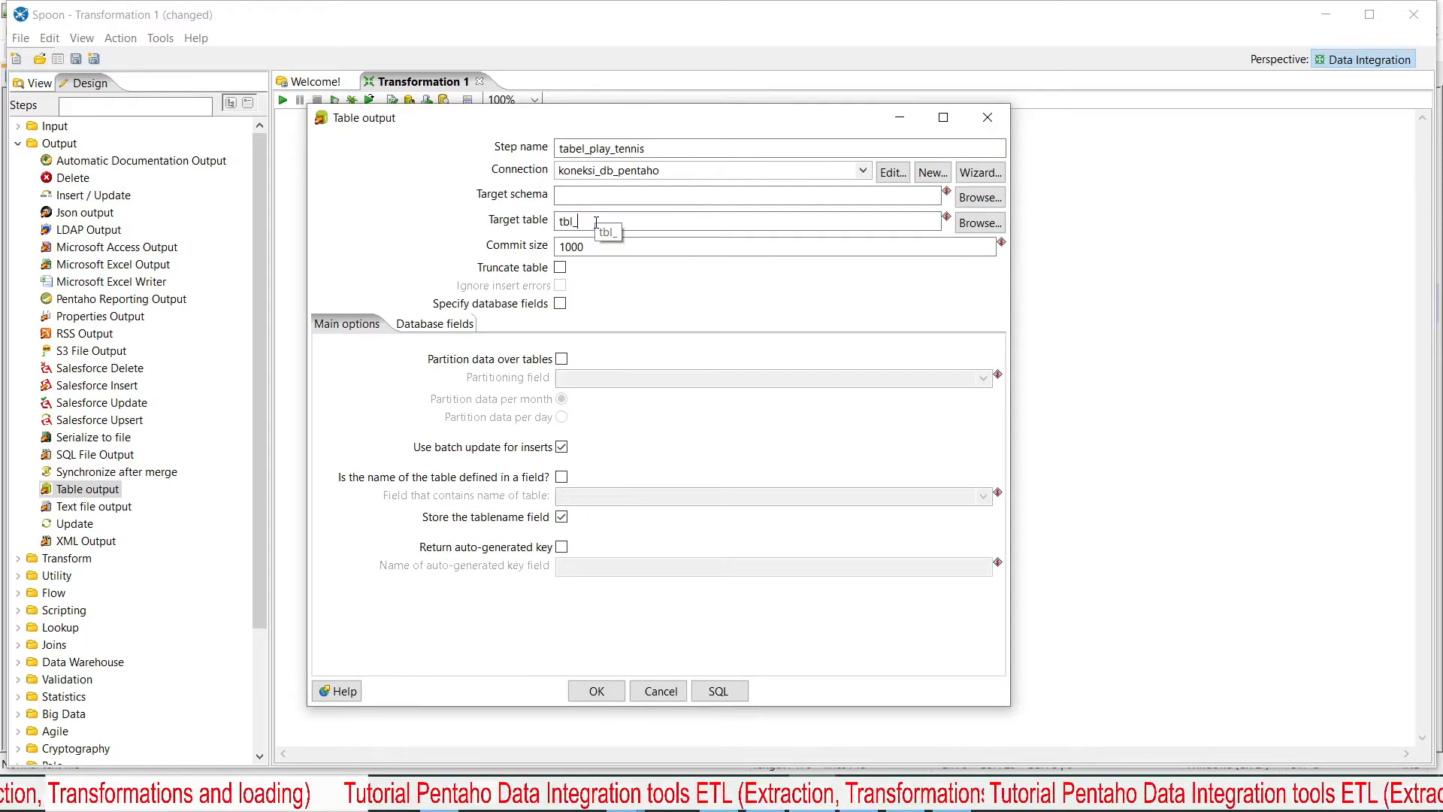
text(play_tennis)
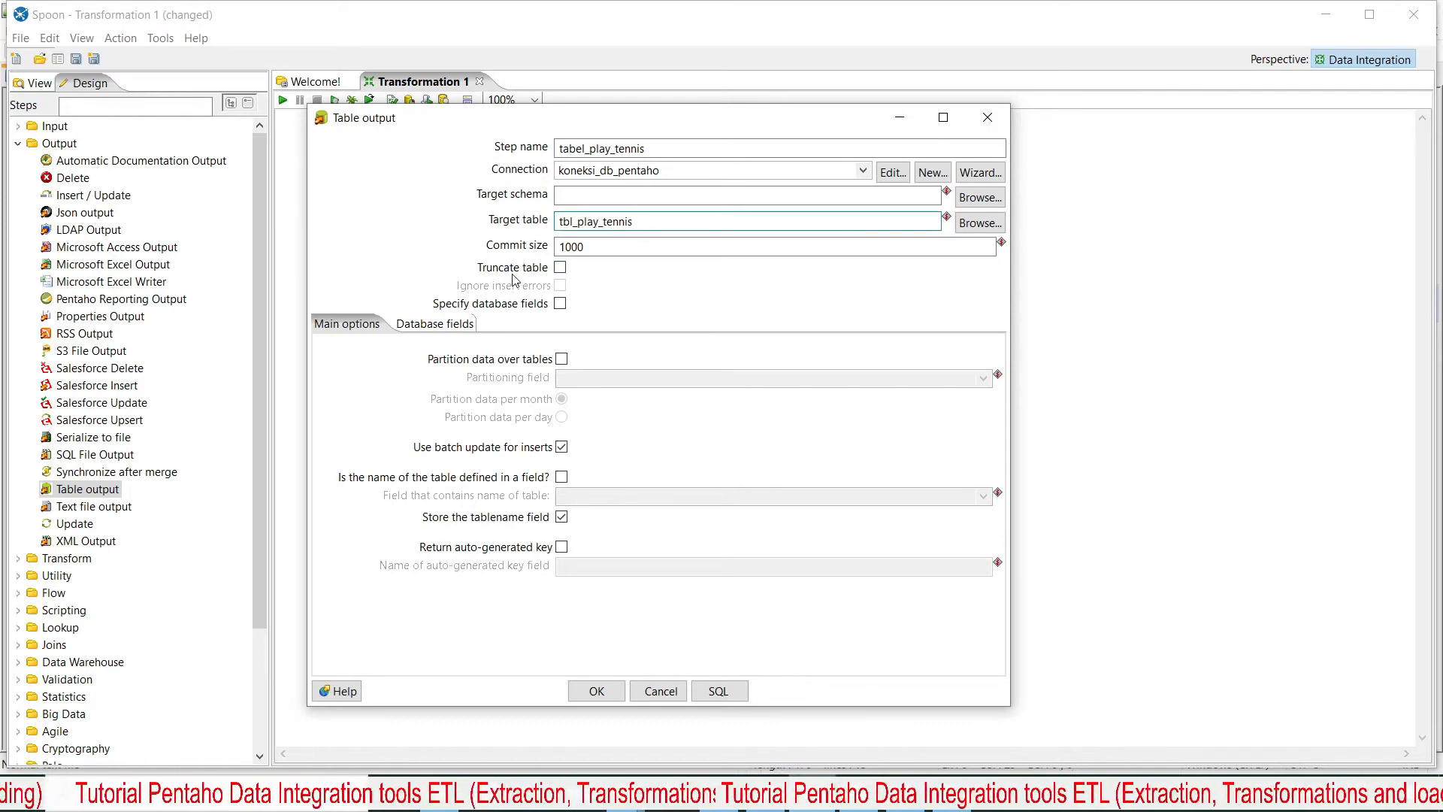
click(560, 268)
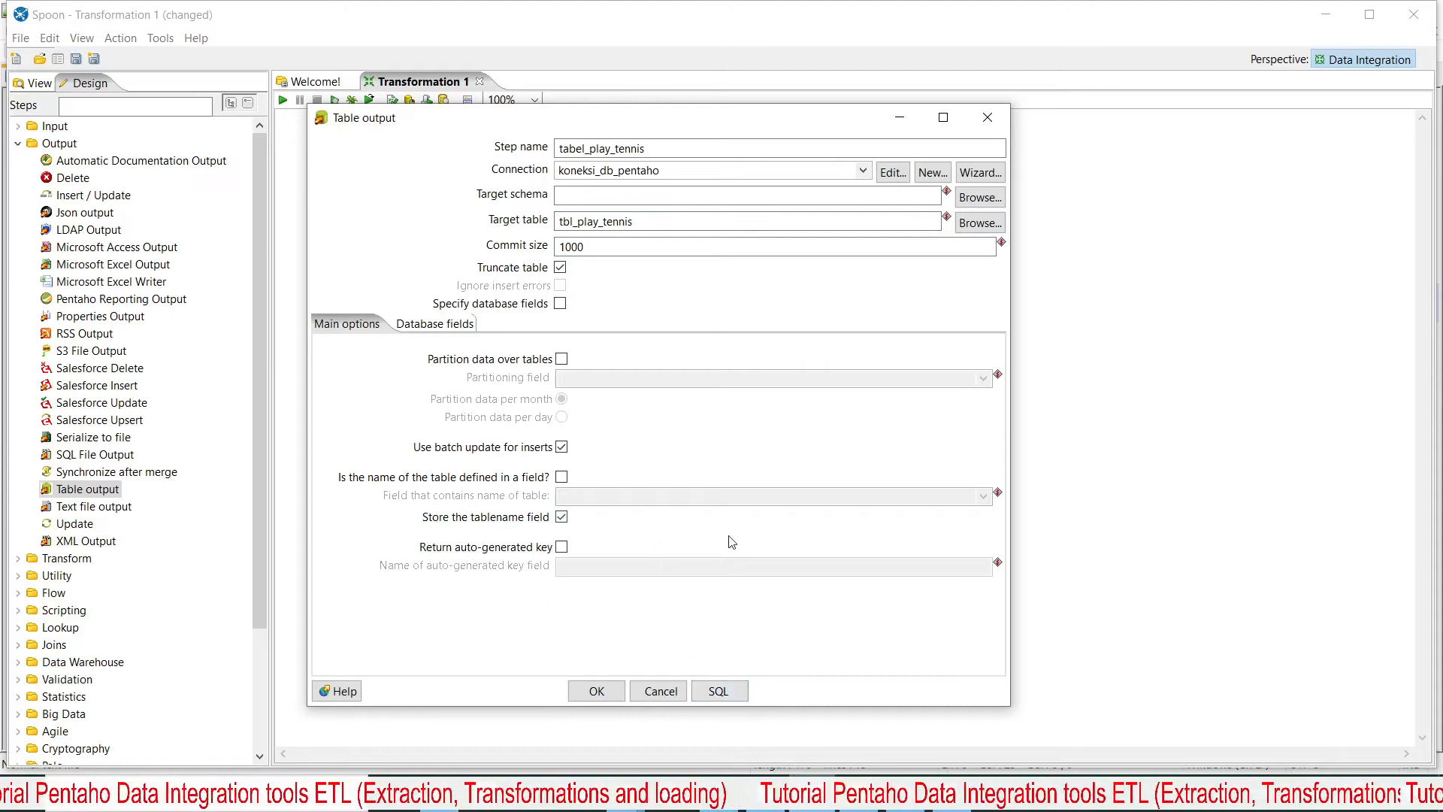
Execute the generated CREATE TABLE statement for tbl_play_tennis and accept the Table output's settings.
click(718, 691)
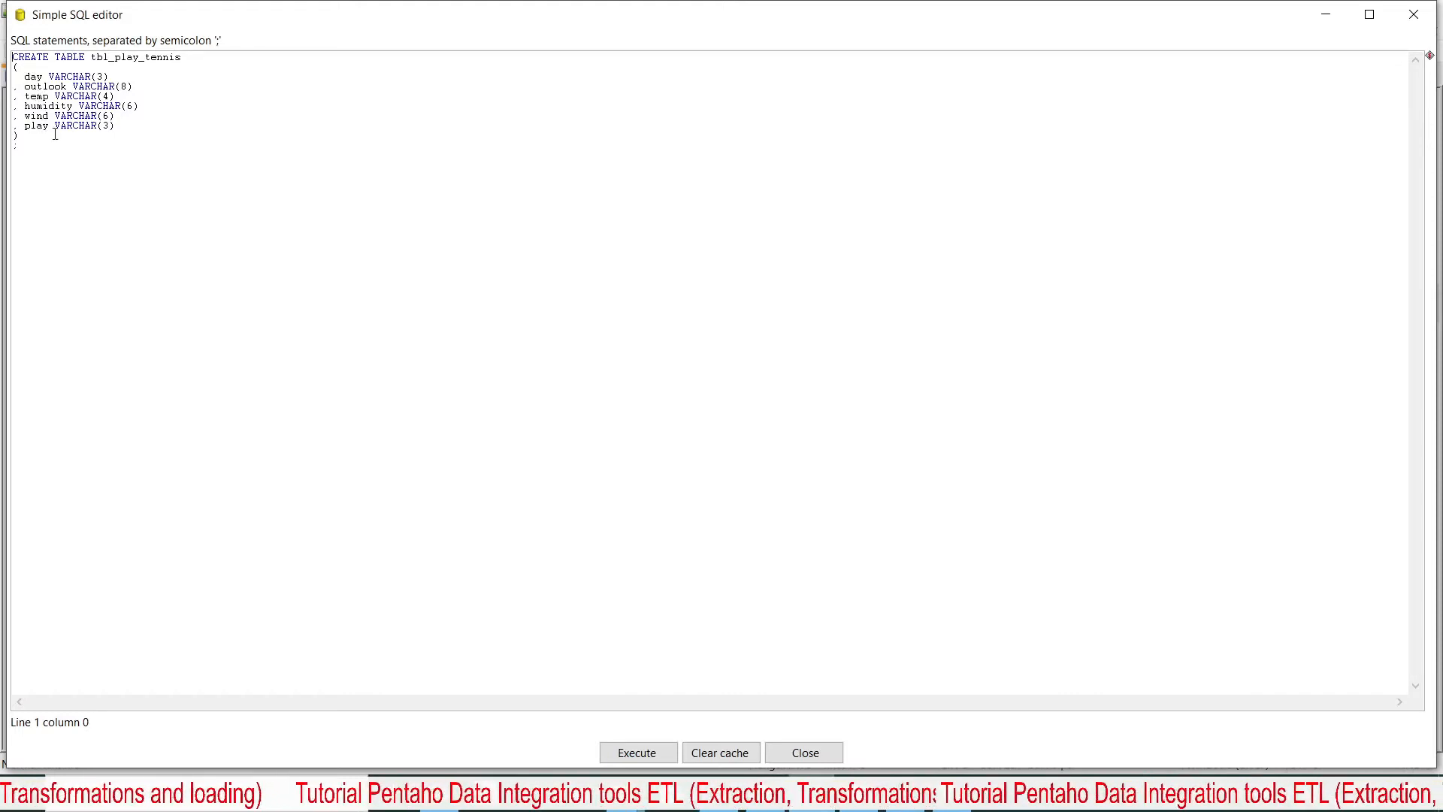
click(638, 749)
click(774, 548)
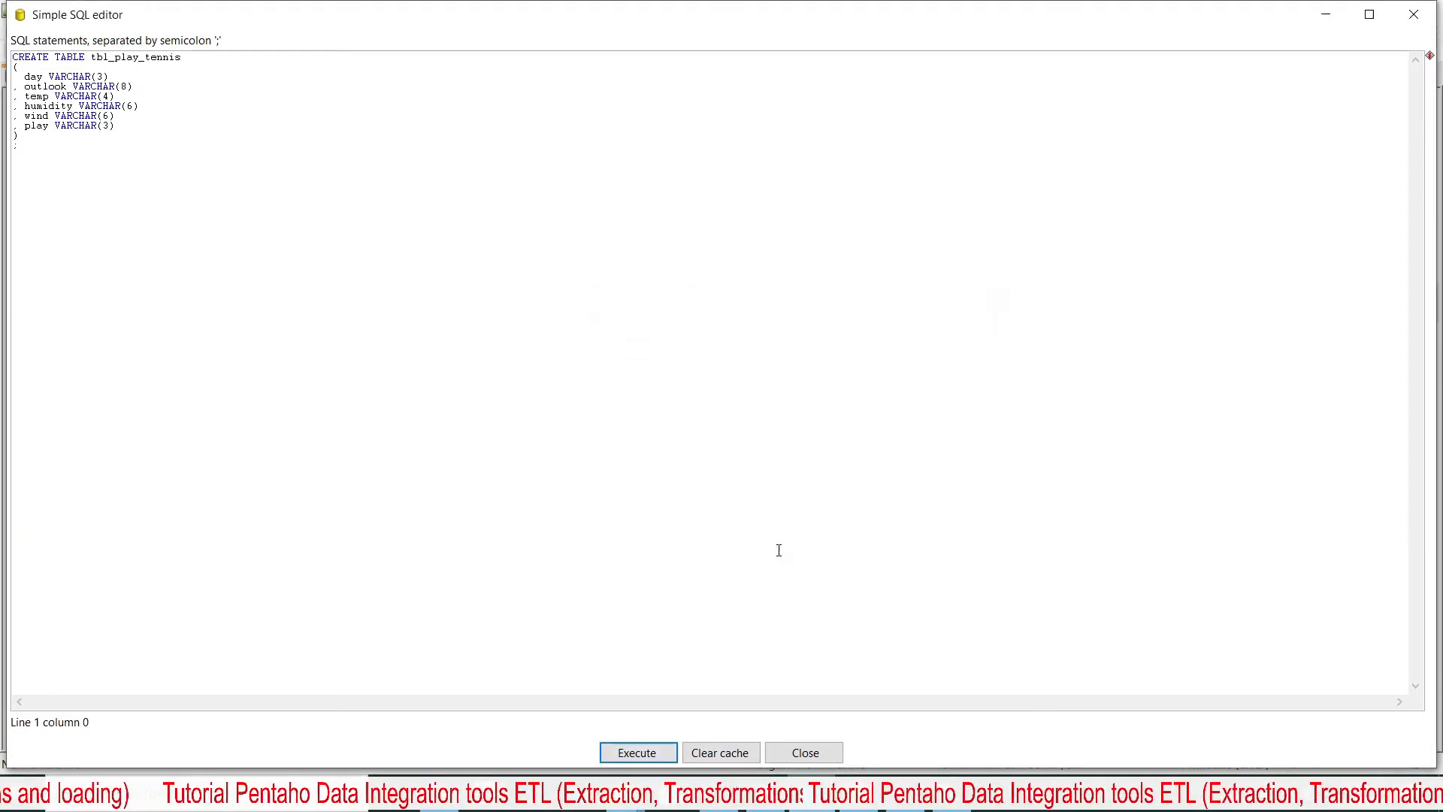
click(803, 752)
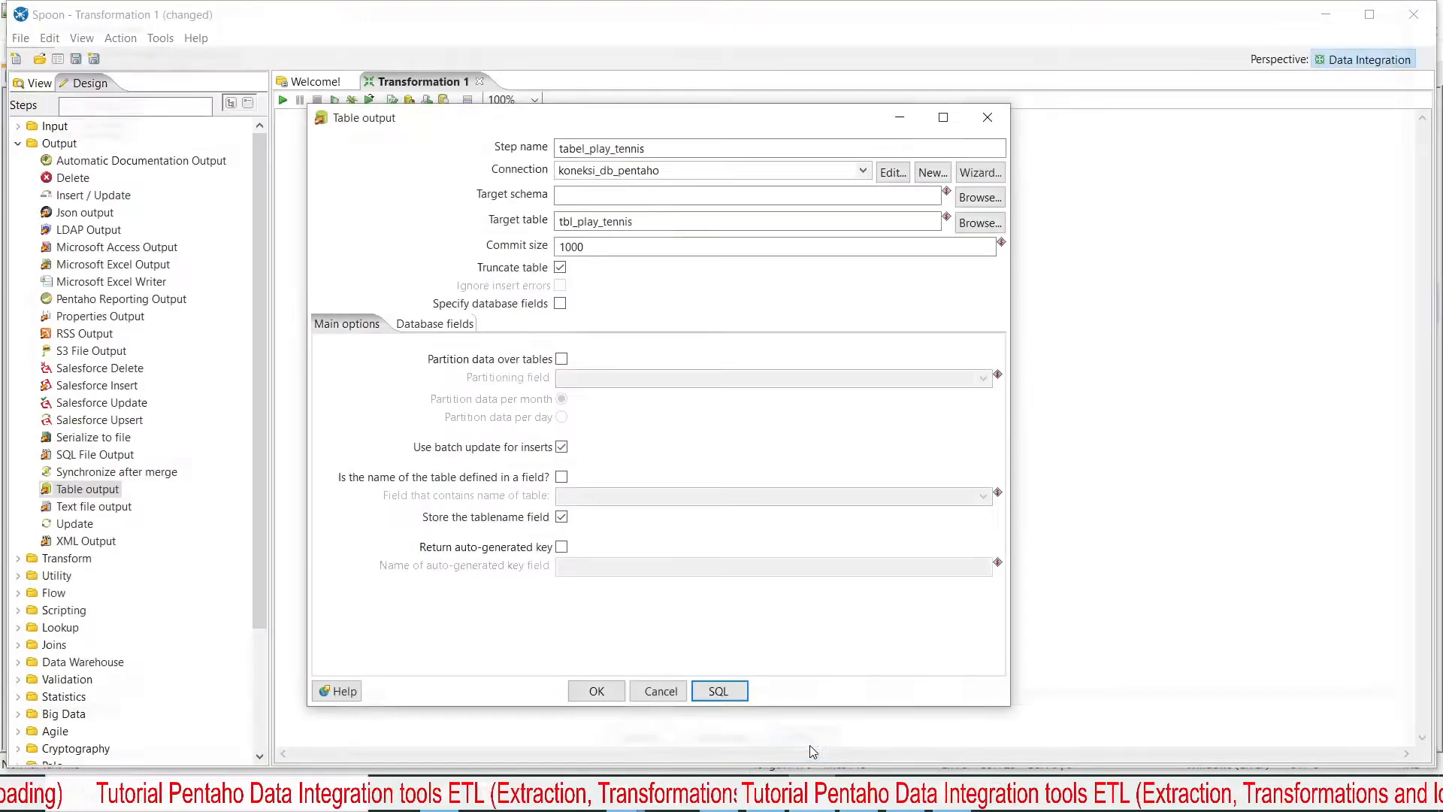
click(596, 692)
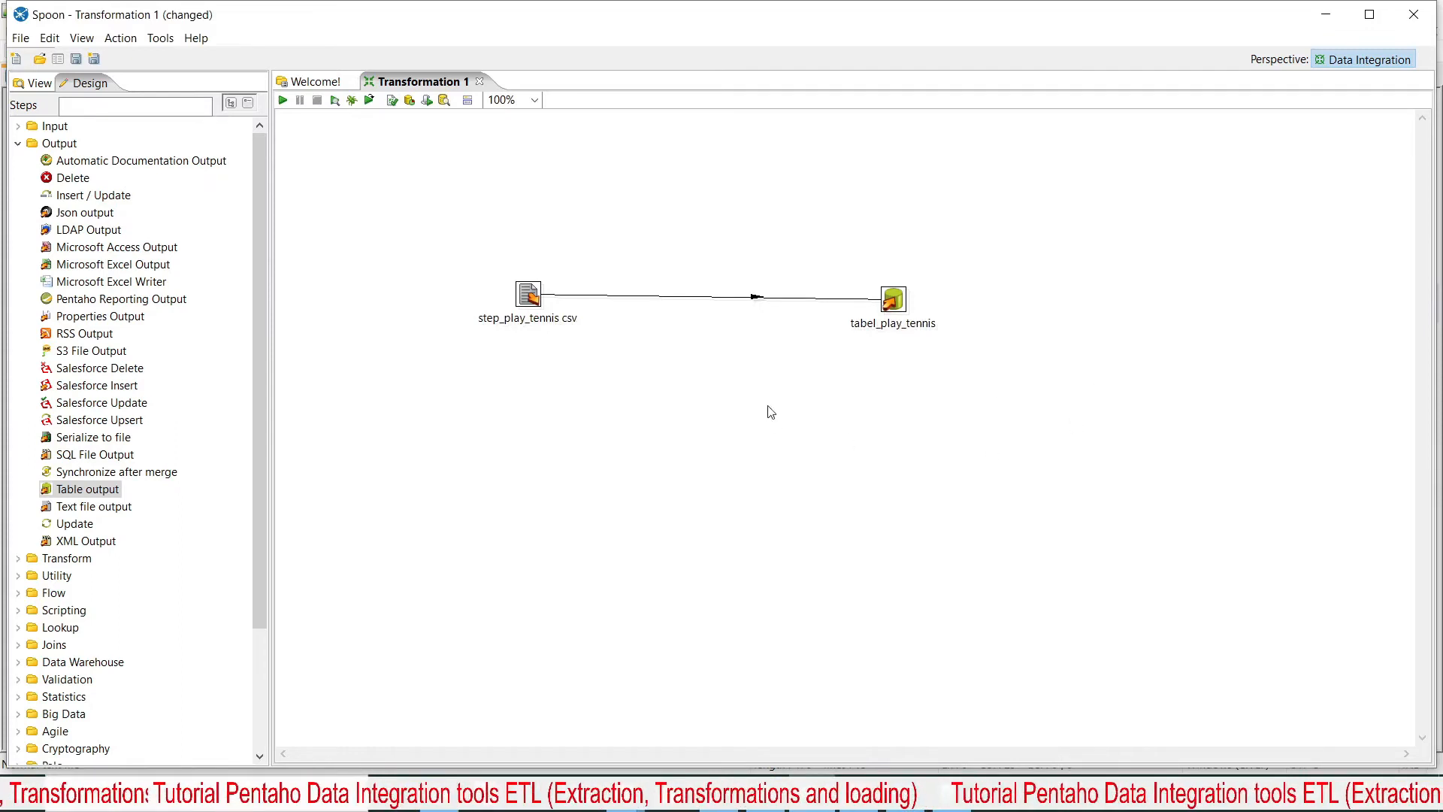
Save the transformation as koneksi_database_mysql in the pentaho-training transformation folder.
click(21, 38)
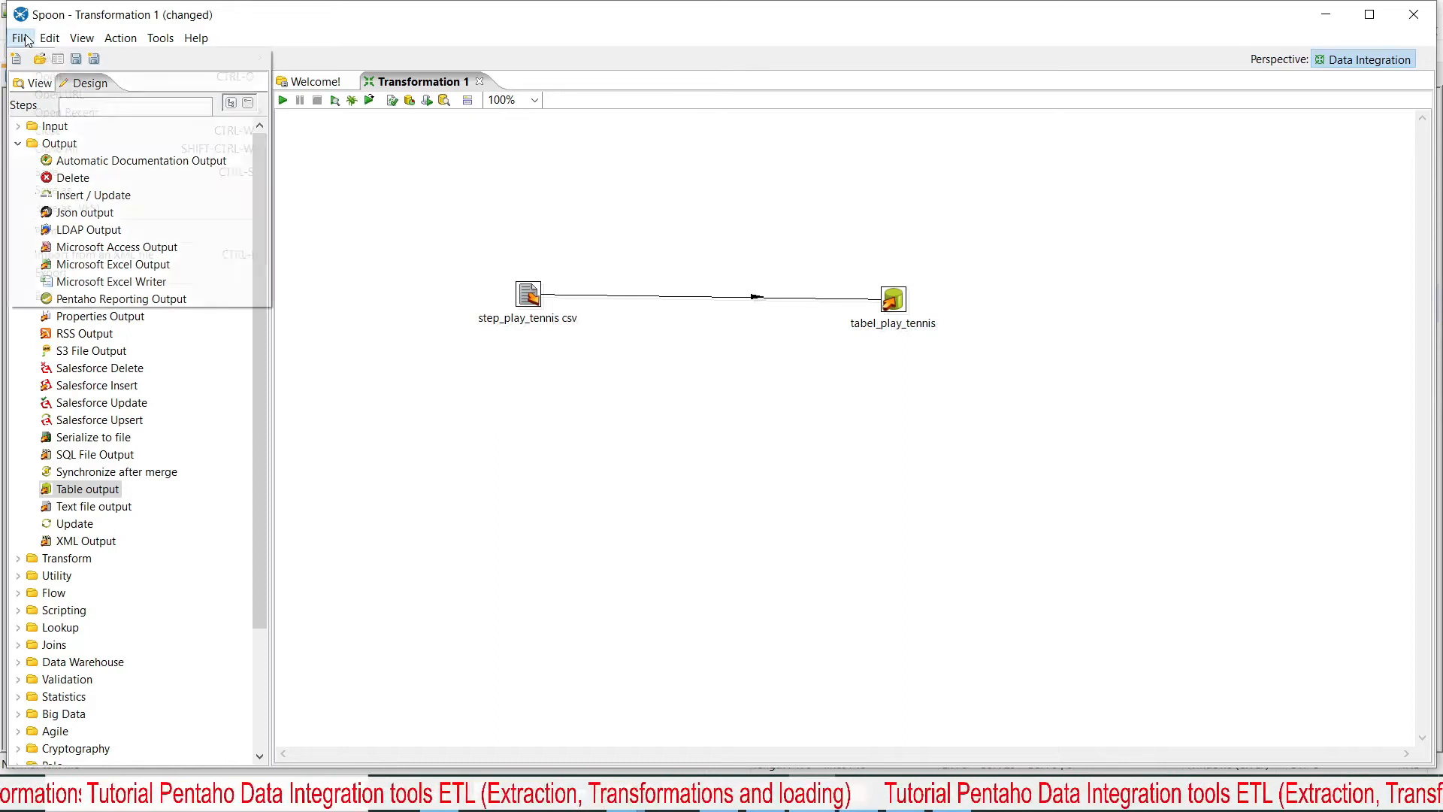
click(63, 174)
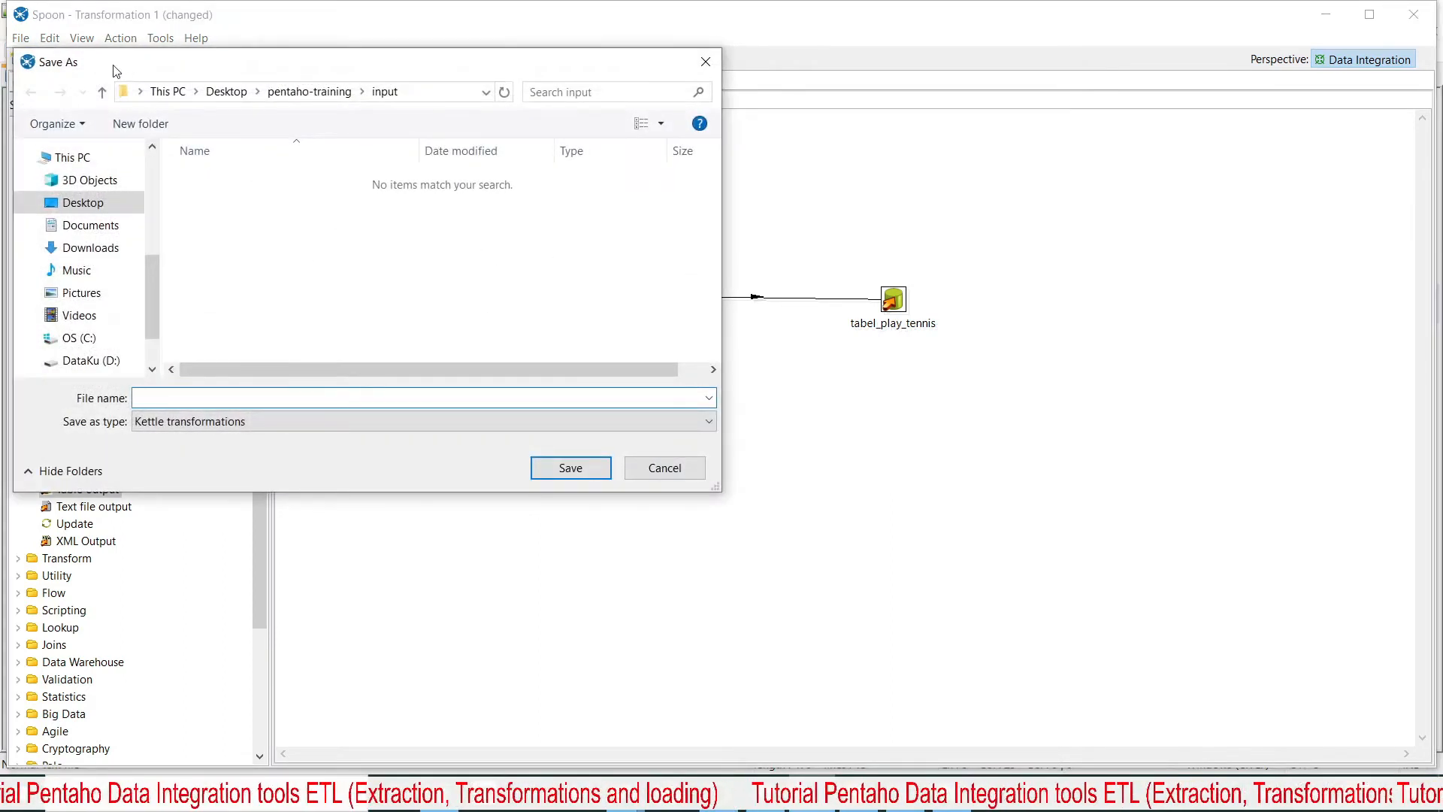
click(101, 91)
double_click(235, 264)
click(282, 399)
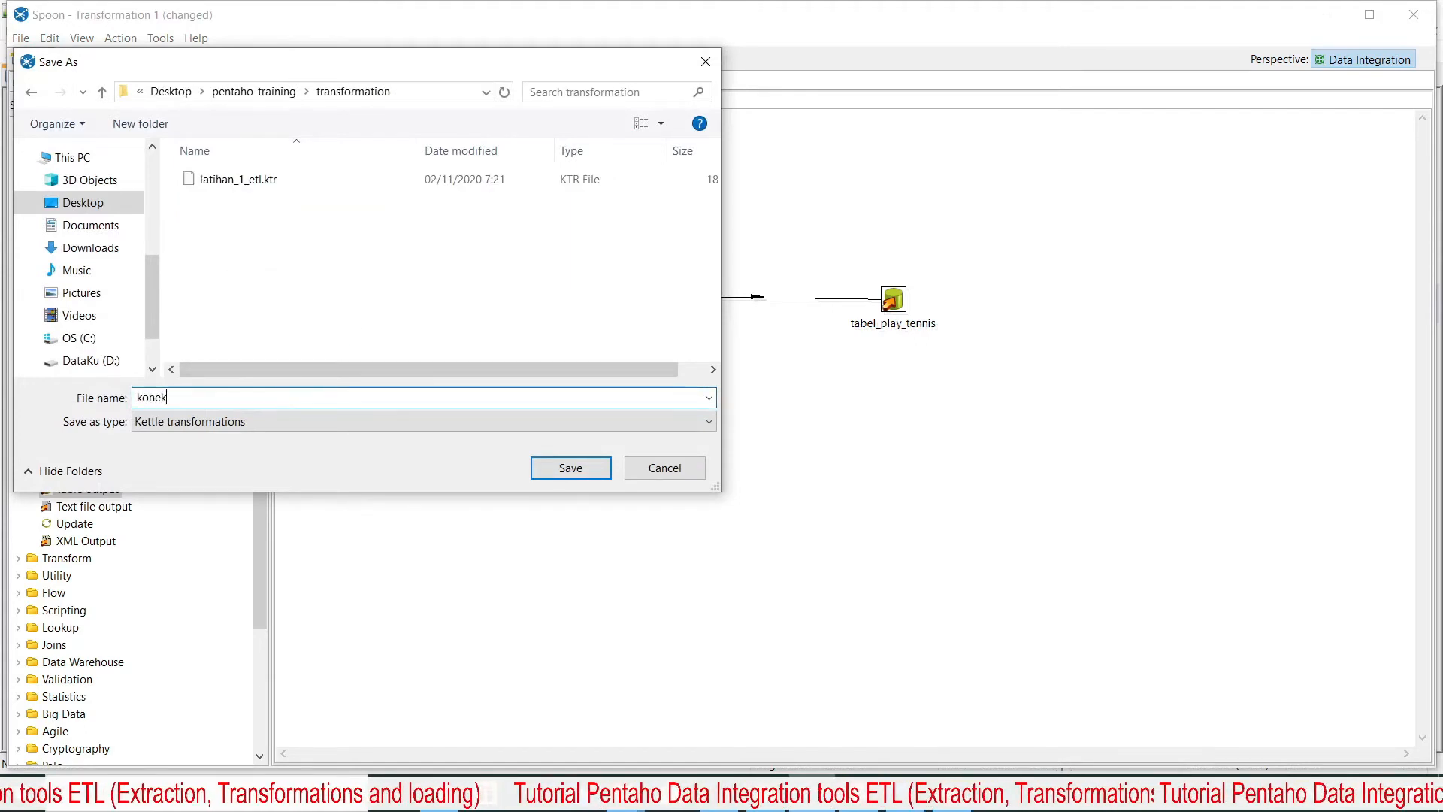
text(koneksi_data)
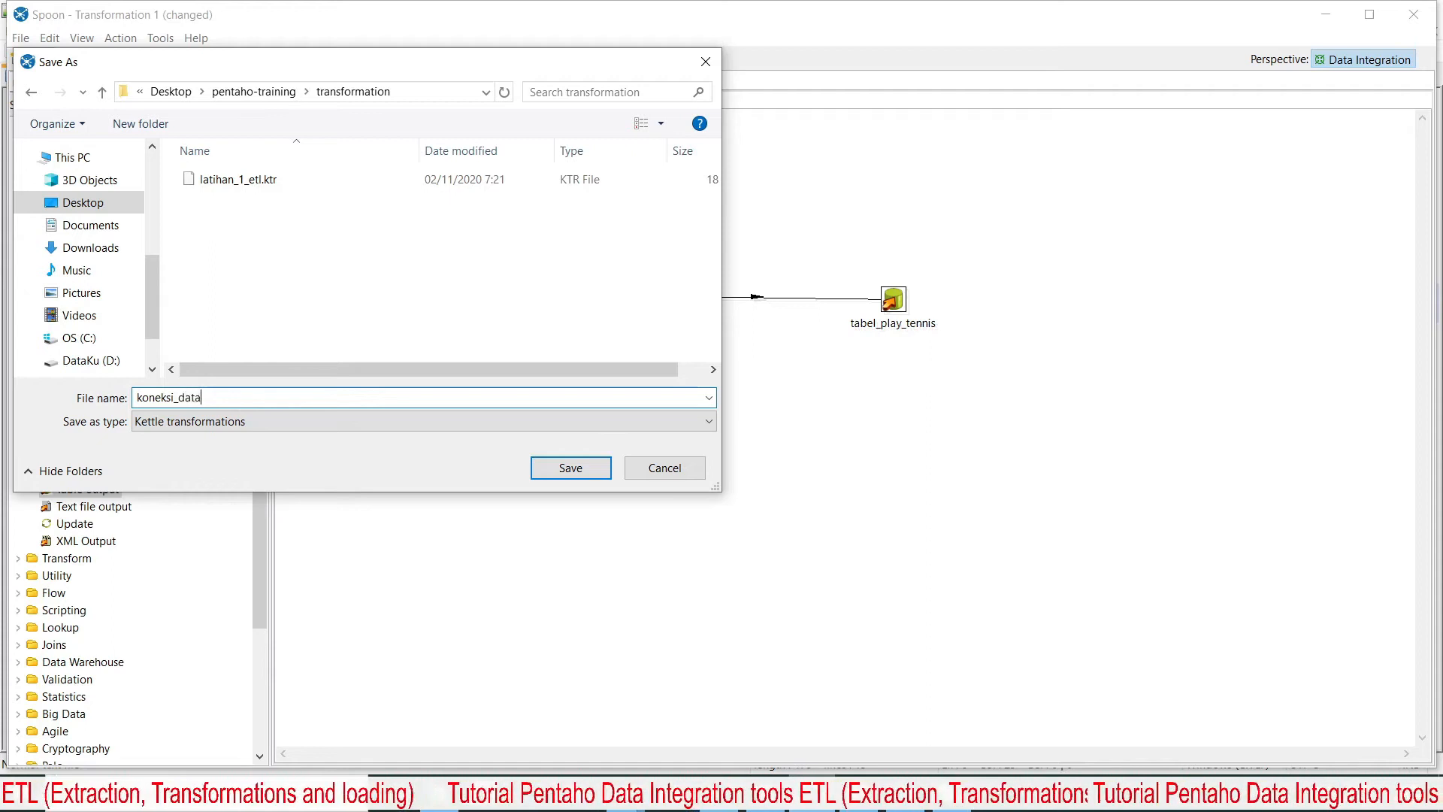
text(base_mysql)
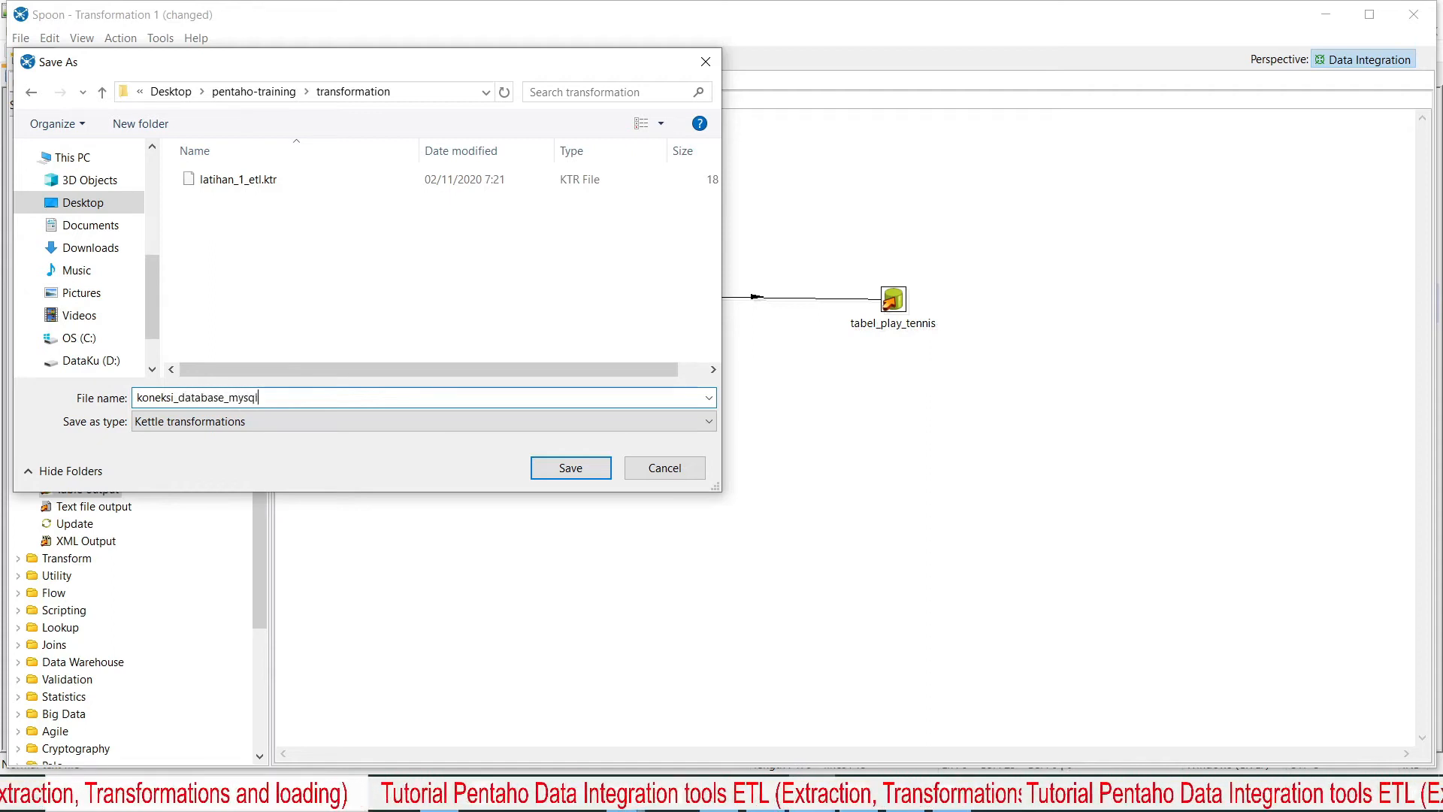
click(570, 467)
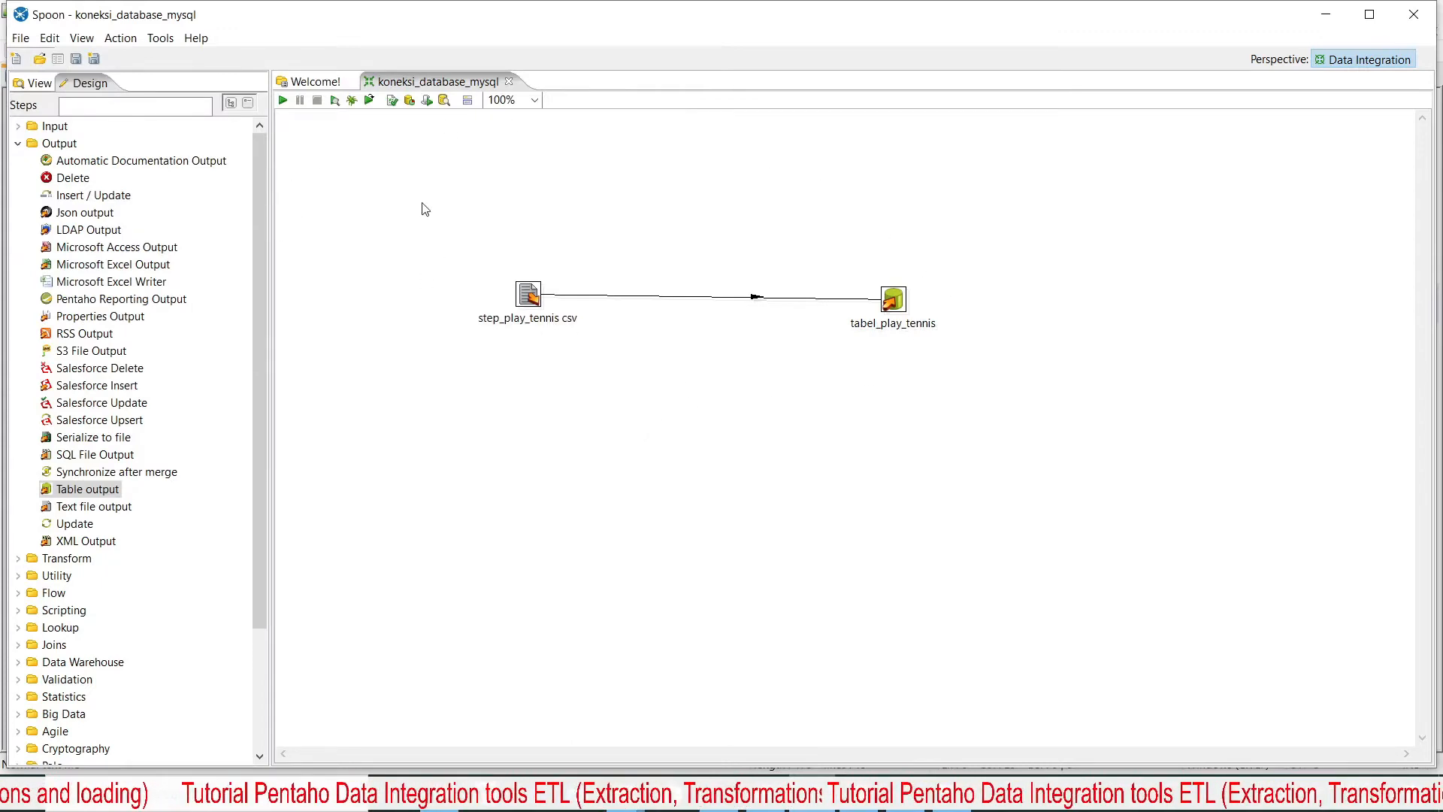
Run the transformation with local execution and basic logging.
click(284, 102)
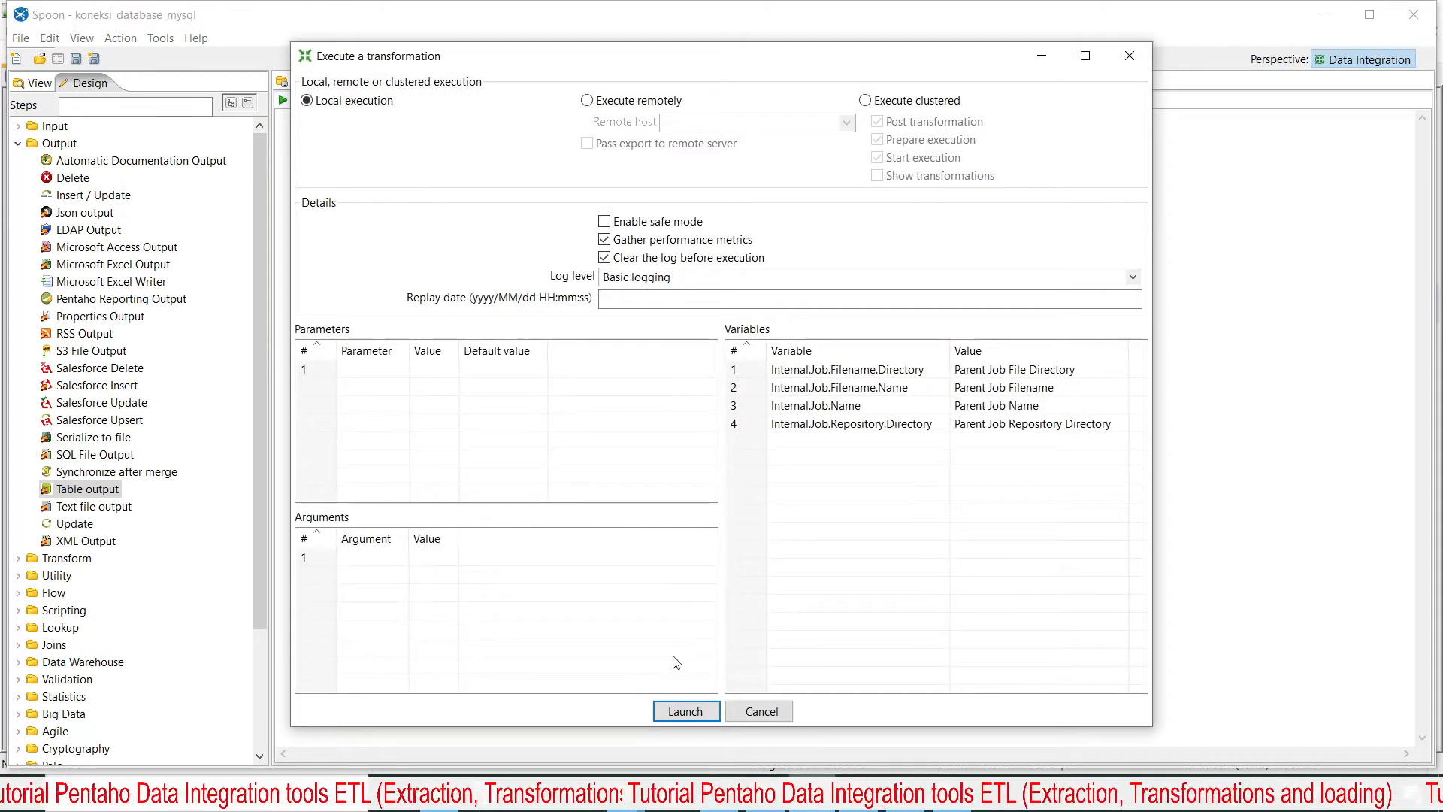
click(685, 711)
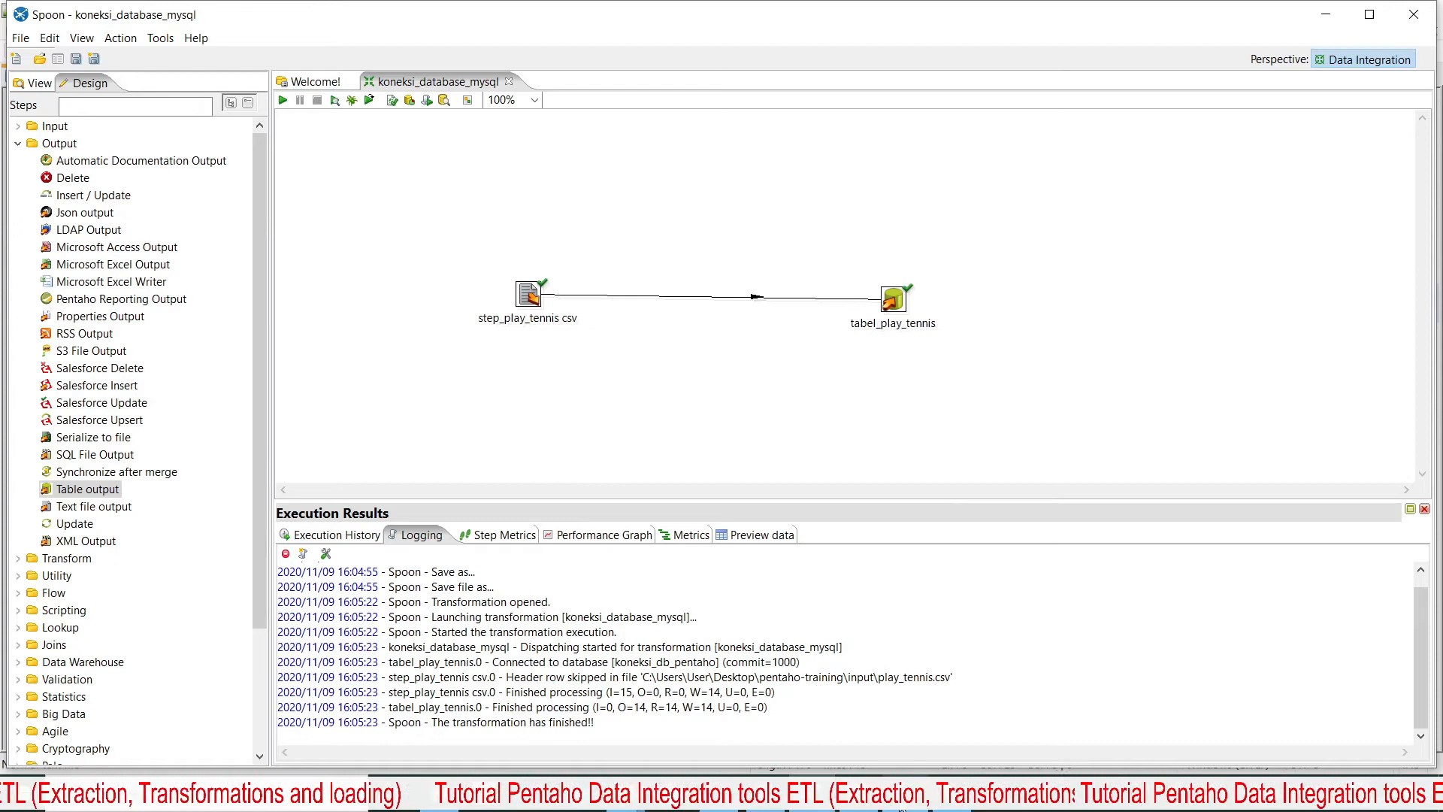
Switch to SQLyog and refresh the object browser for the root@localhost server.
click(902, 808)
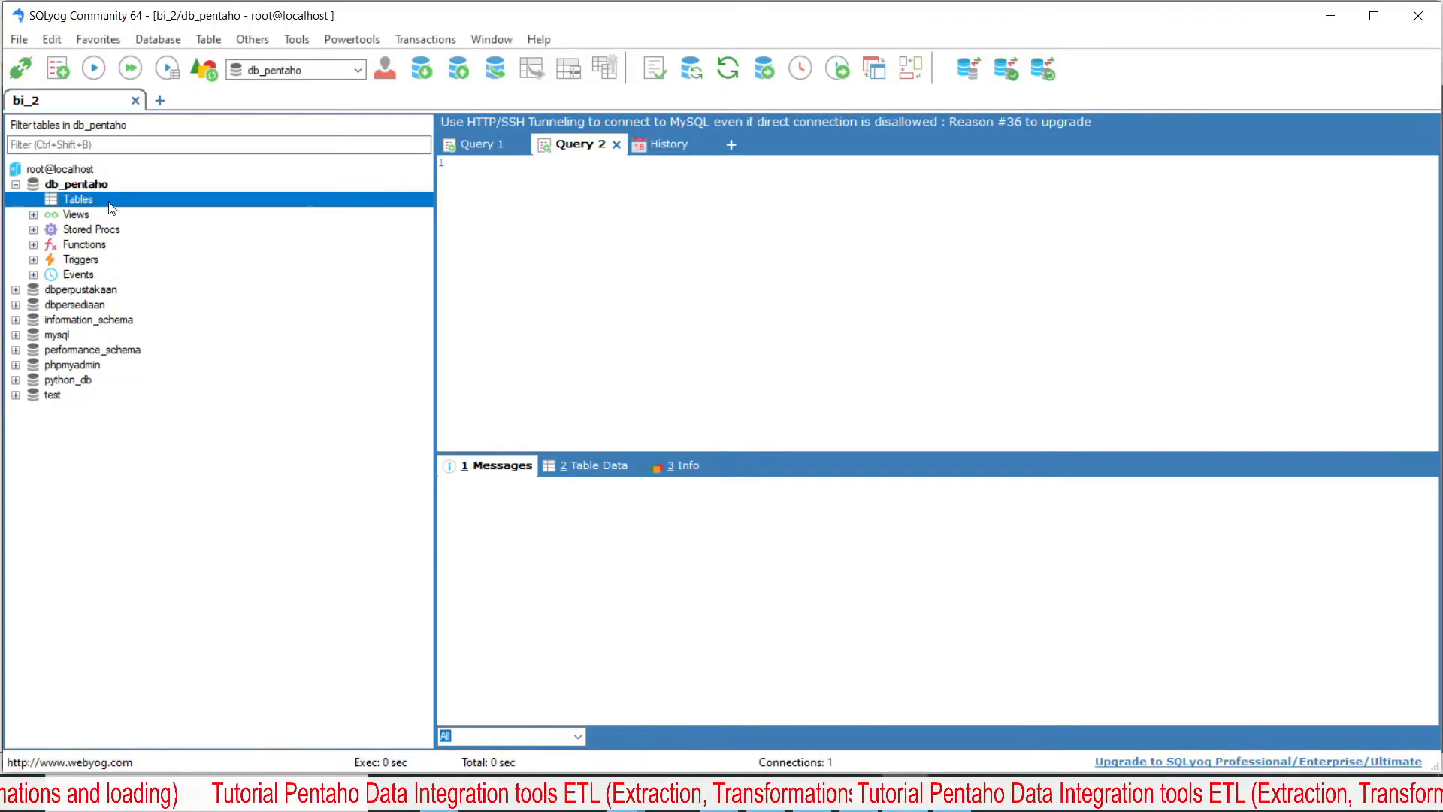
click(80, 170)
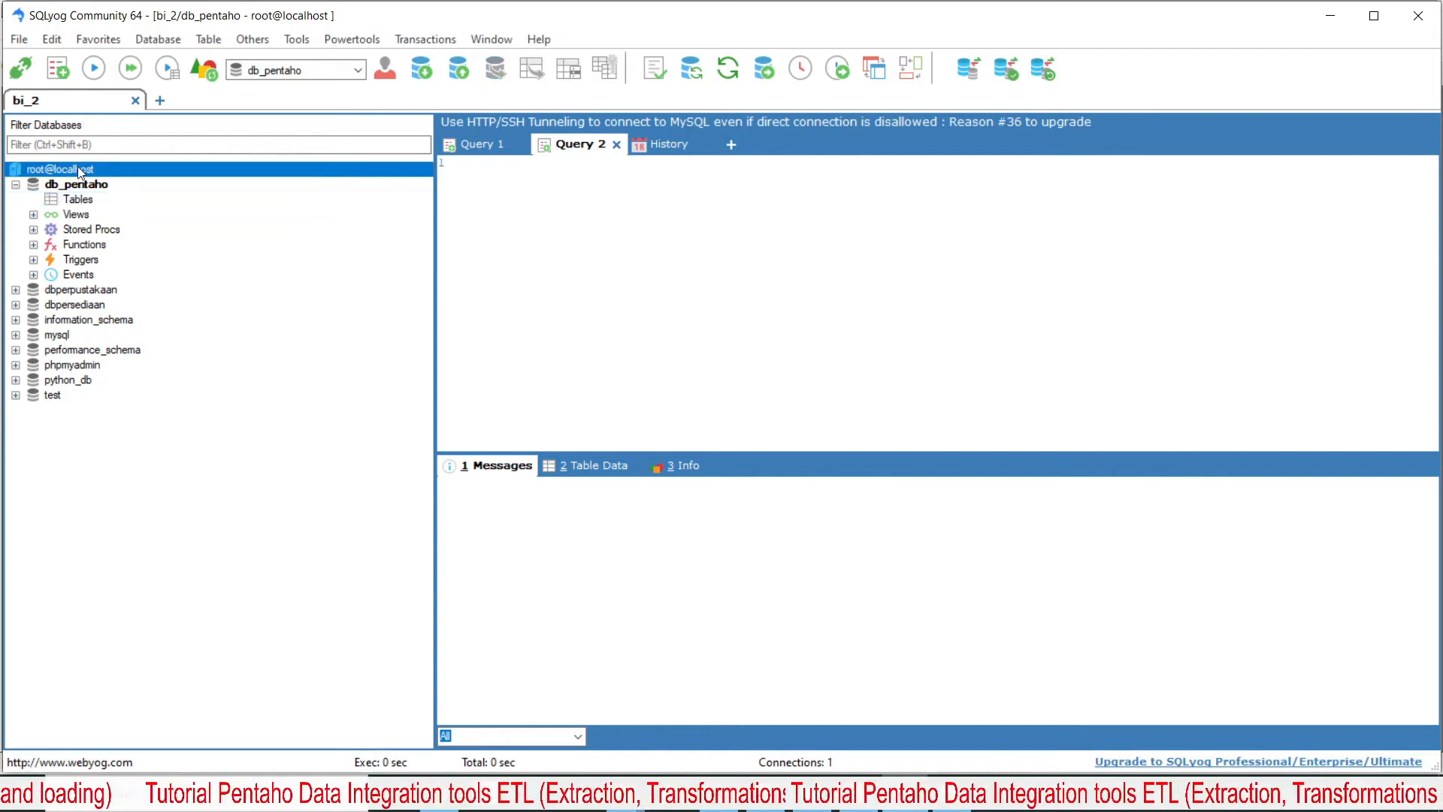
right_click(78, 166)
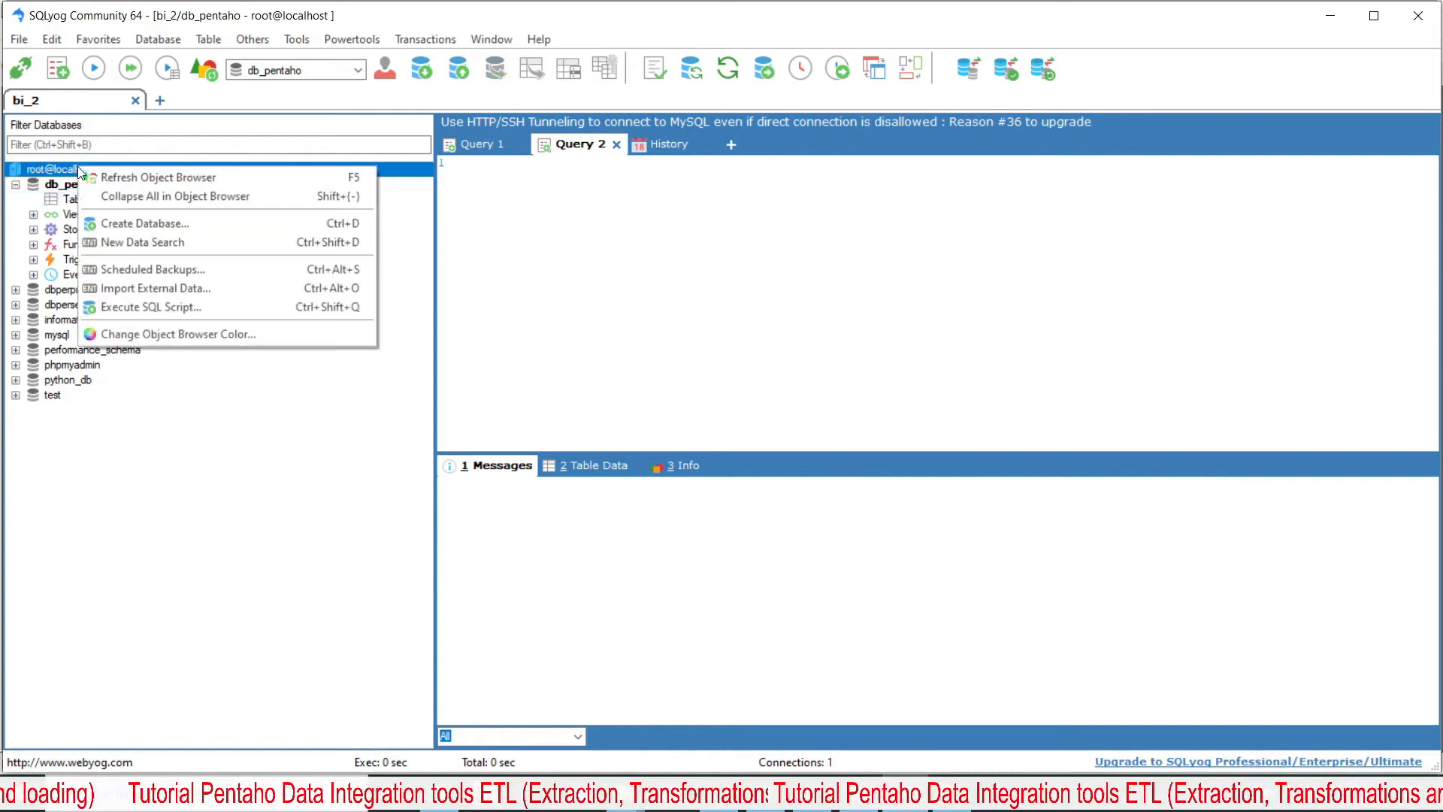
click(118, 179)
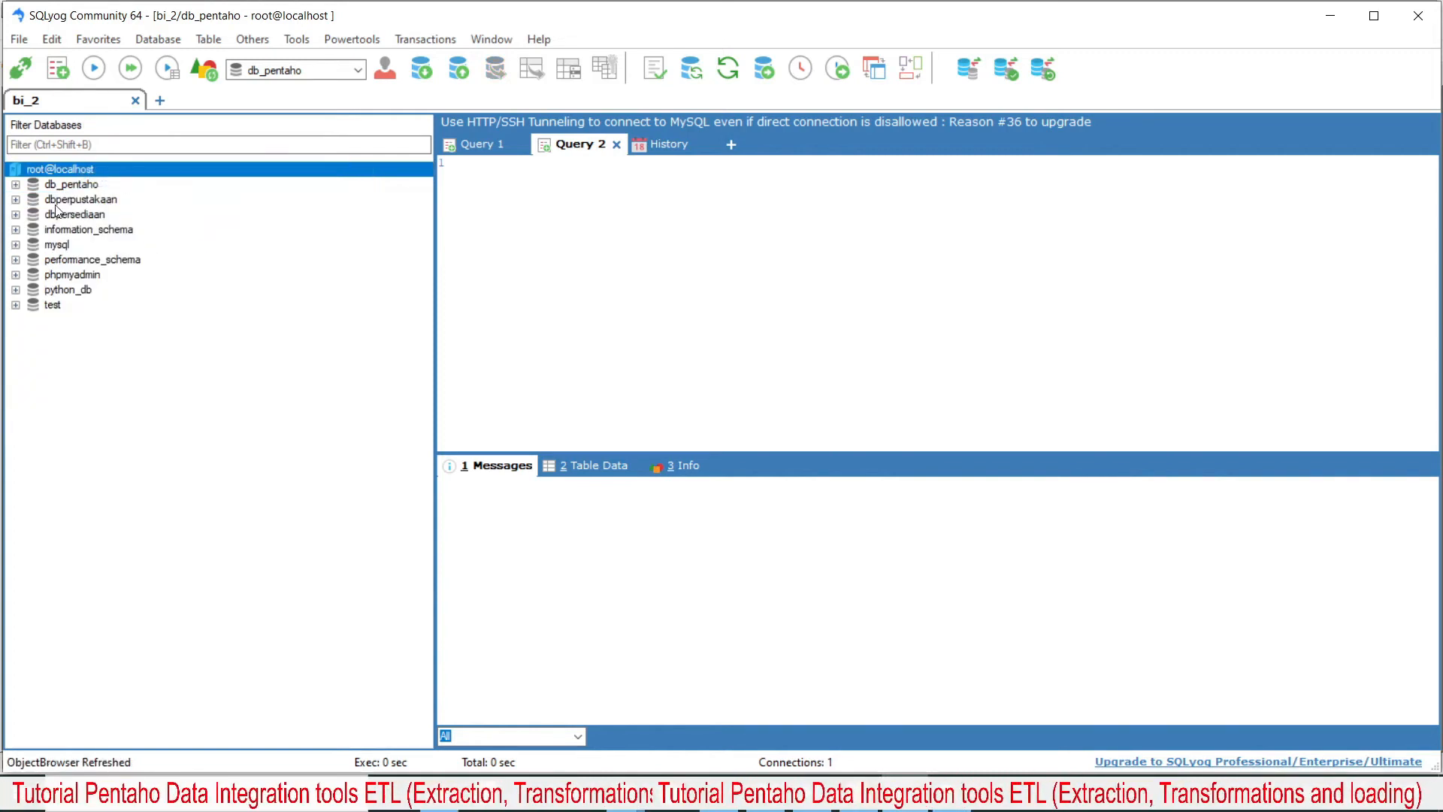
Expand the db_pentaho tables and the columns of tbl_play_tennis, and open the table's data for viewing.
click(15, 185)
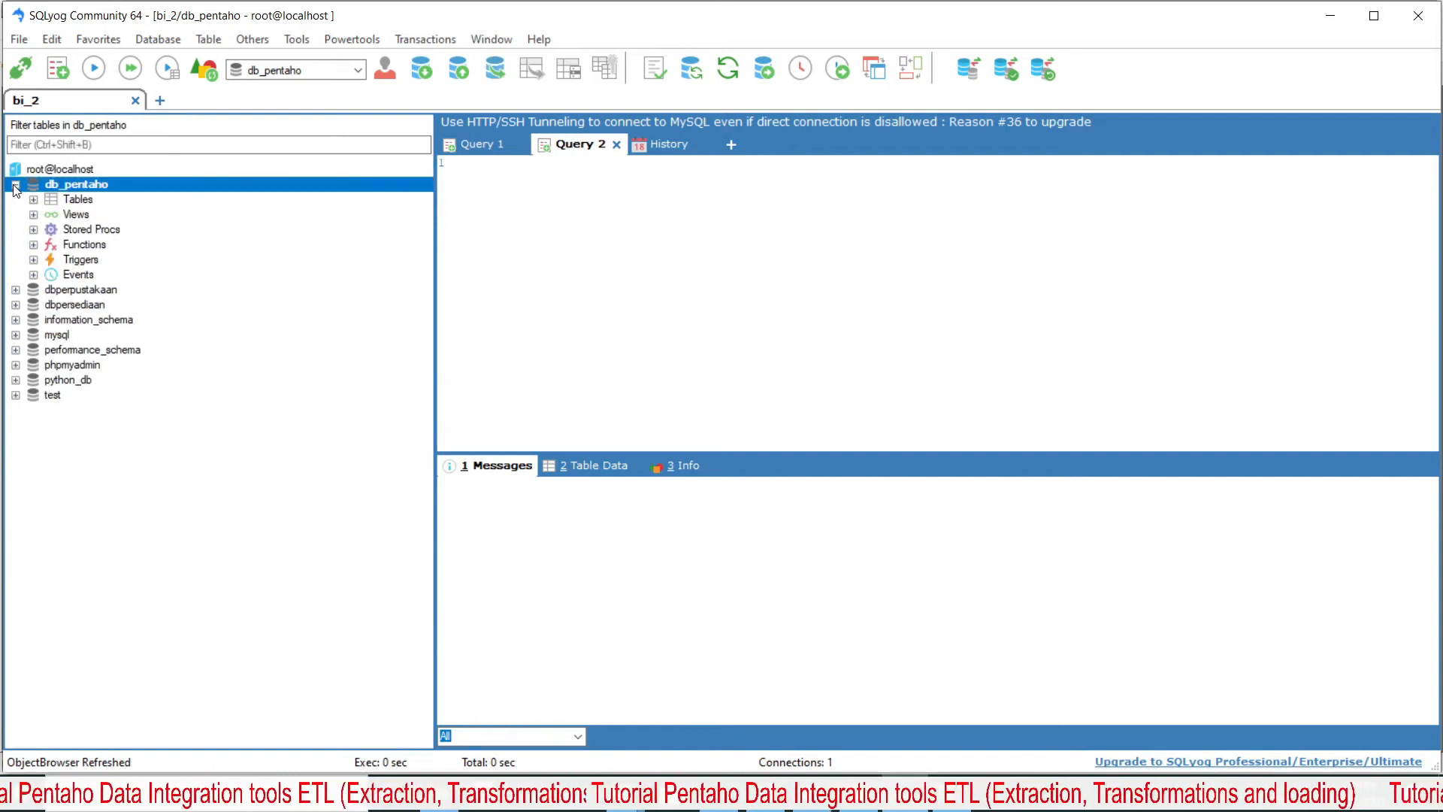
click(33, 200)
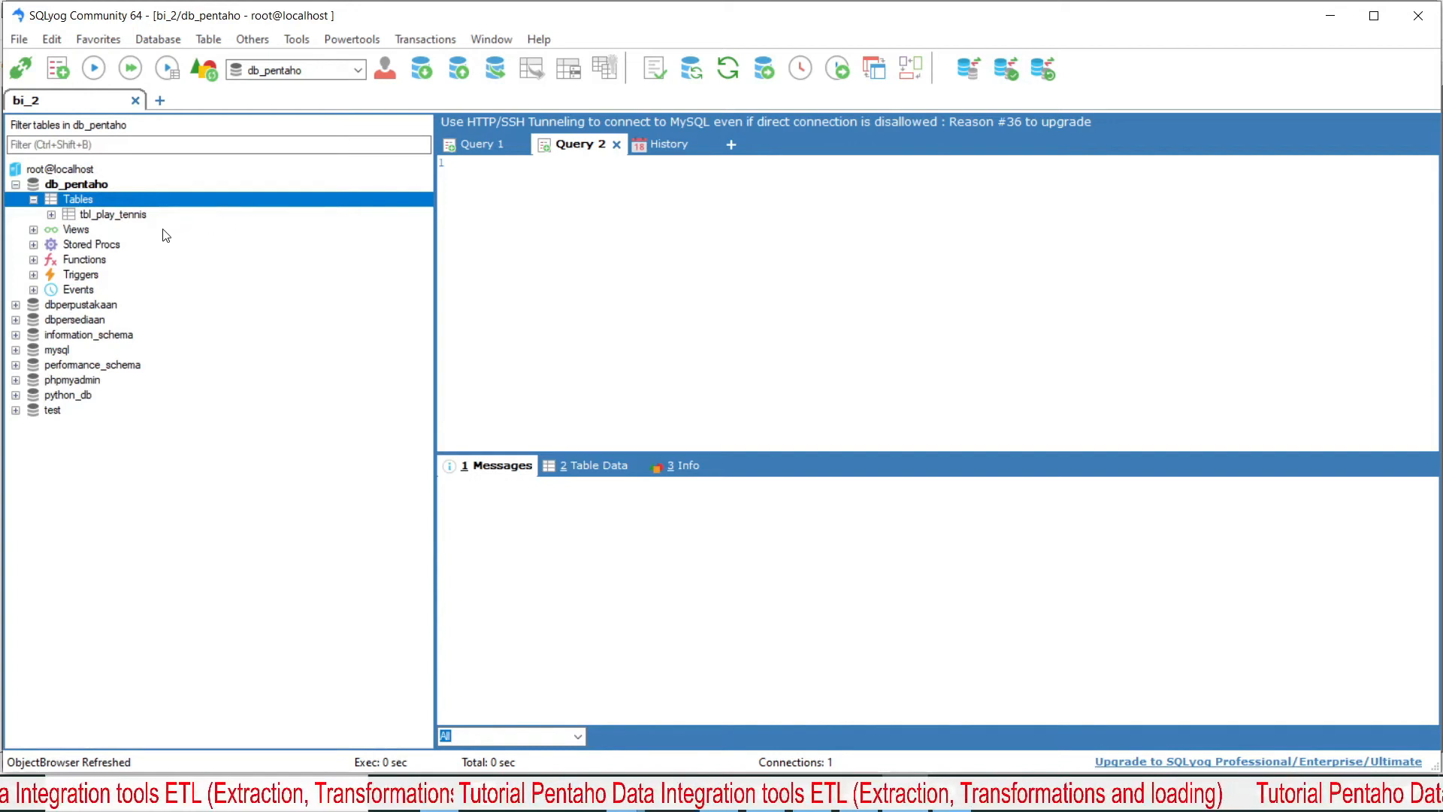
click(51, 215)
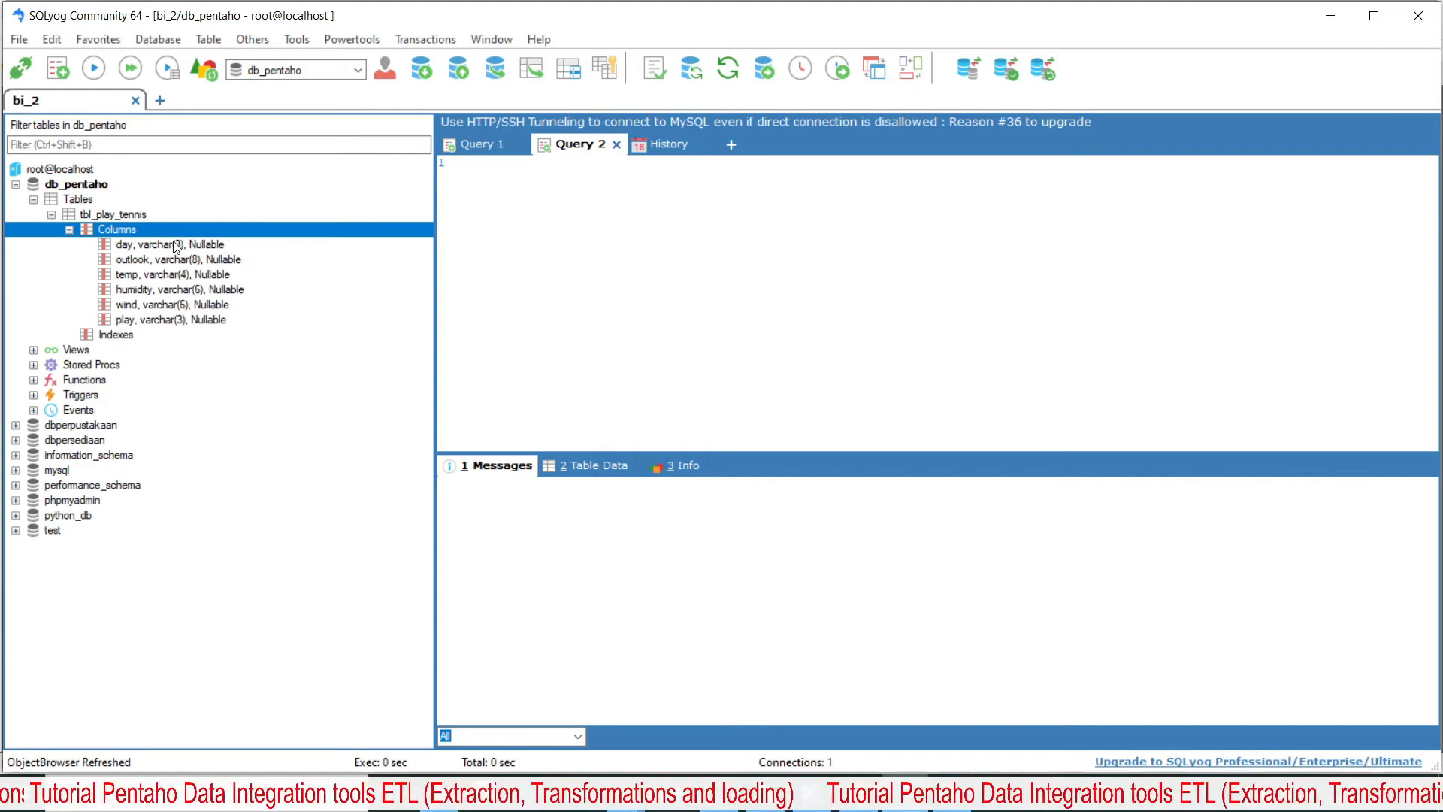
right_click(83, 215)
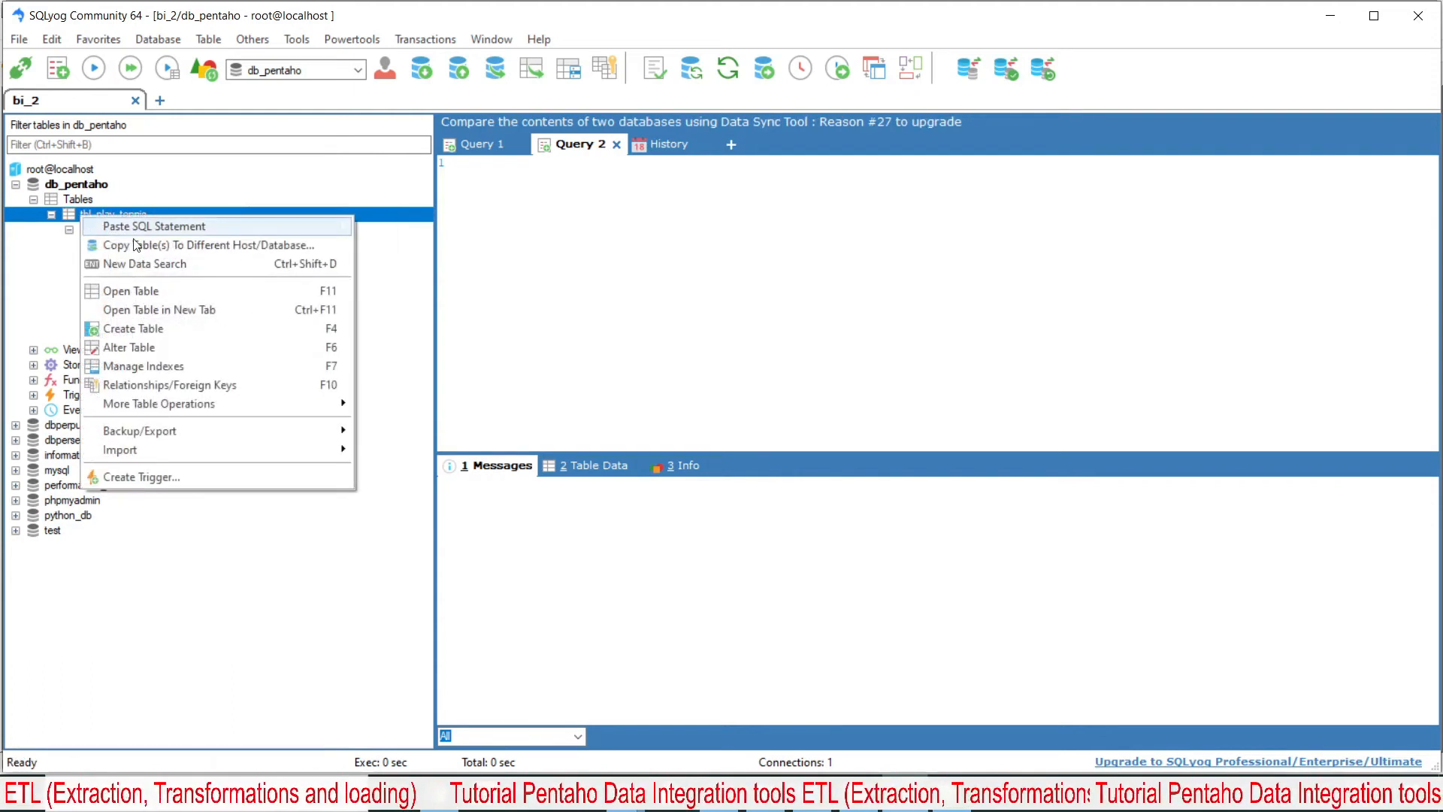
click(194, 290)
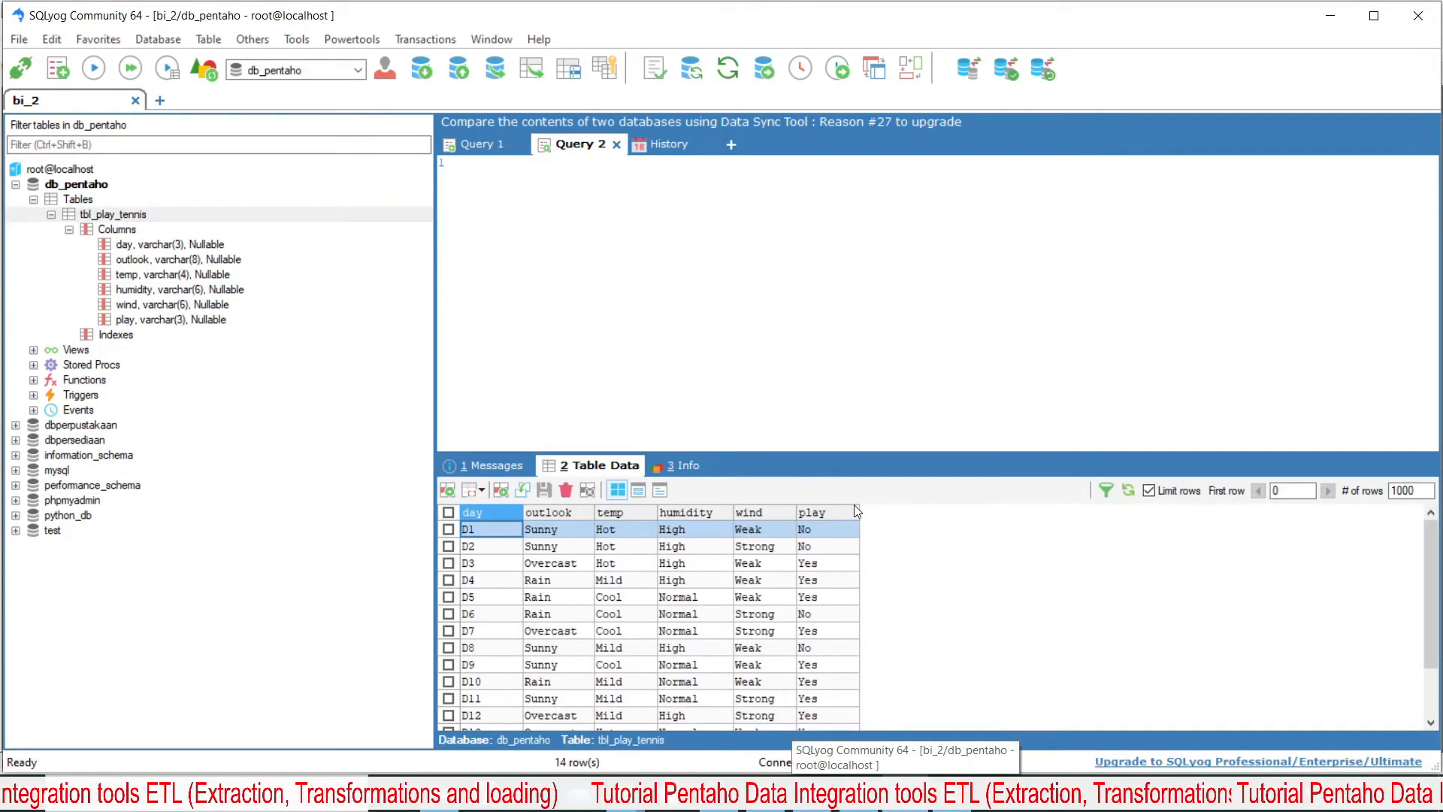
Compare the tbl_play_tennis rows with play_tennis.csv in Notepad++ placed alongside, and return to Spoon.
click(957, 798)
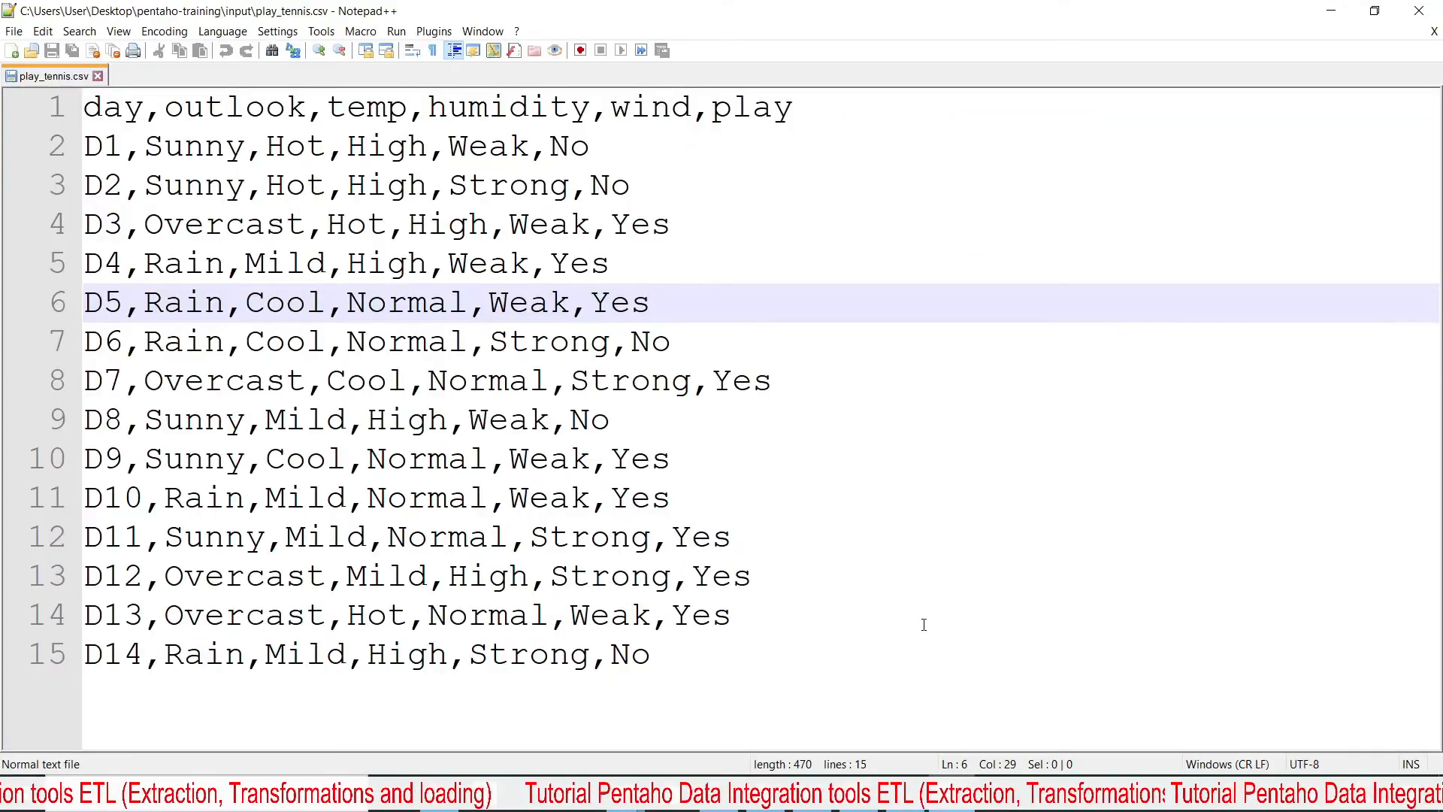
click(891, 797)
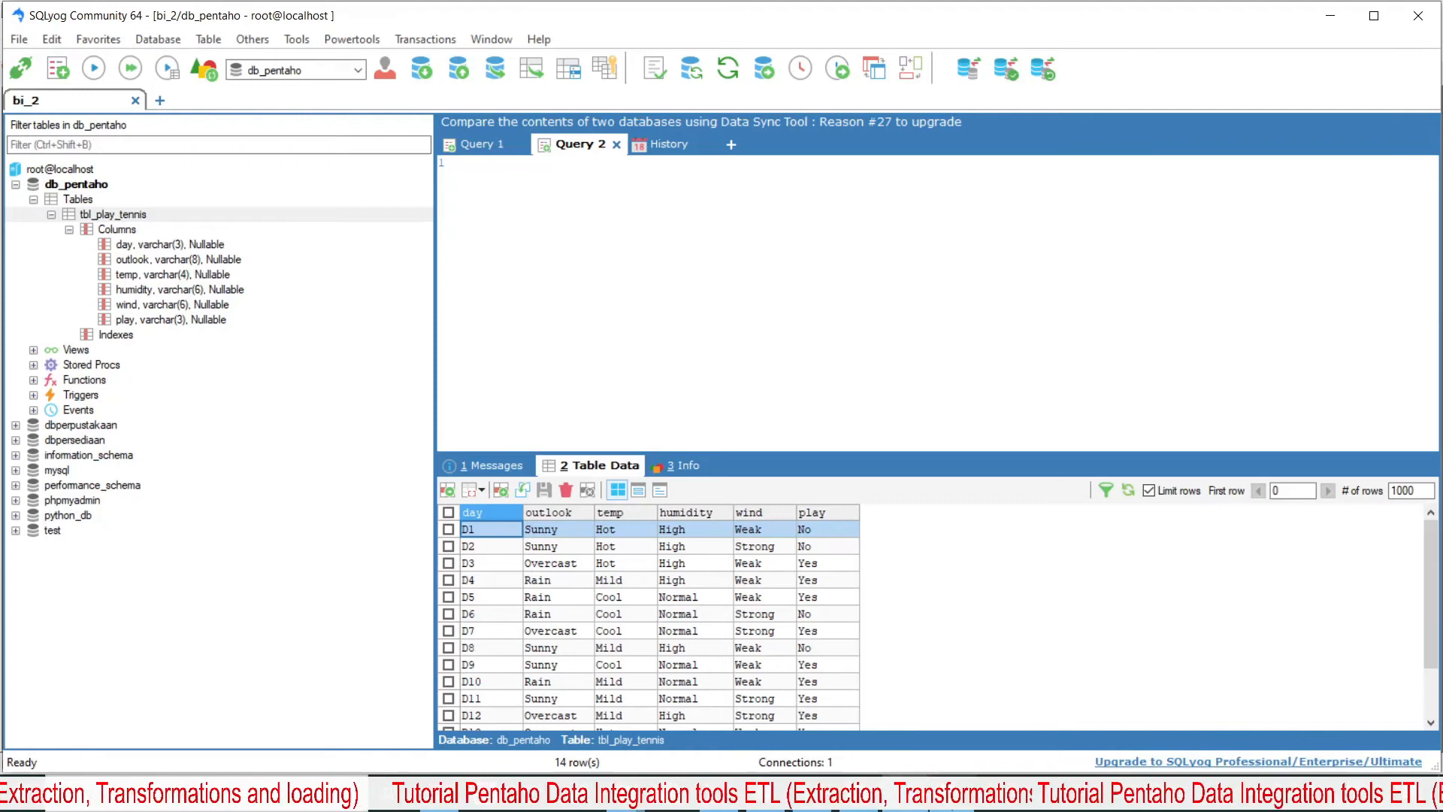
click(957, 798)
drag(669, 10, 1400, 395)
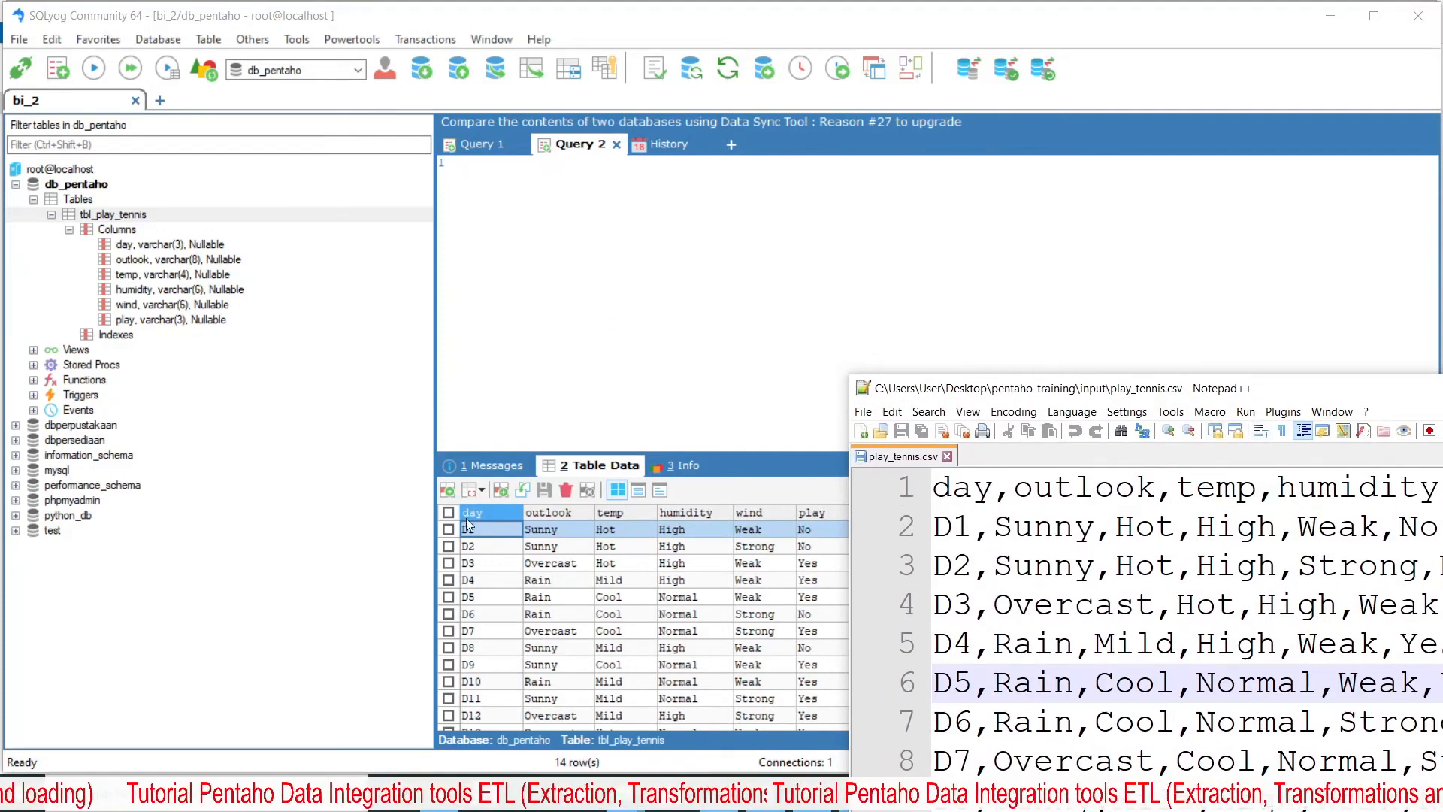
scroll(475, 540, down, 1)
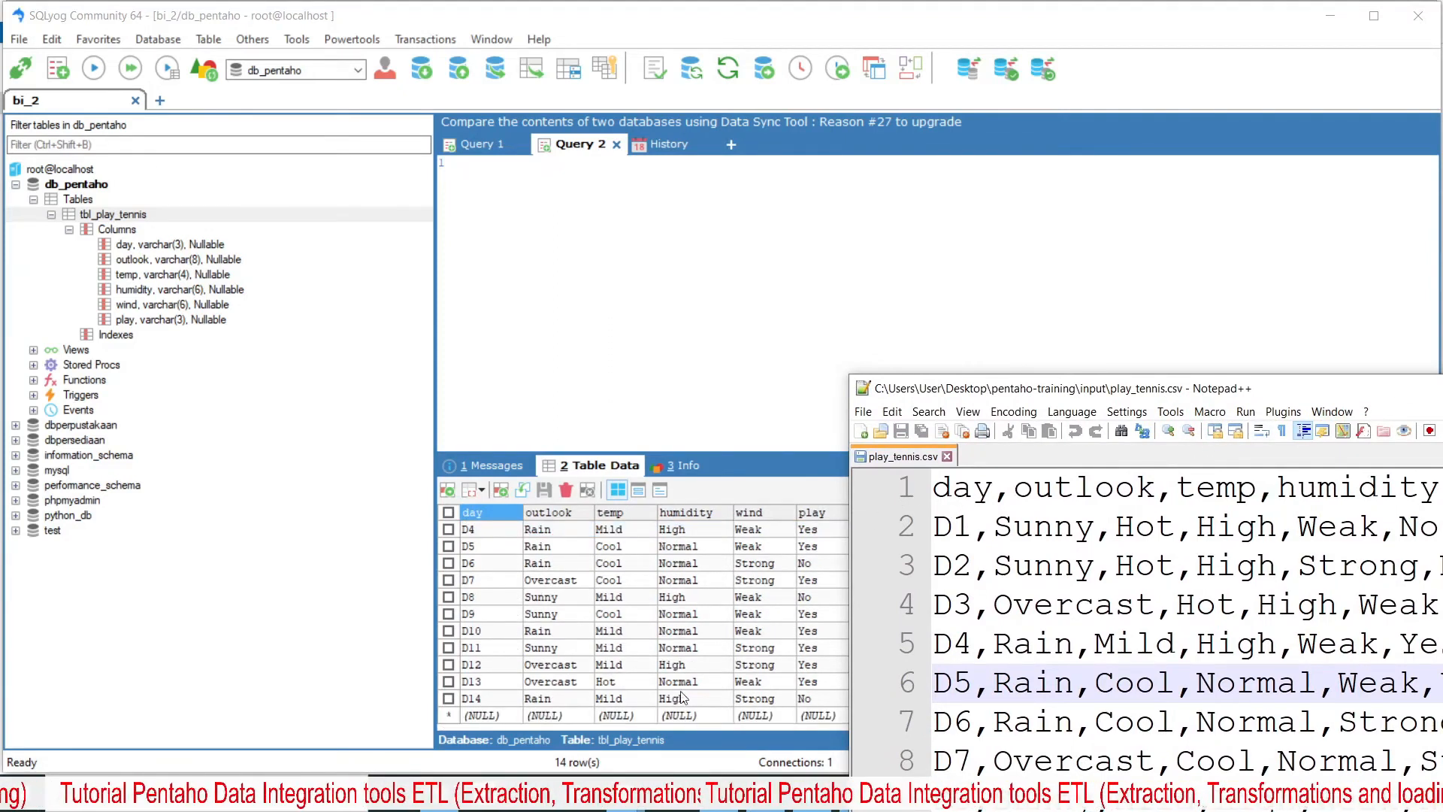
scroll(925, 676, down, 1)
drag(1076, 391, 1075, 131)
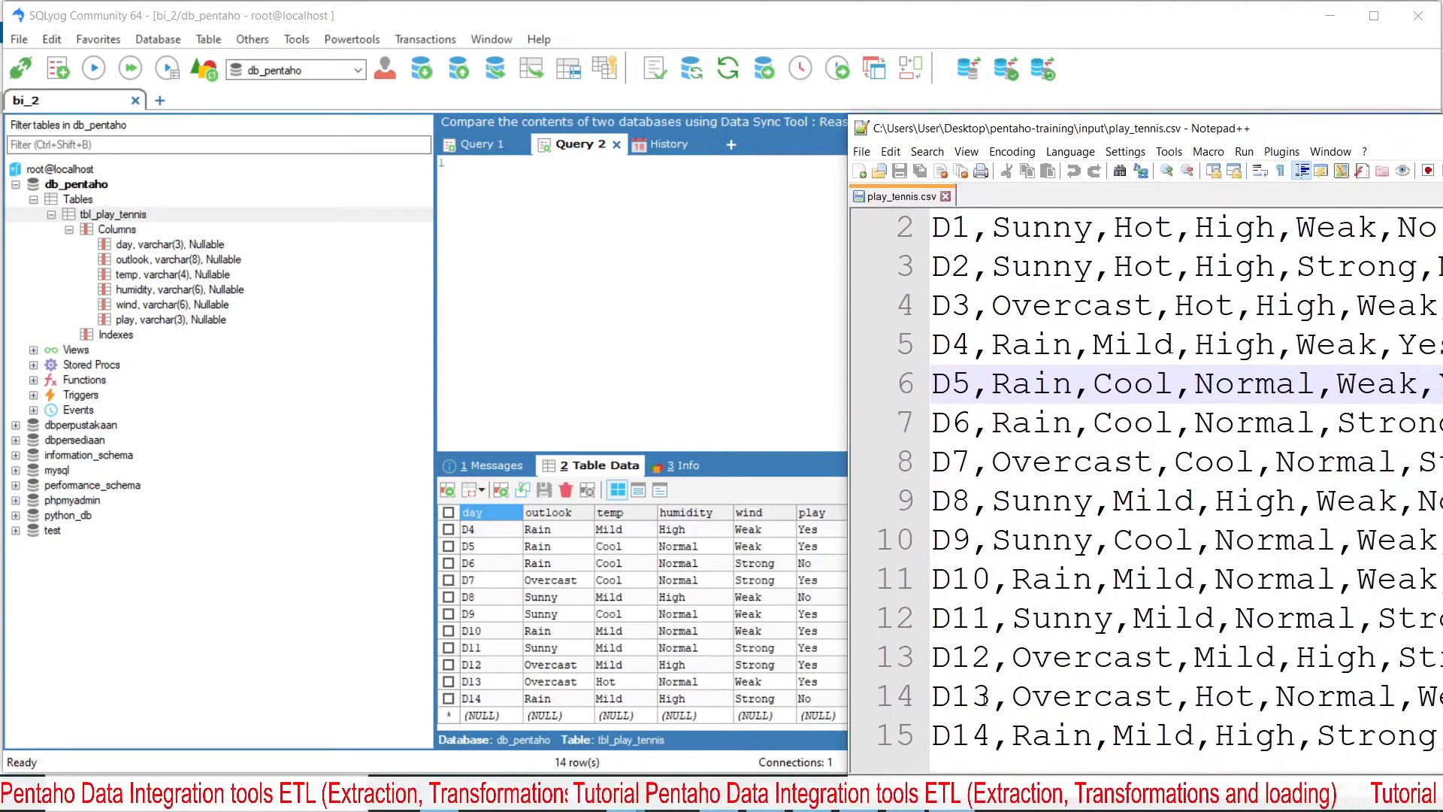
drag(1198, 134, 502, 127)
click(1136, 120)
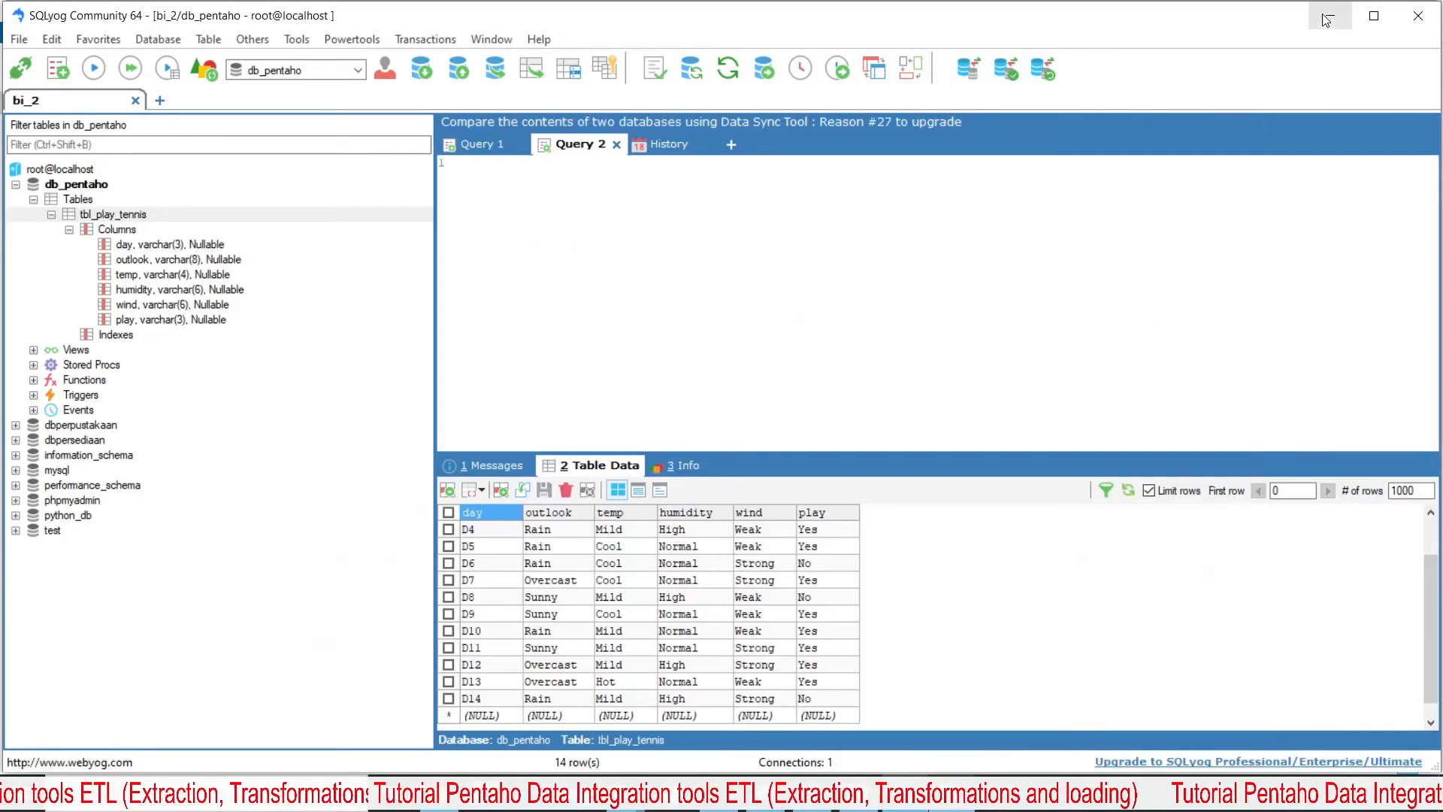
click(1344, 21)
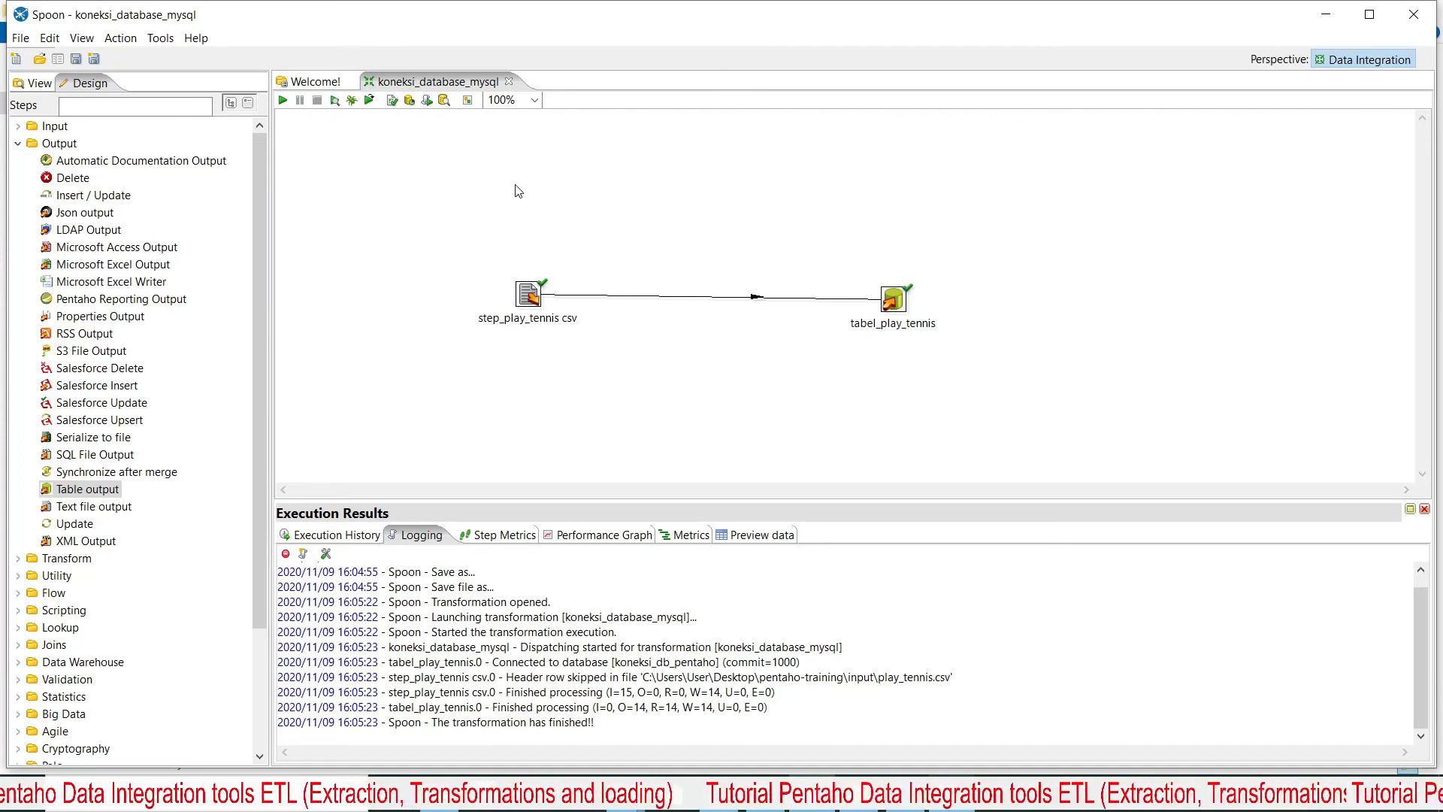
Review the Notepad notes on connecting Pentaho to MySQL, highlighting the Data Integration folder name, and minimize them.
click(940, 795)
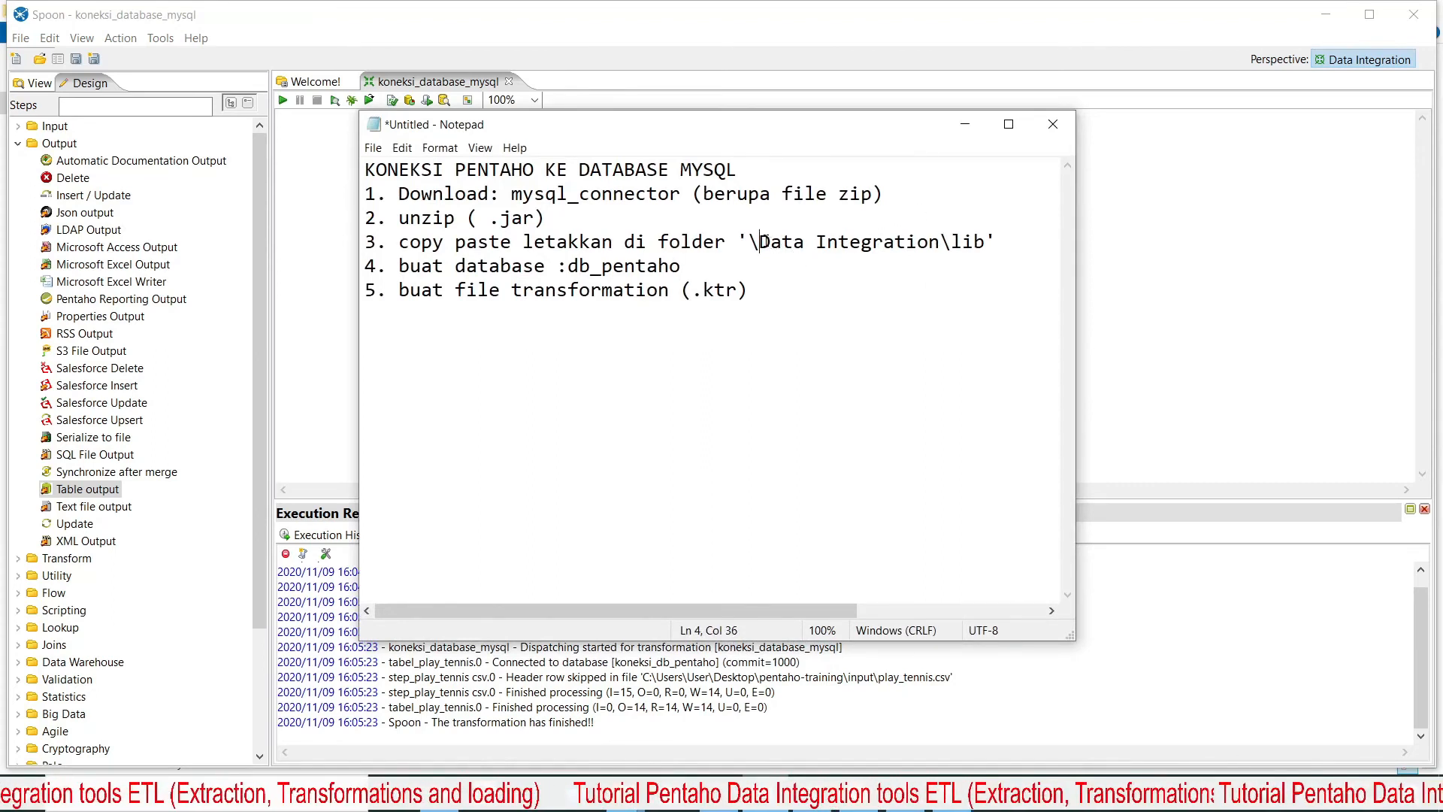
drag(758, 241, 933, 242)
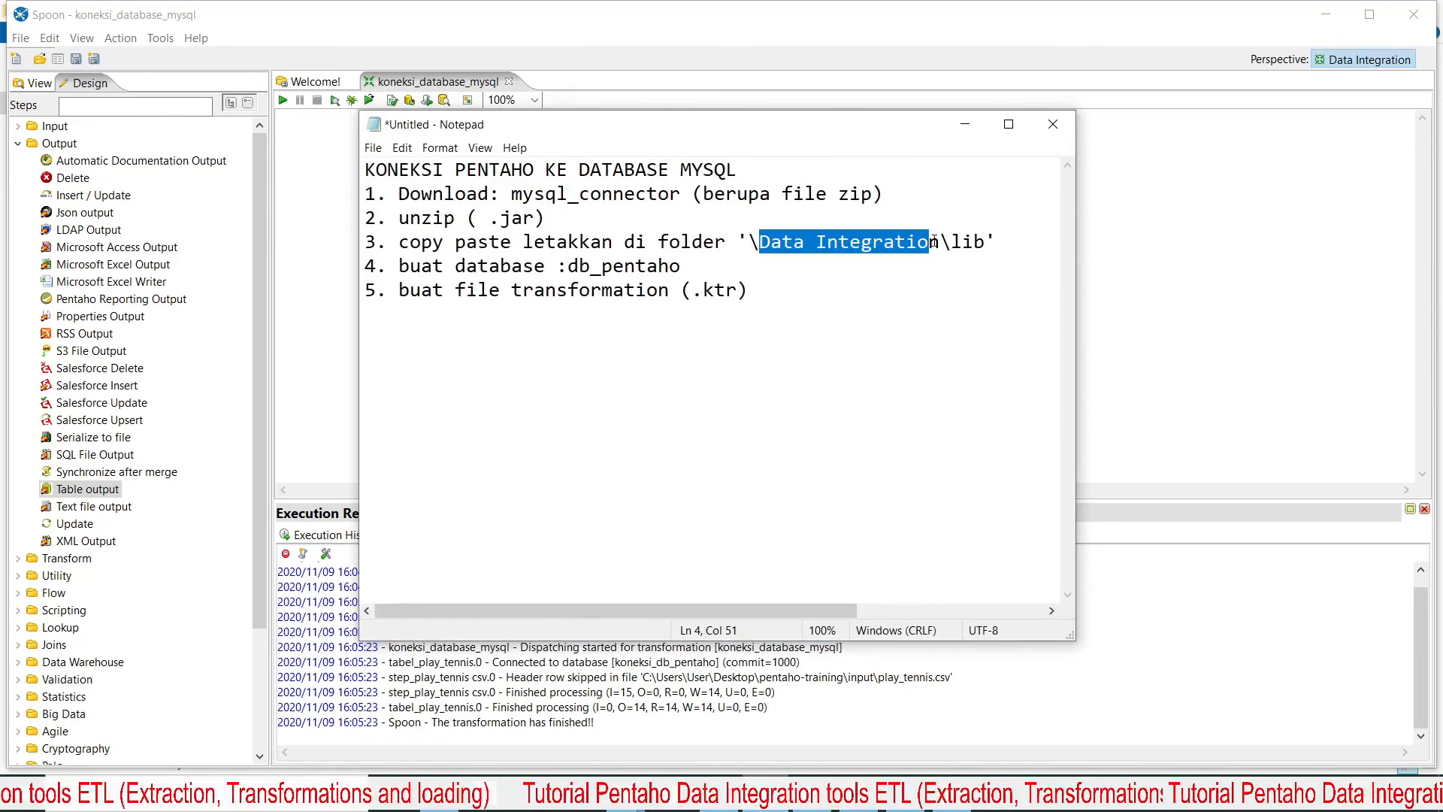
click(965, 124)
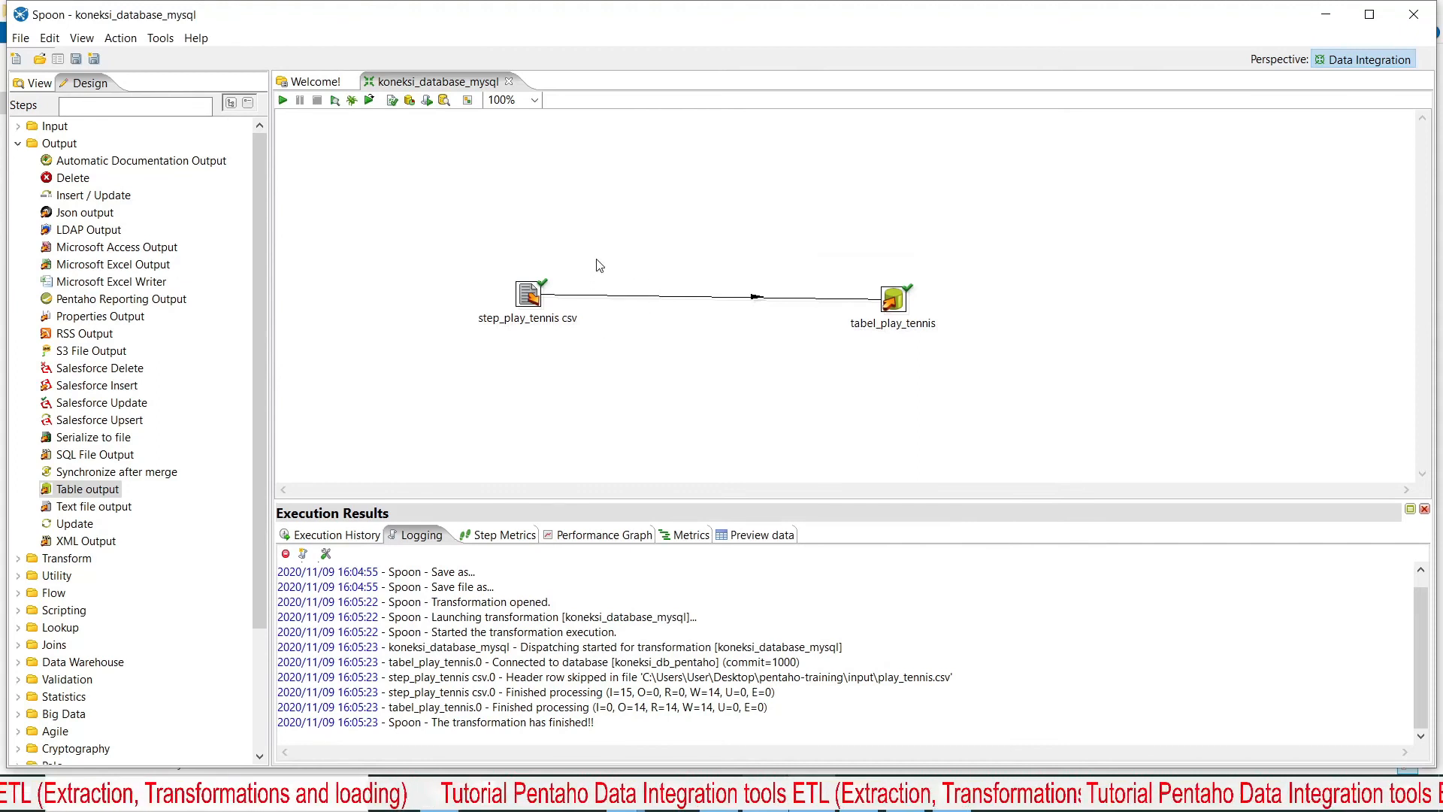
Expand the database connections of koneksi_database_mysql in the explorer and select koneksi_db_pentaho.
click(41, 84)
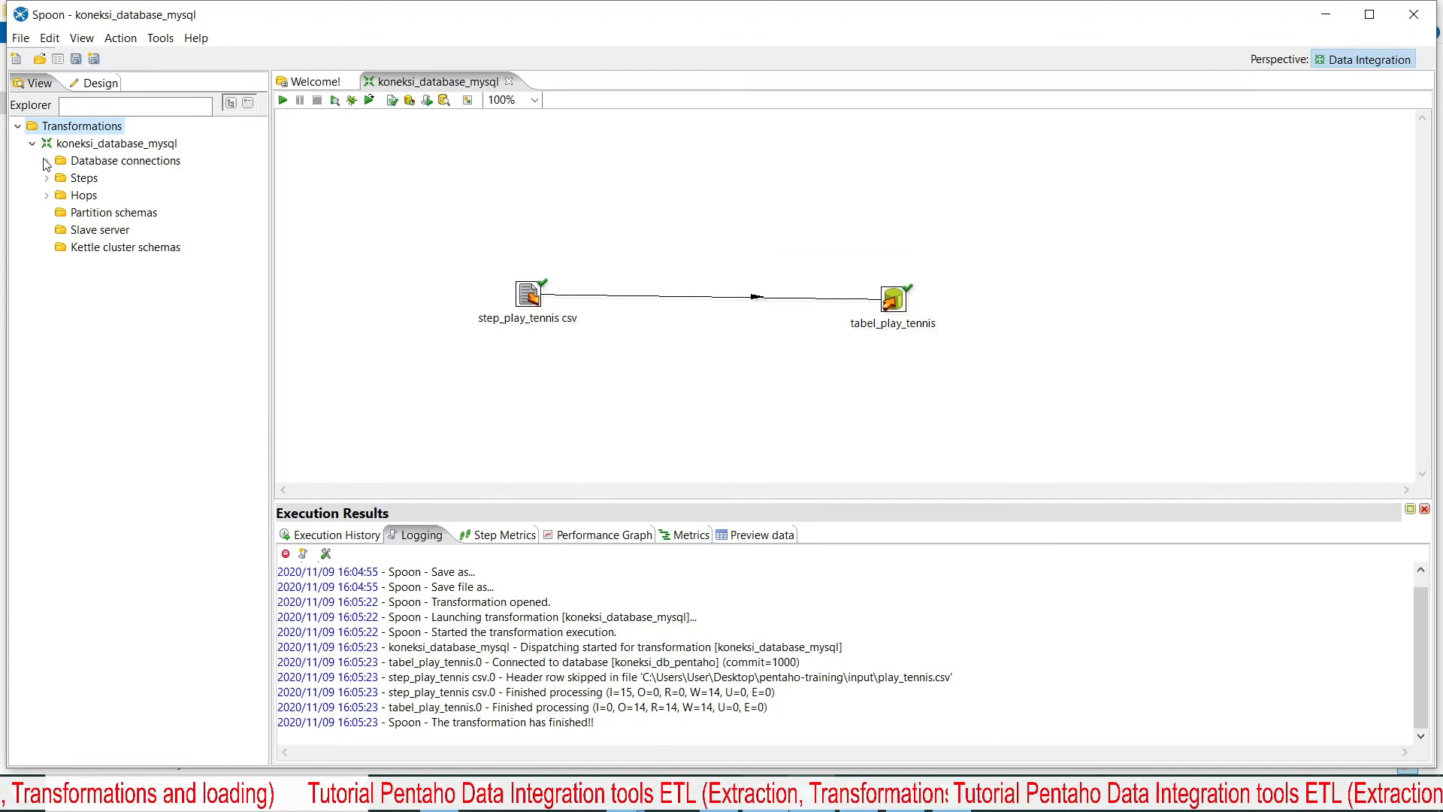
click(46, 160)
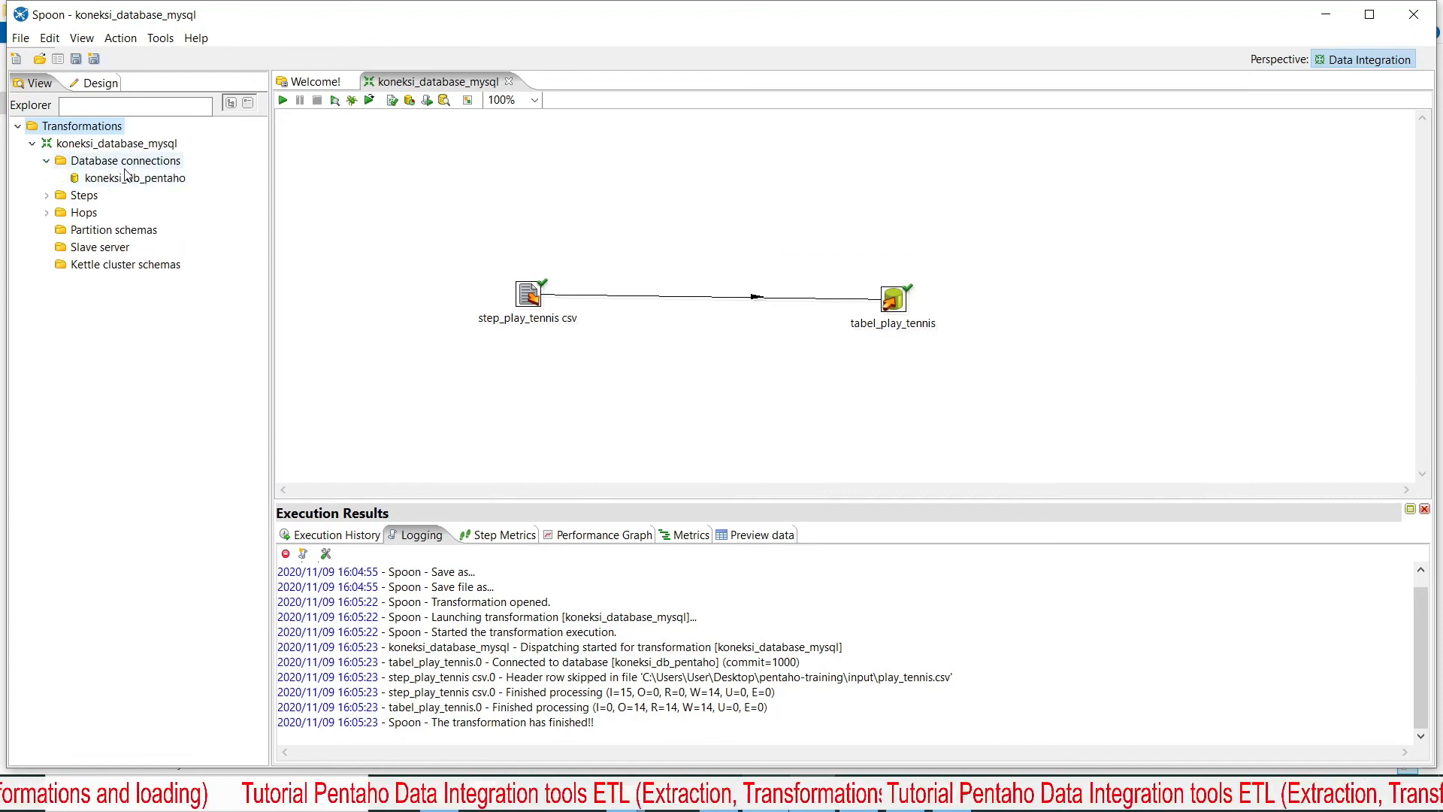
click(124, 183)
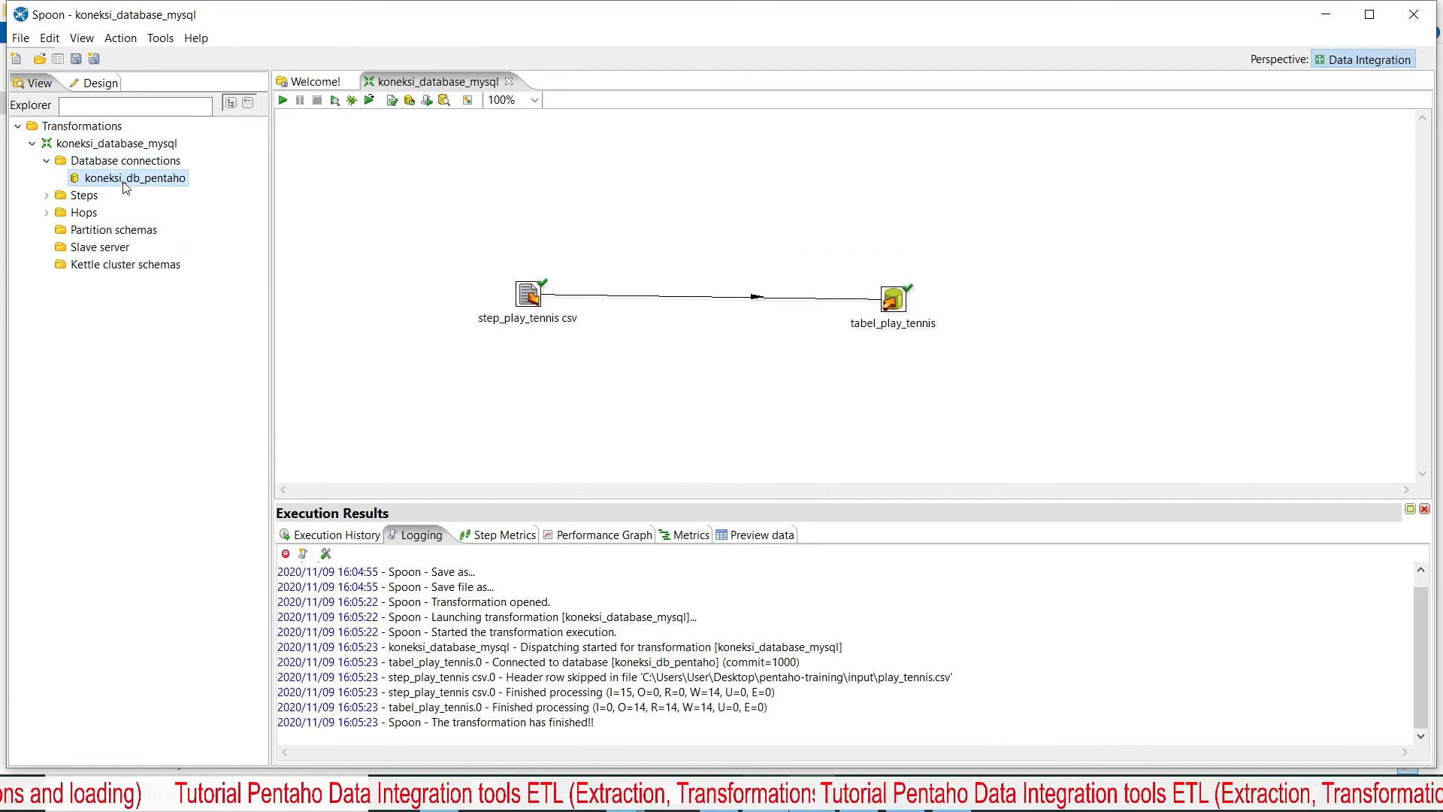